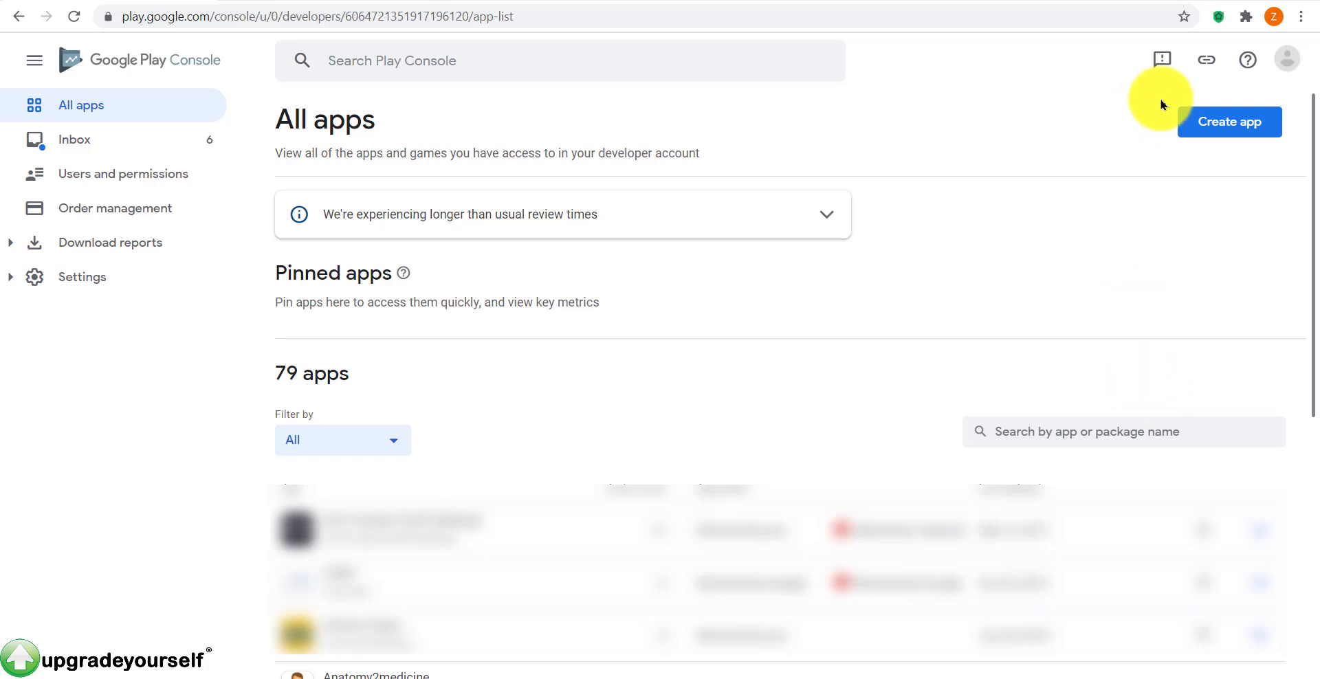
Step: Start a new app named '54v' with Catalan as the default language
click(1210, 130)
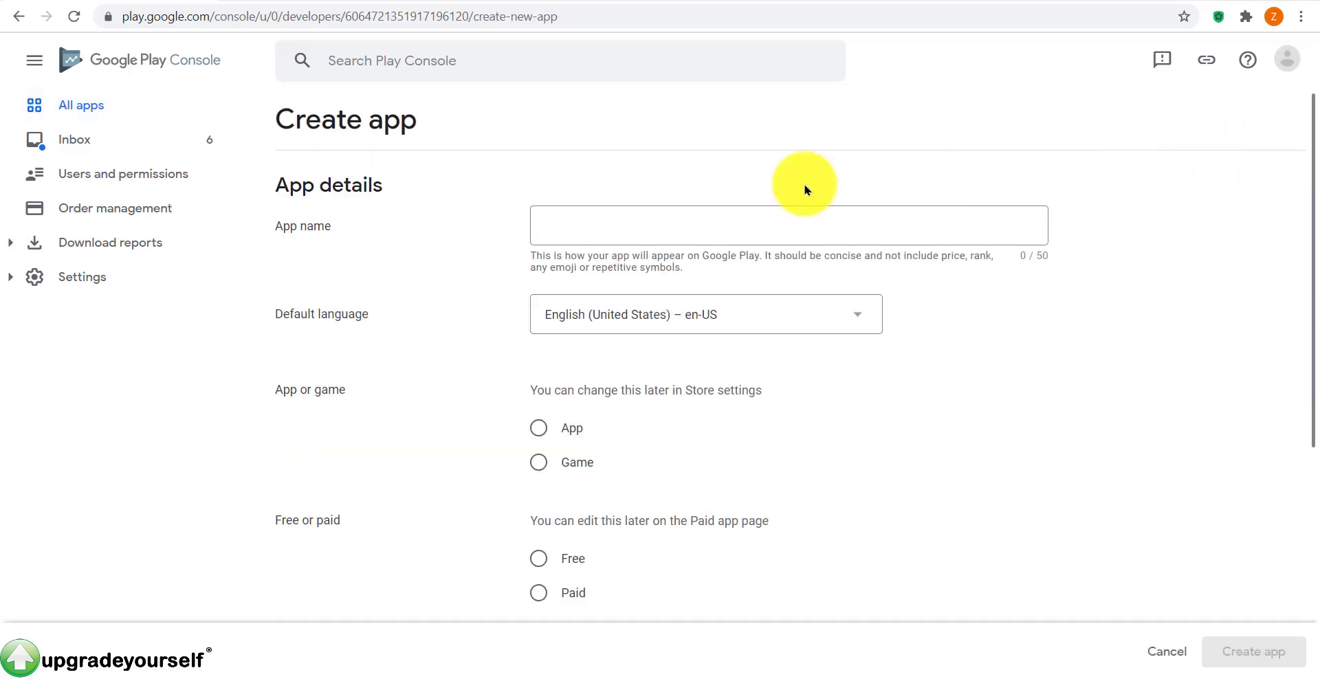
click(722, 224)
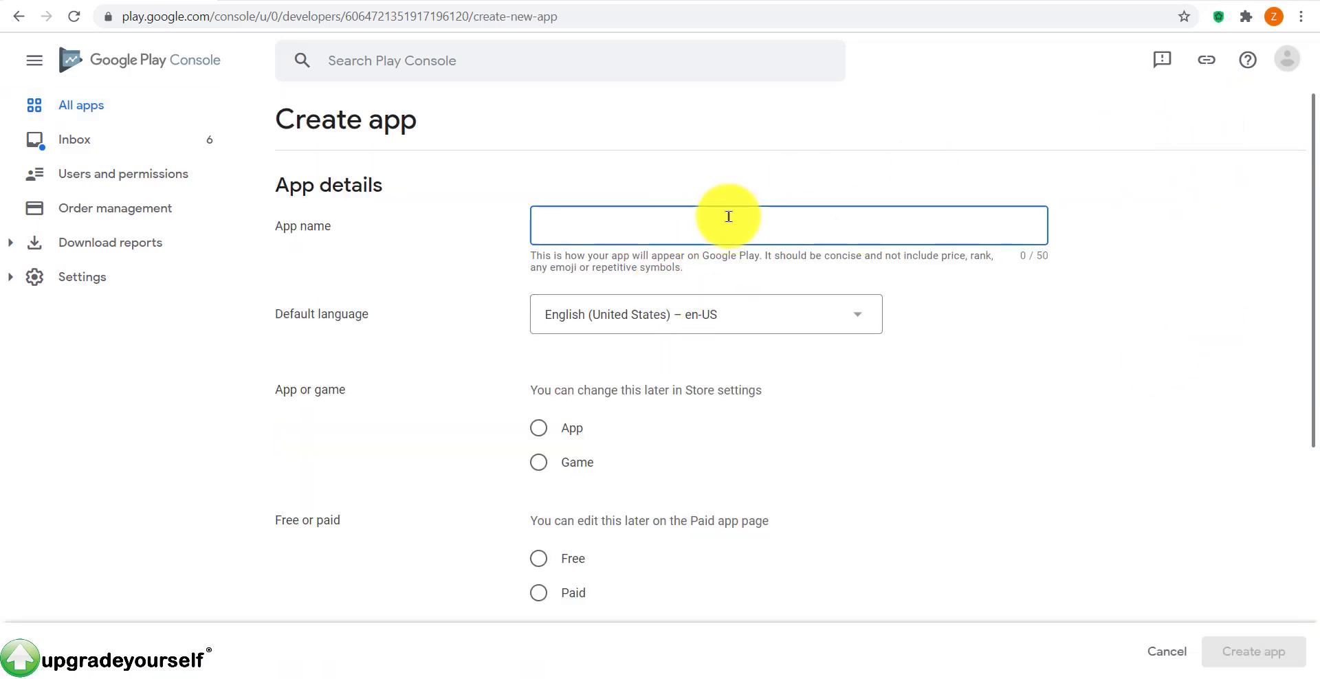
text(54vyh64v6v7u674bju6487u)
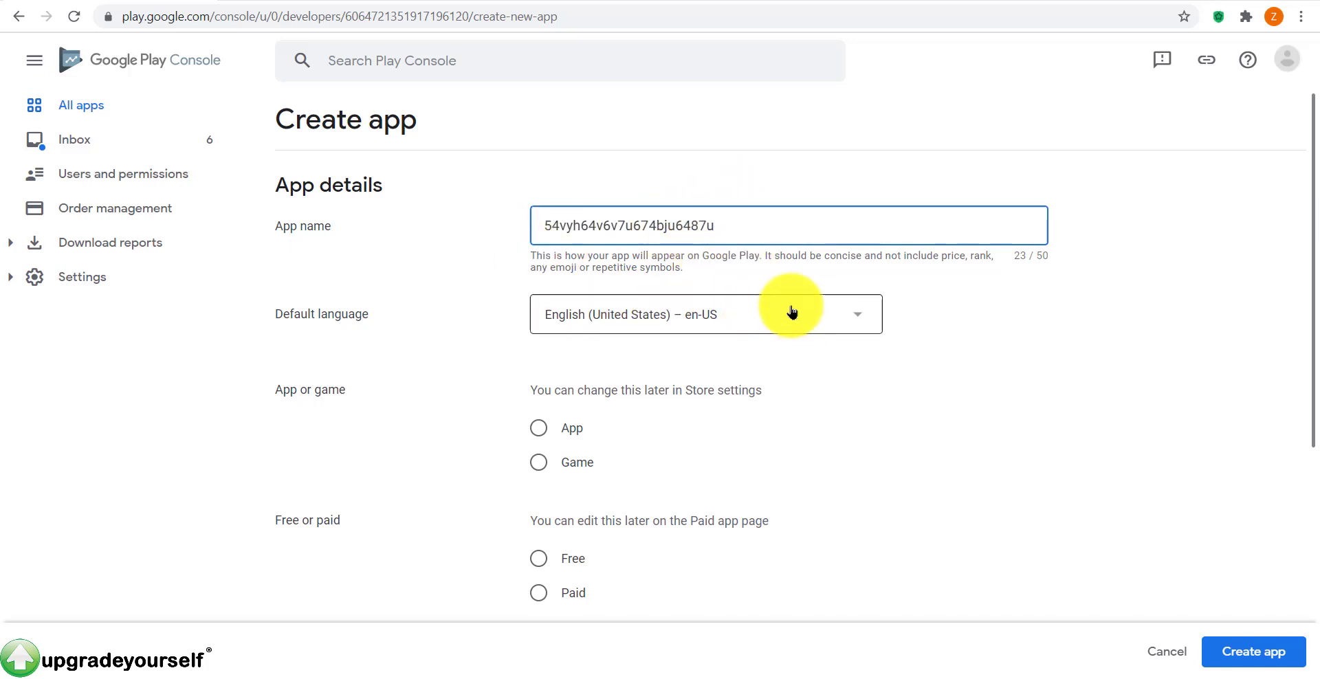
click(674, 315)
scroll(708, 323, up, 5)
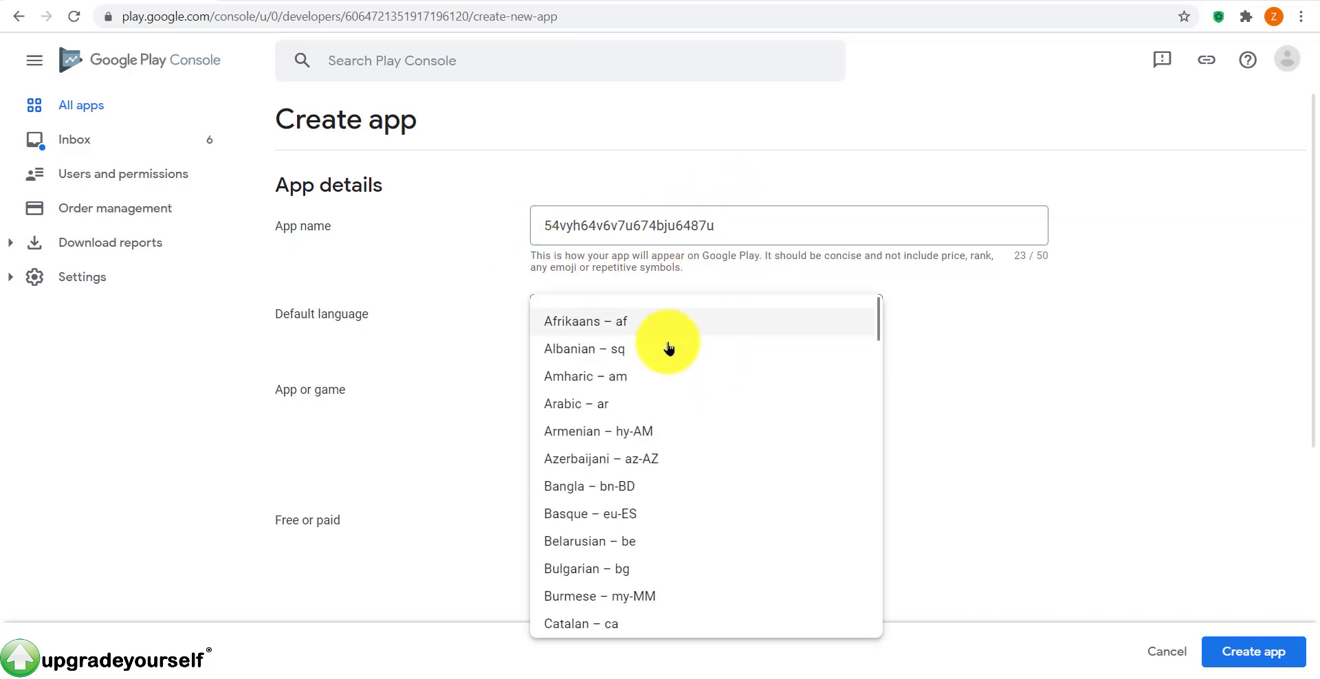
scroll(790, 413, down, 4)
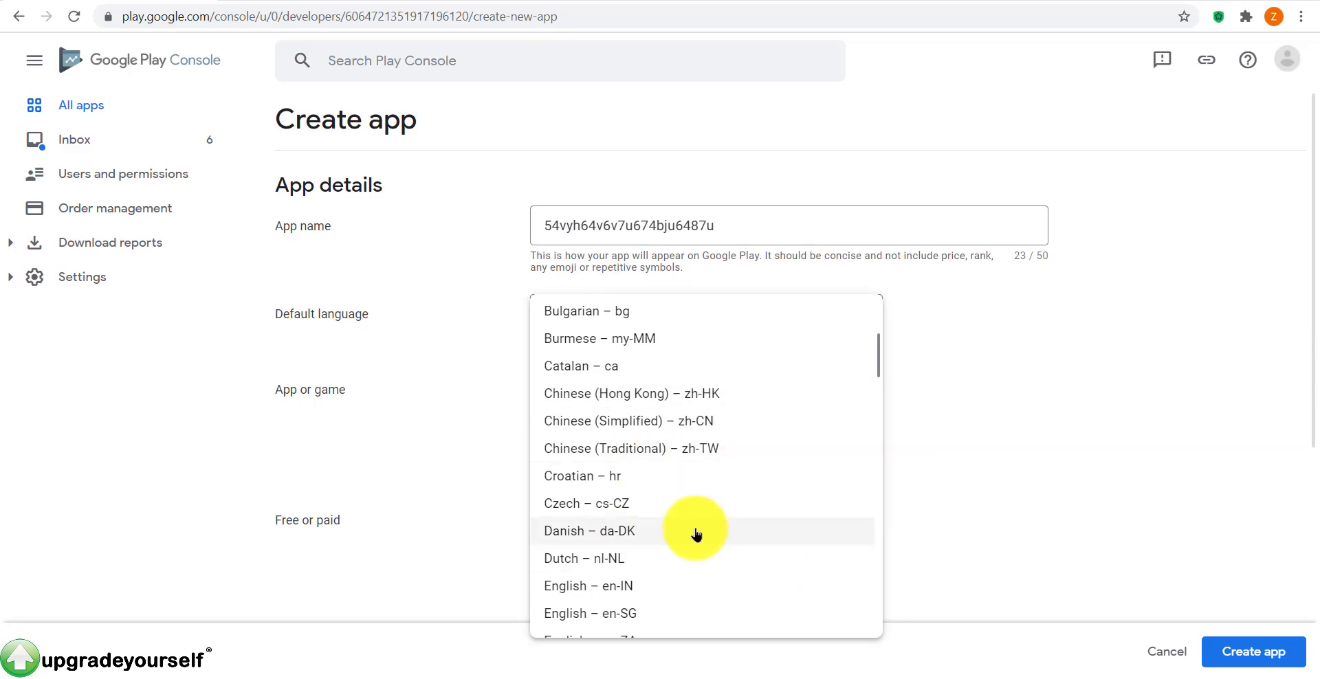
click(688, 366)
Step: Mark it as a free app, accept both declarations, and create it
scroll(725, 327, down, 2)
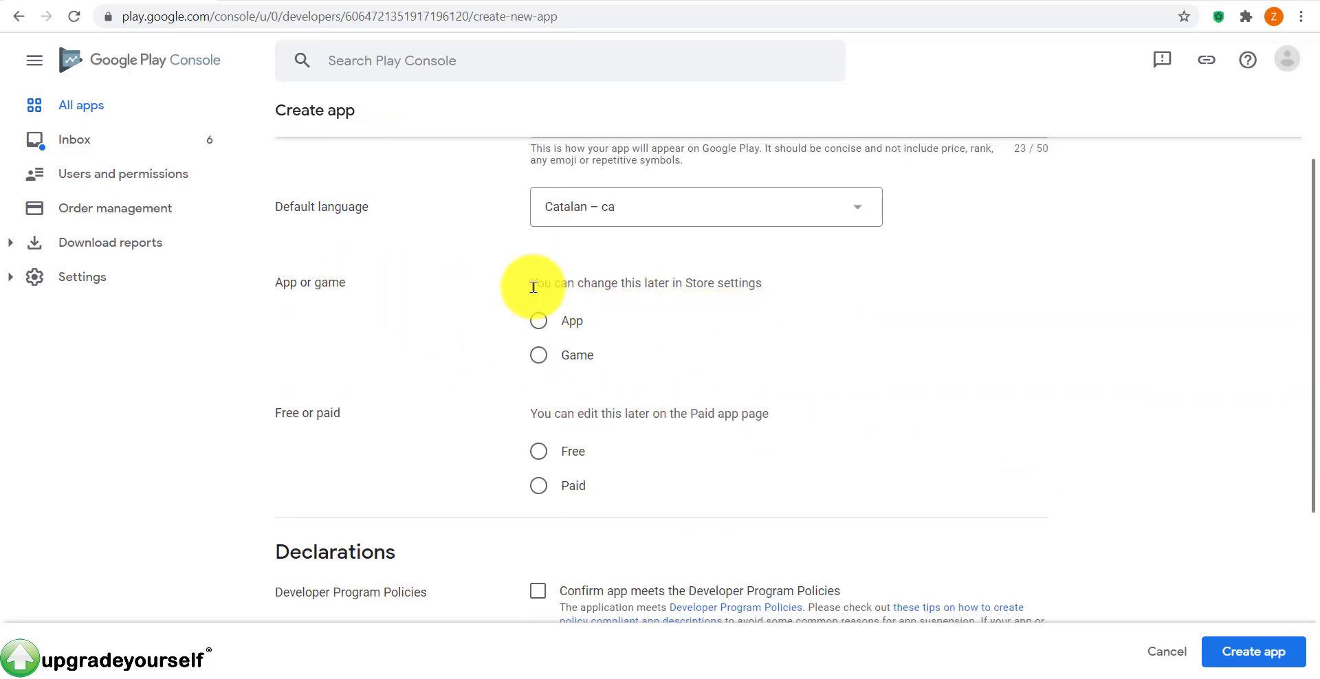
click(538, 321)
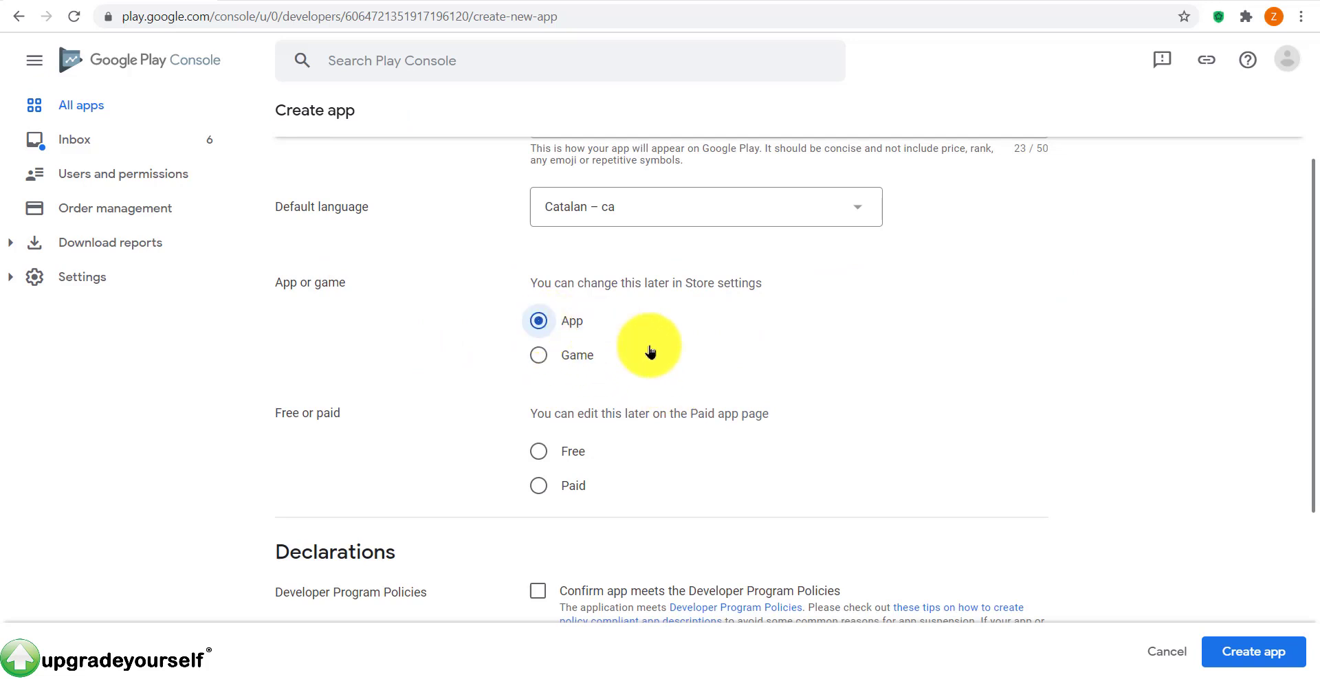
scroll(418, 415, down, 3)
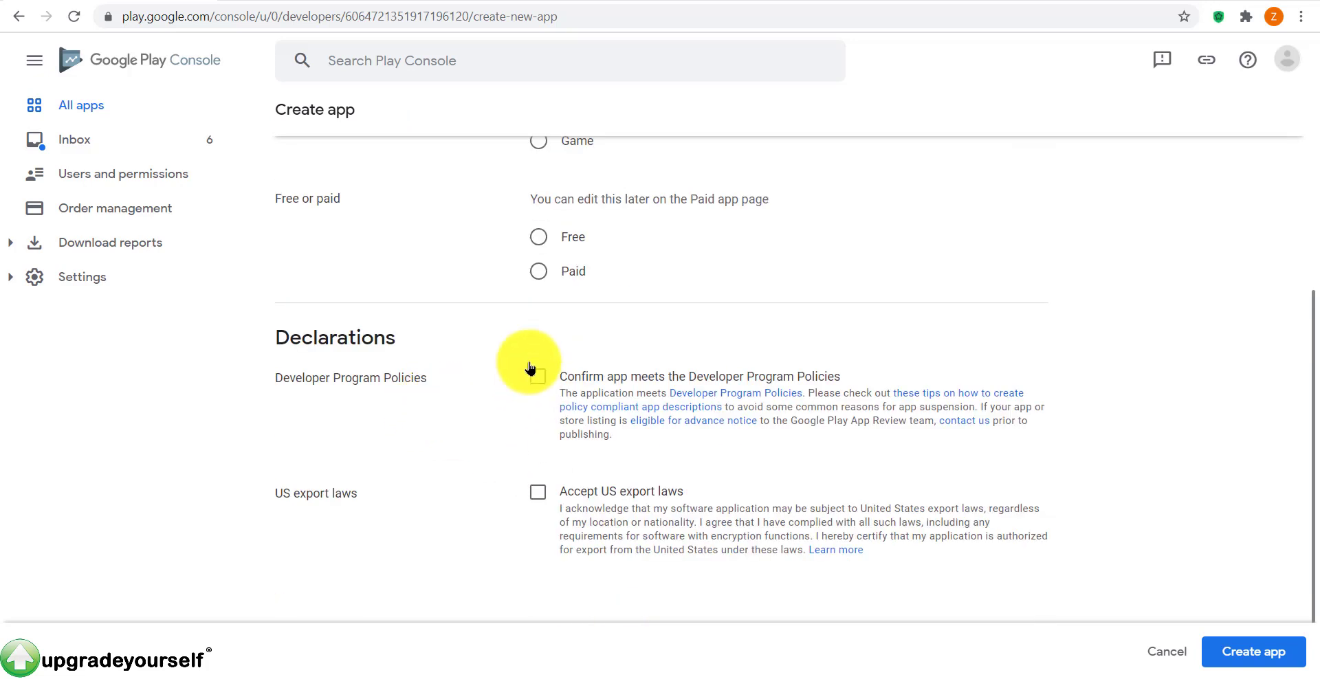
click(539, 238)
click(540, 268)
click(541, 240)
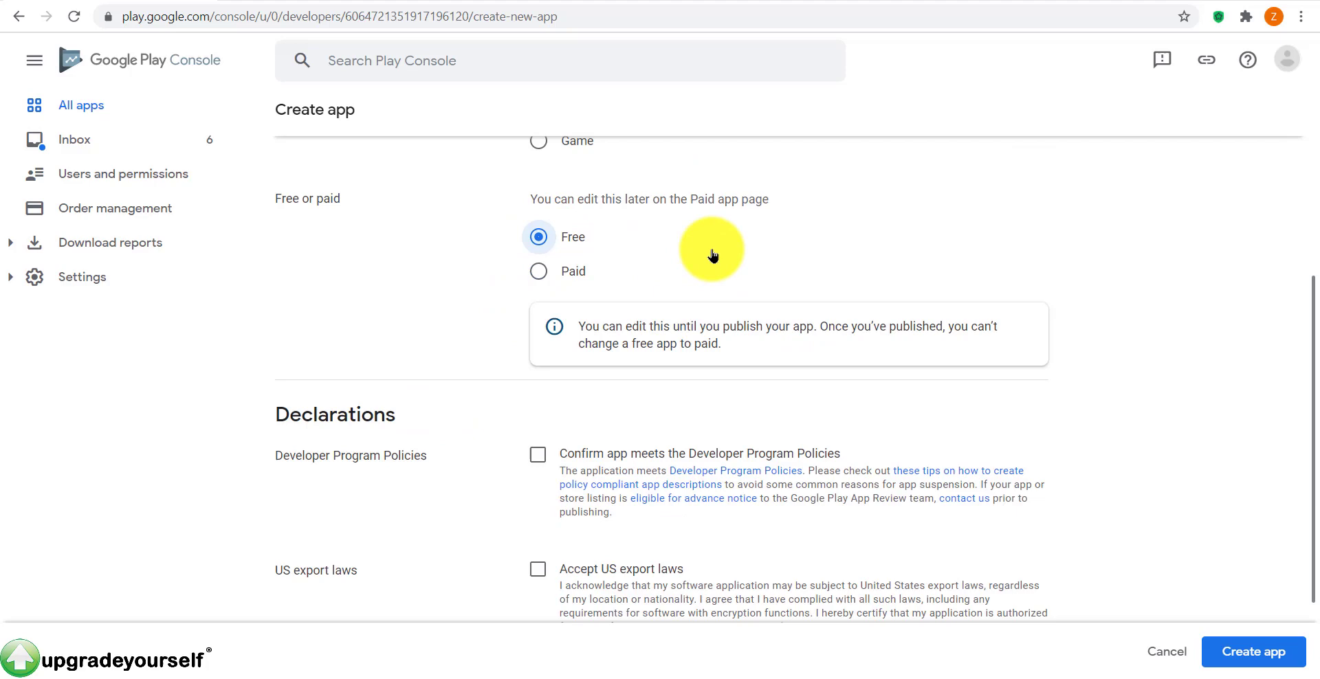
scroll(654, 302, down, 2)
scroll(654, 303, up, 3)
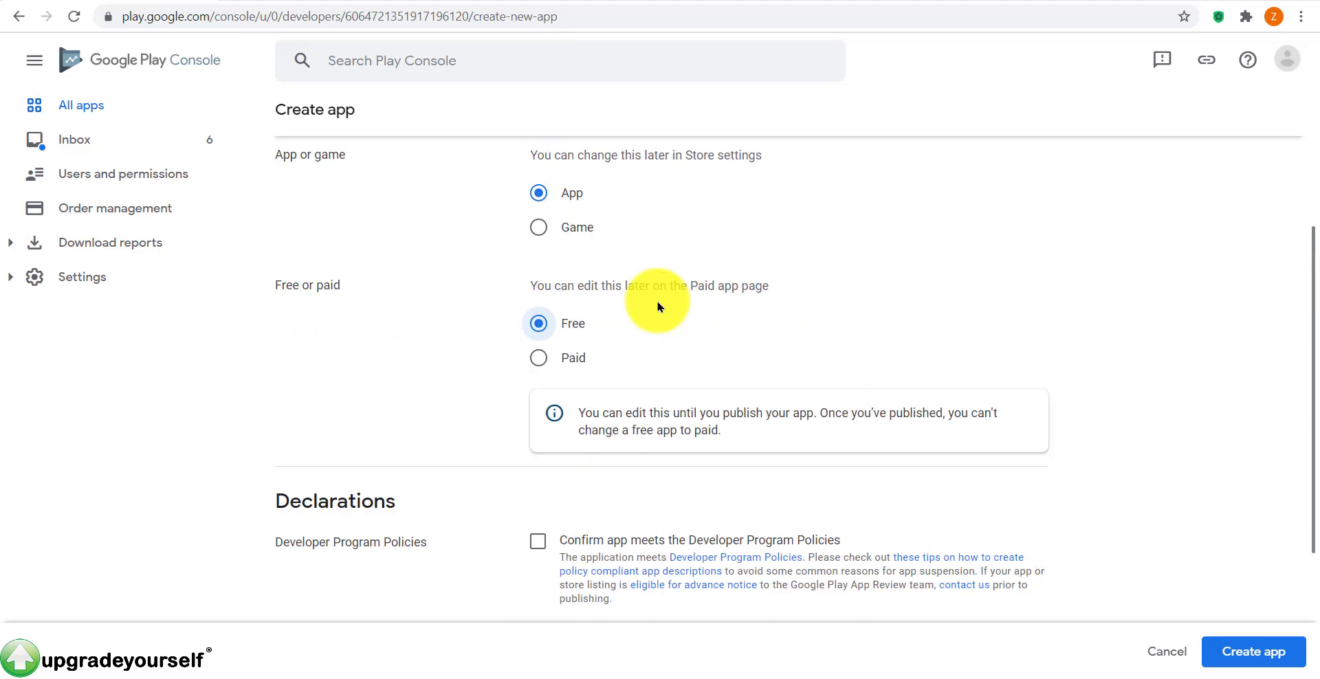
scroll(619, 313, down, 3)
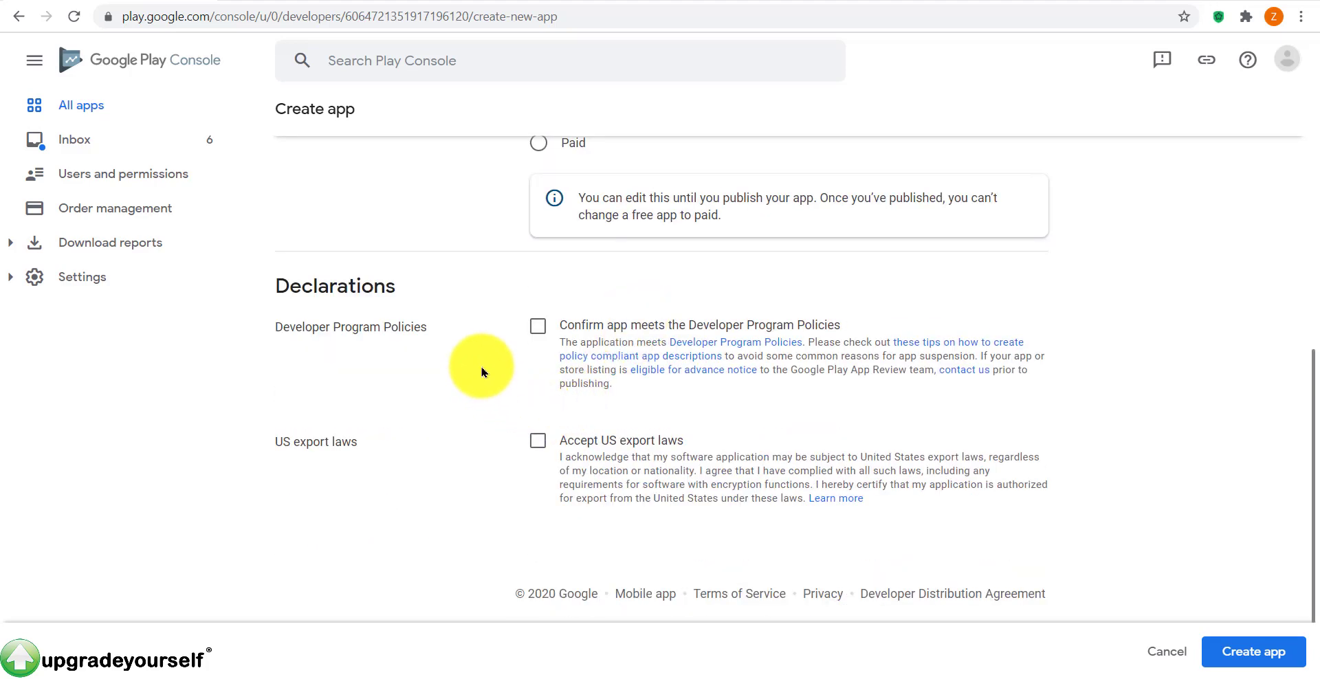
click(539, 325)
click(540, 438)
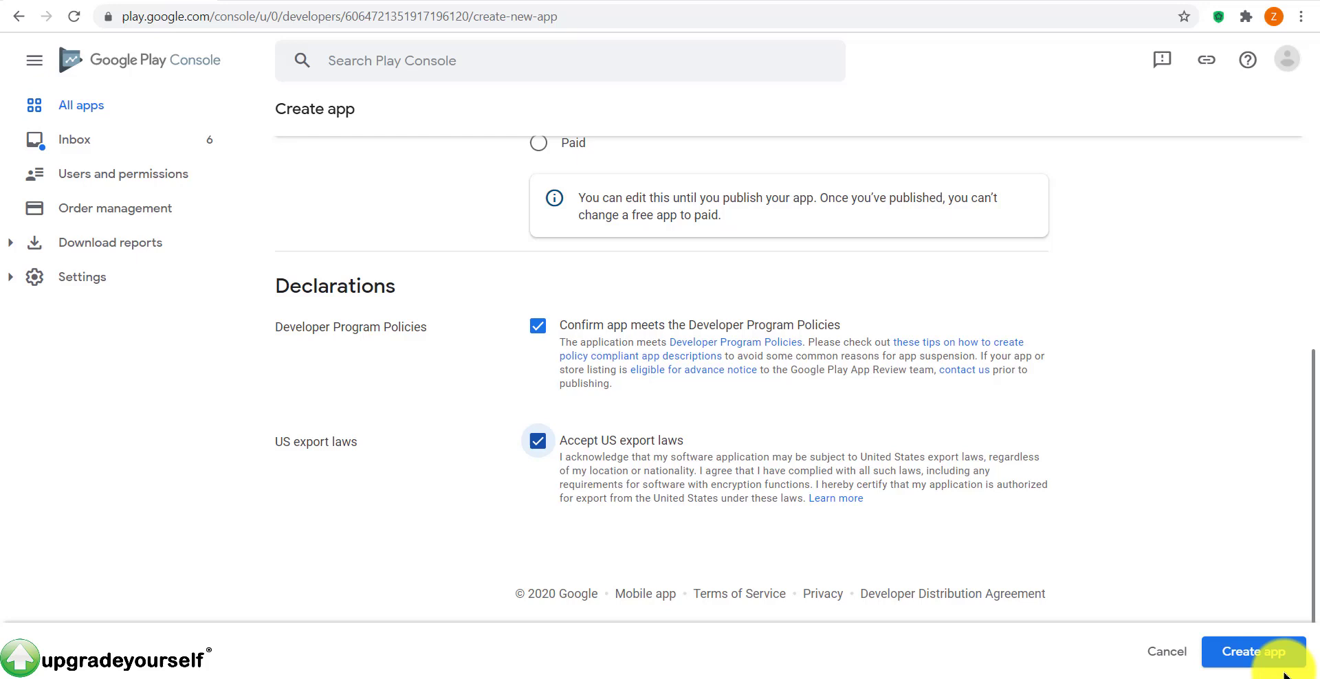
click(1263, 661)
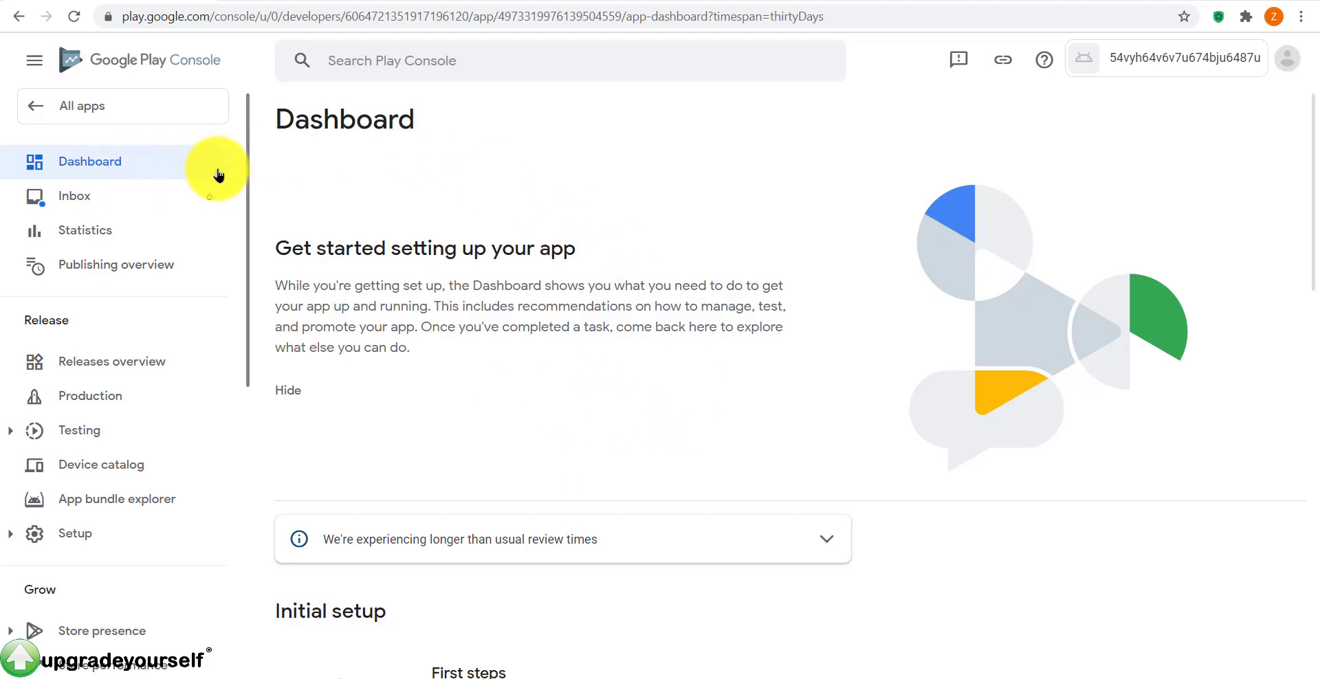
Step: Scroll the dashboard and preview the Products and Financial reports sidebar sections
scroll(566, 347, down, 3)
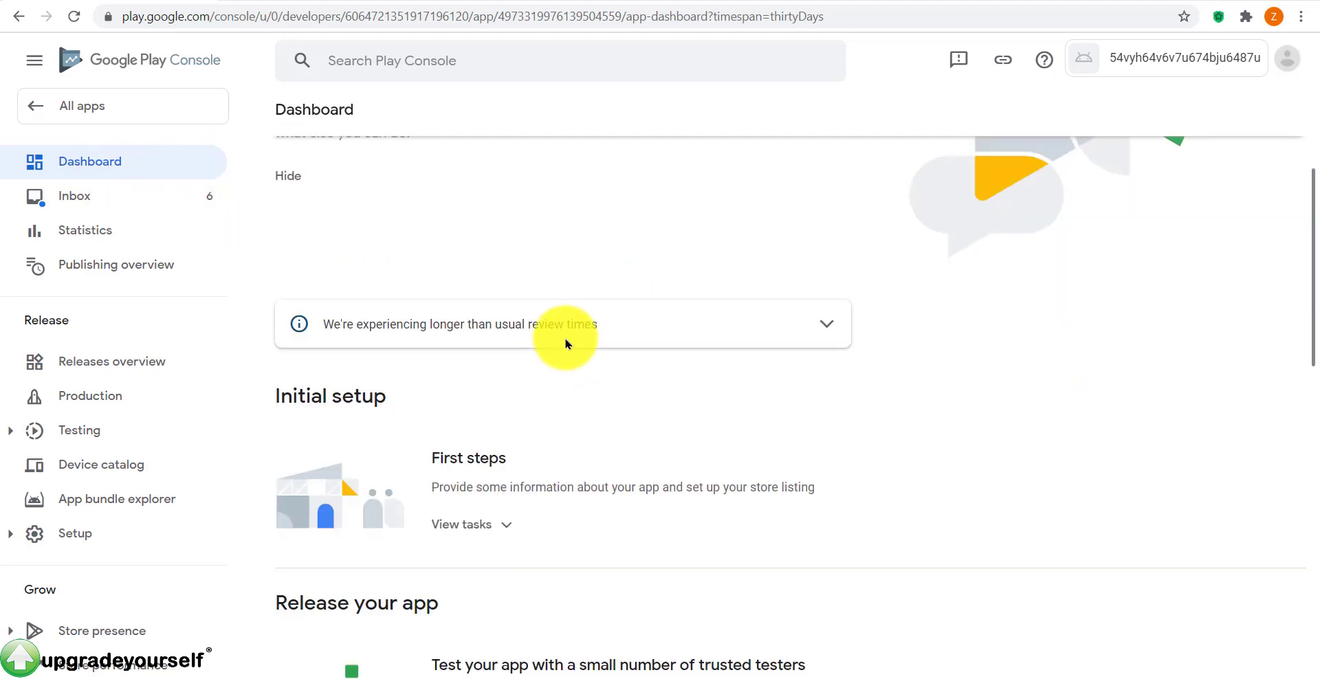
scroll(566, 344, down, 12)
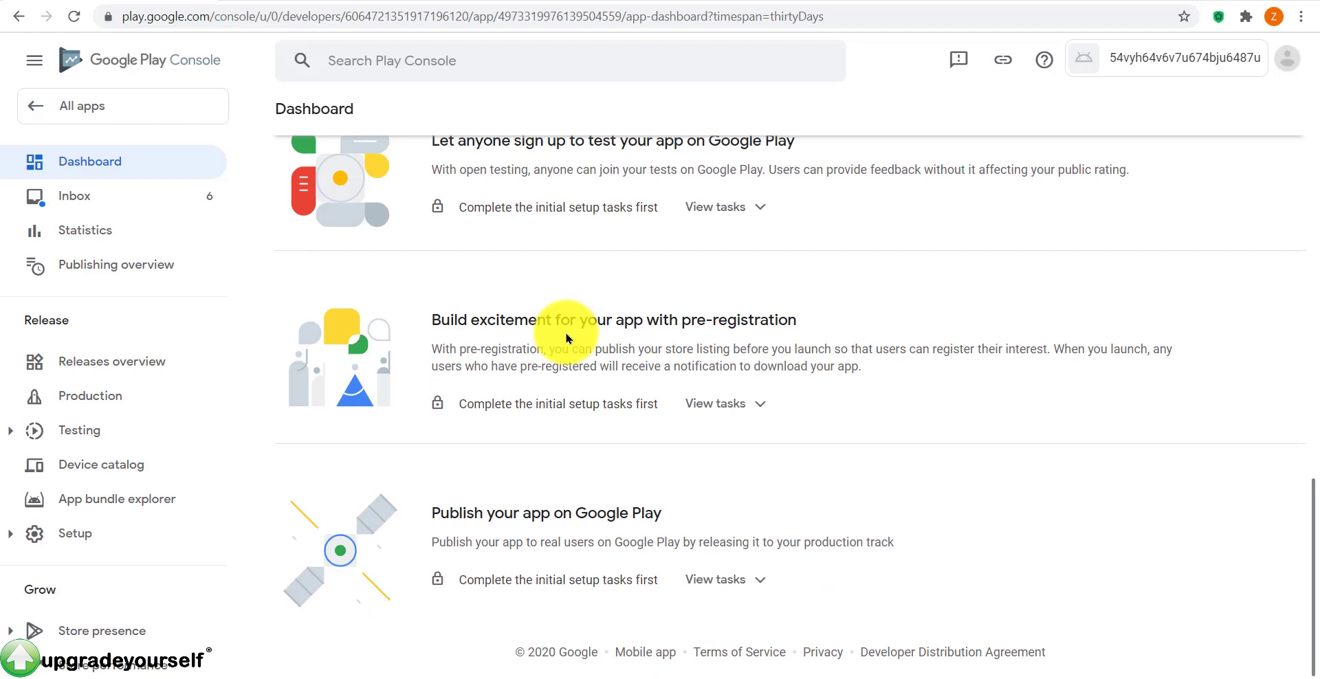
scroll(566, 335, up, 10)
scroll(172, 365, down, 4)
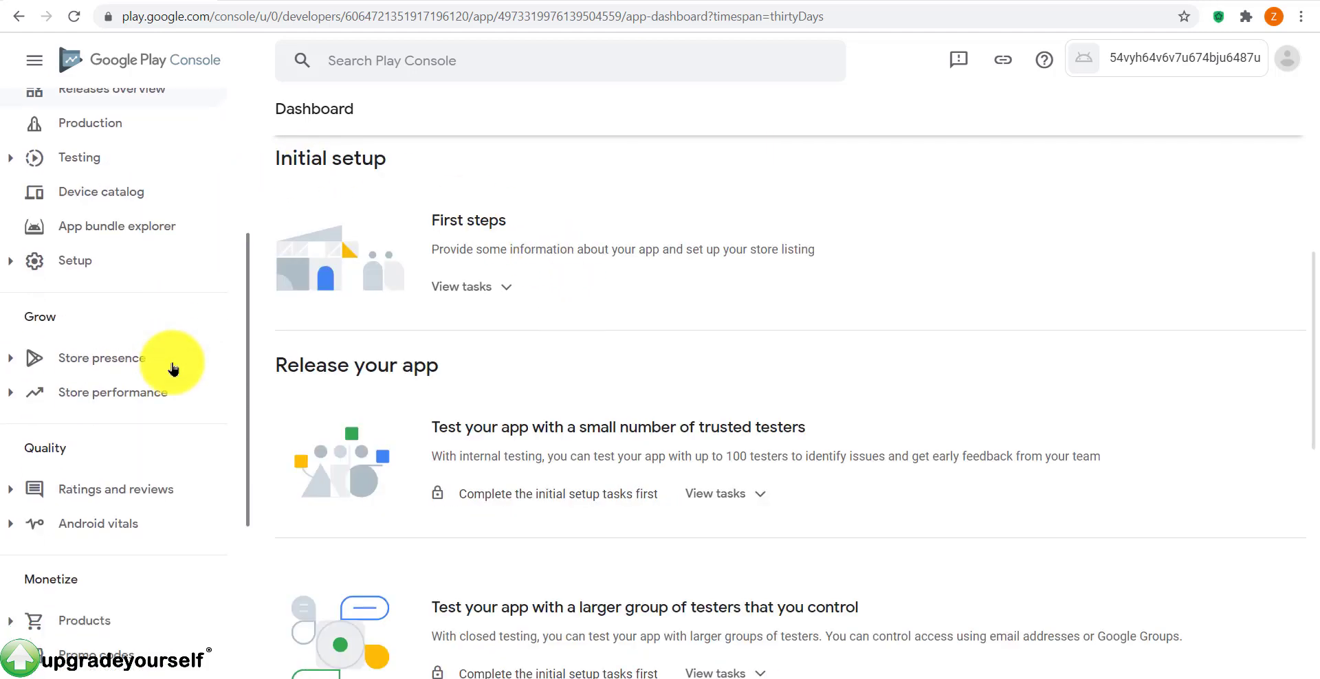
scroll(172, 369, down, 4)
click(9, 328)
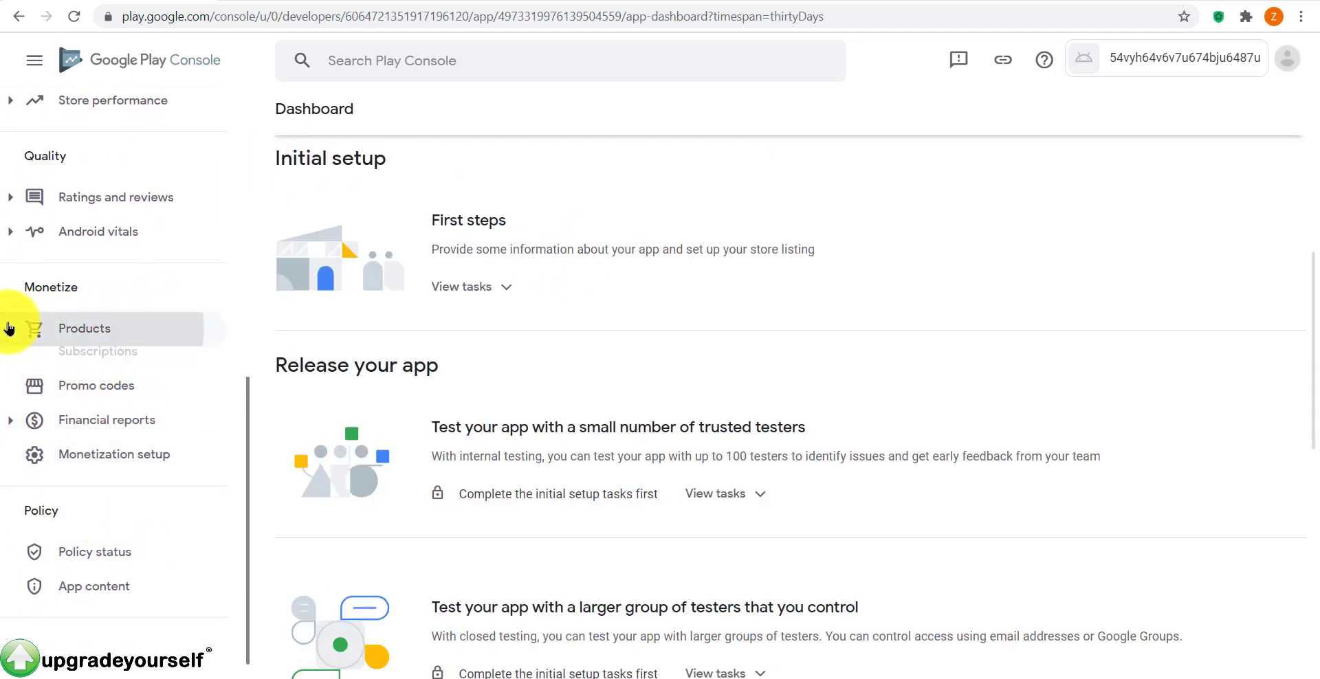
click(10, 328)
click(19, 396)
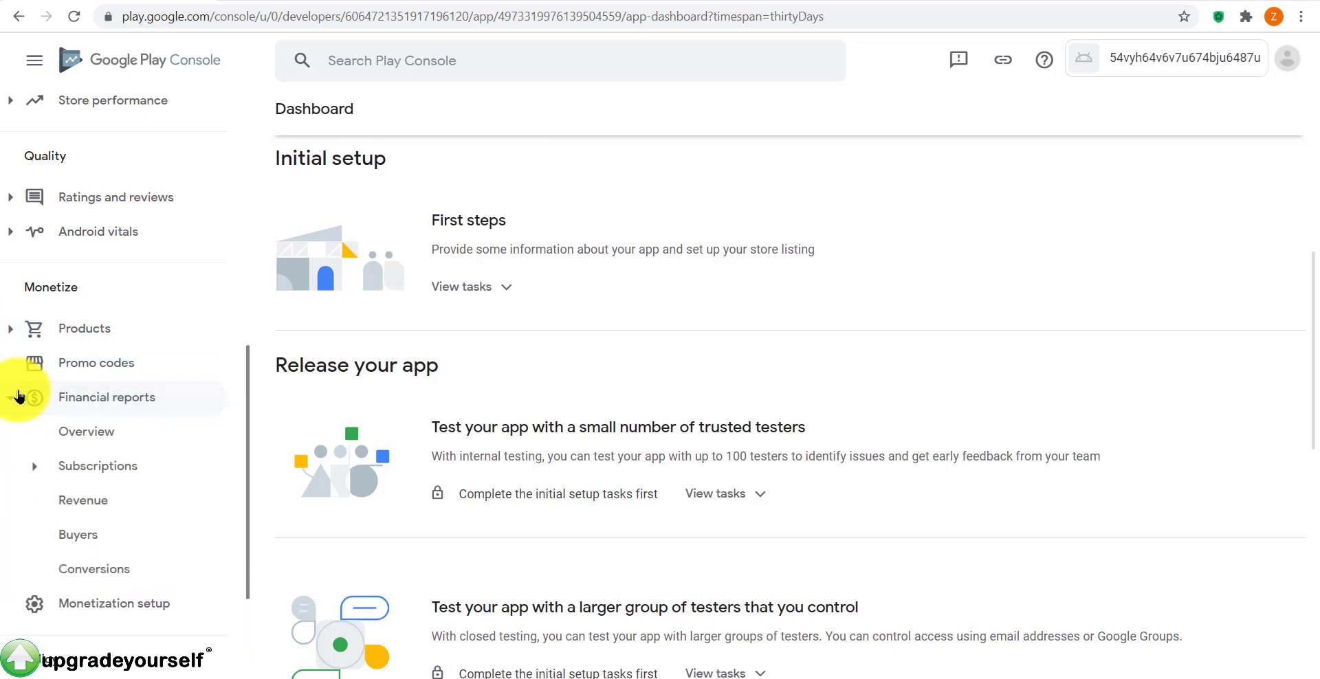
click(19, 397)
Step: Preview Ratings and reviews, Android vitals, Store presence and Store performance, then return to Initial setup
scroll(123, 351, up, 4)
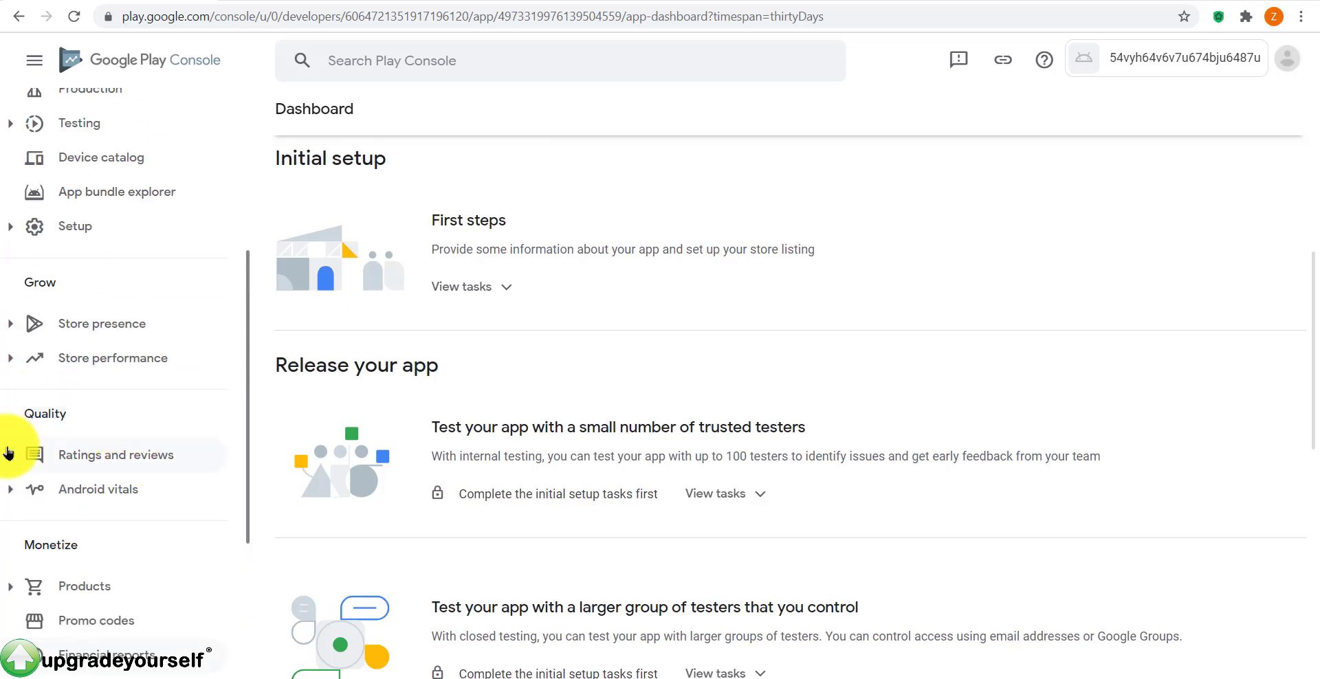
click(9, 451)
click(8, 452)
click(10, 486)
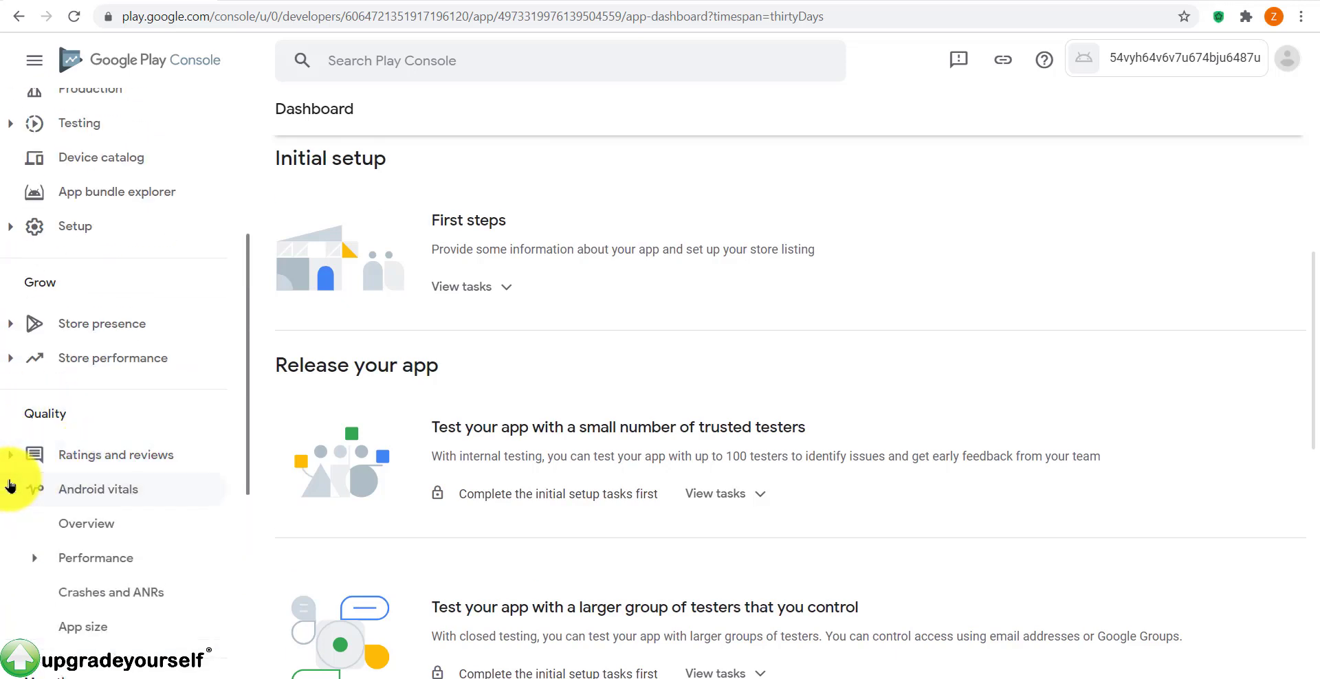
click(10, 485)
click(11, 324)
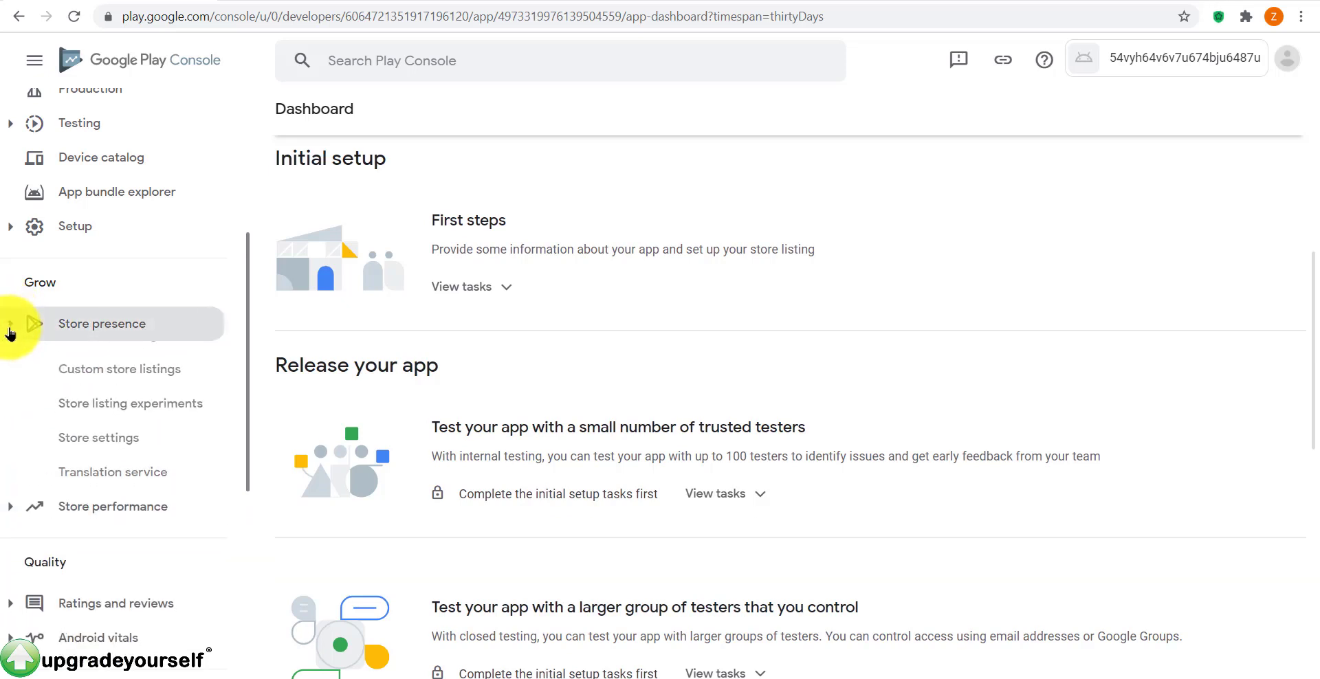
click(10, 324)
click(12, 357)
click(13, 358)
scroll(327, 427, up, 6)
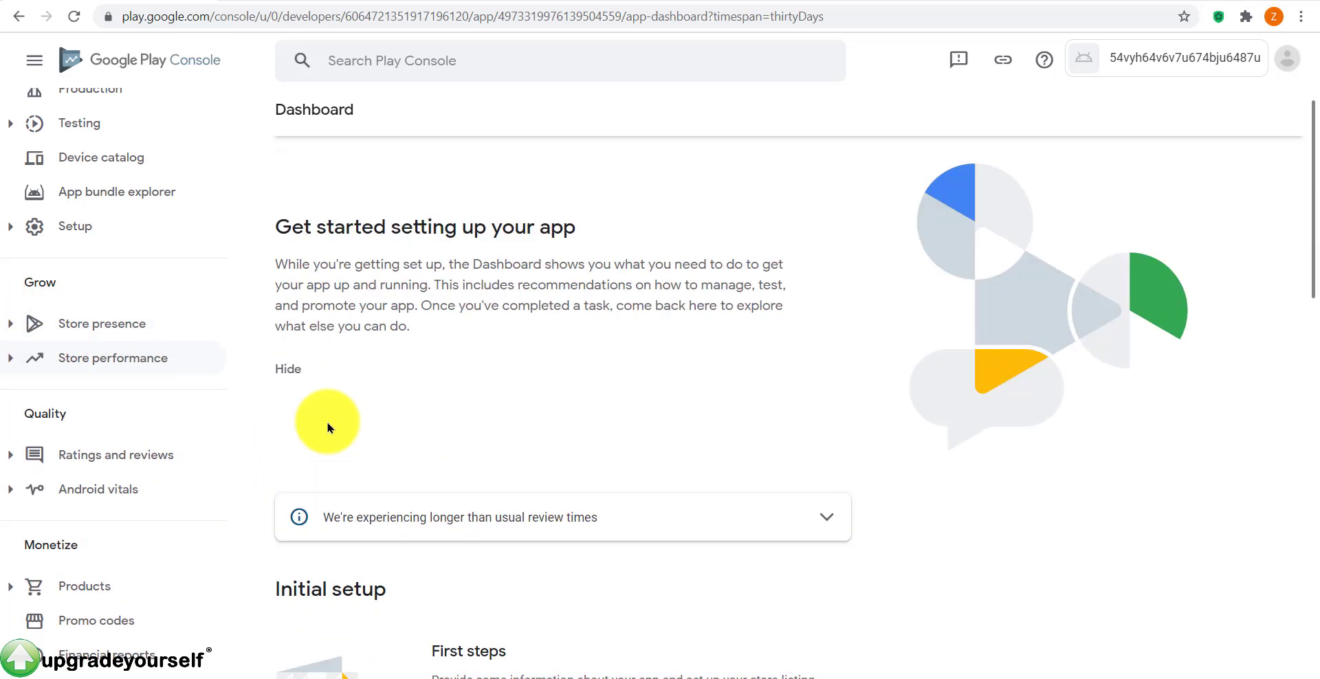
scroll(330, 371, up, 2)
scroll(162, 356, up, 4)
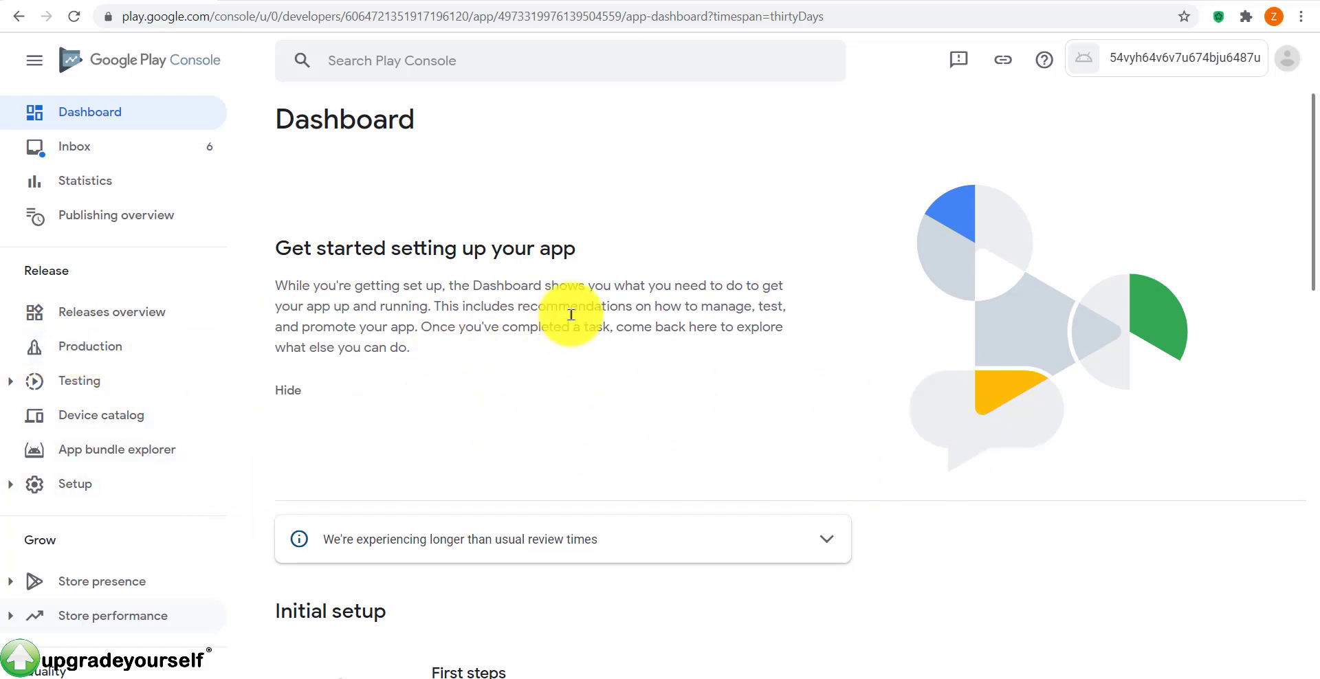
scroll(754, 361, down, 2)
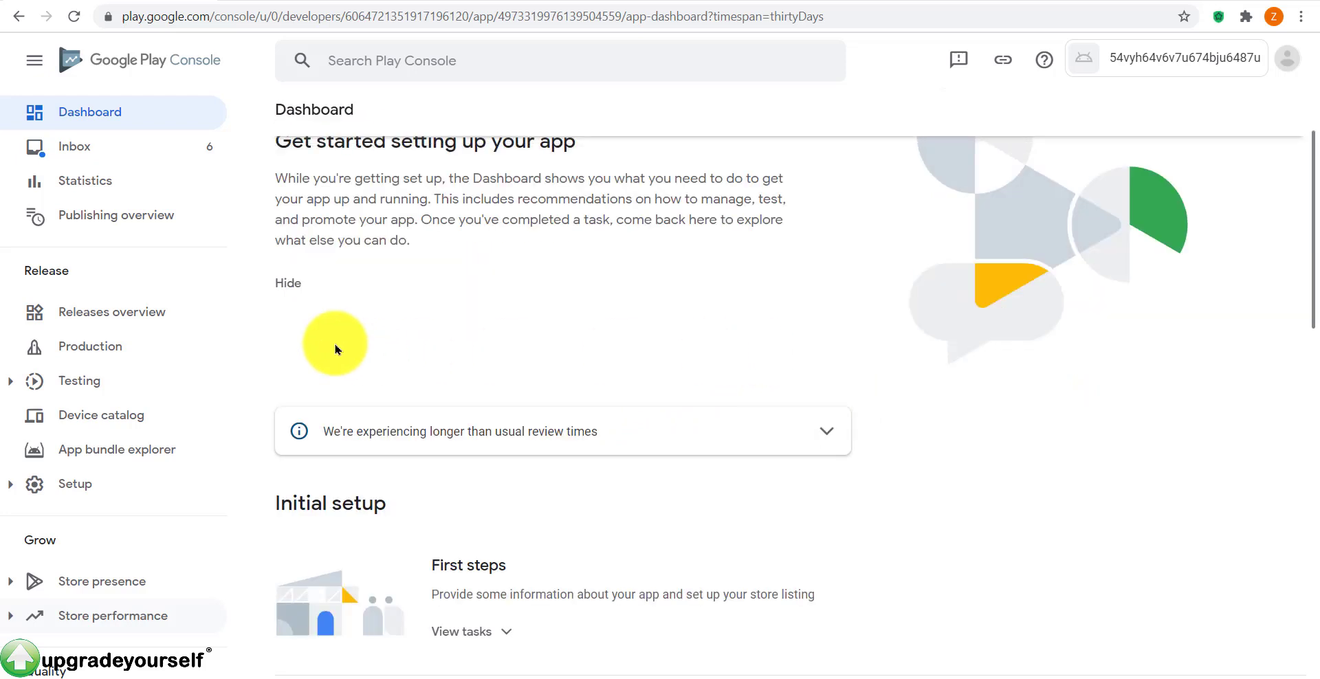
scroll(679, 380, up, 2)
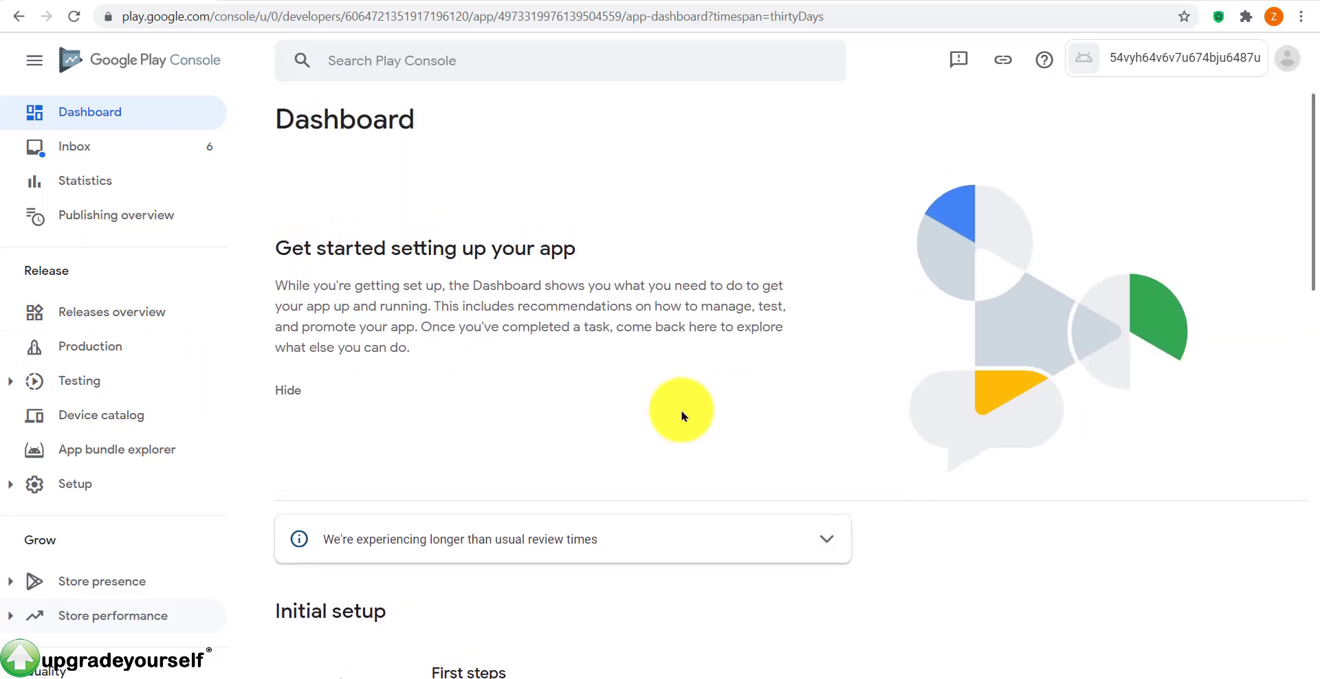
scroll(654, 332, down, 8)
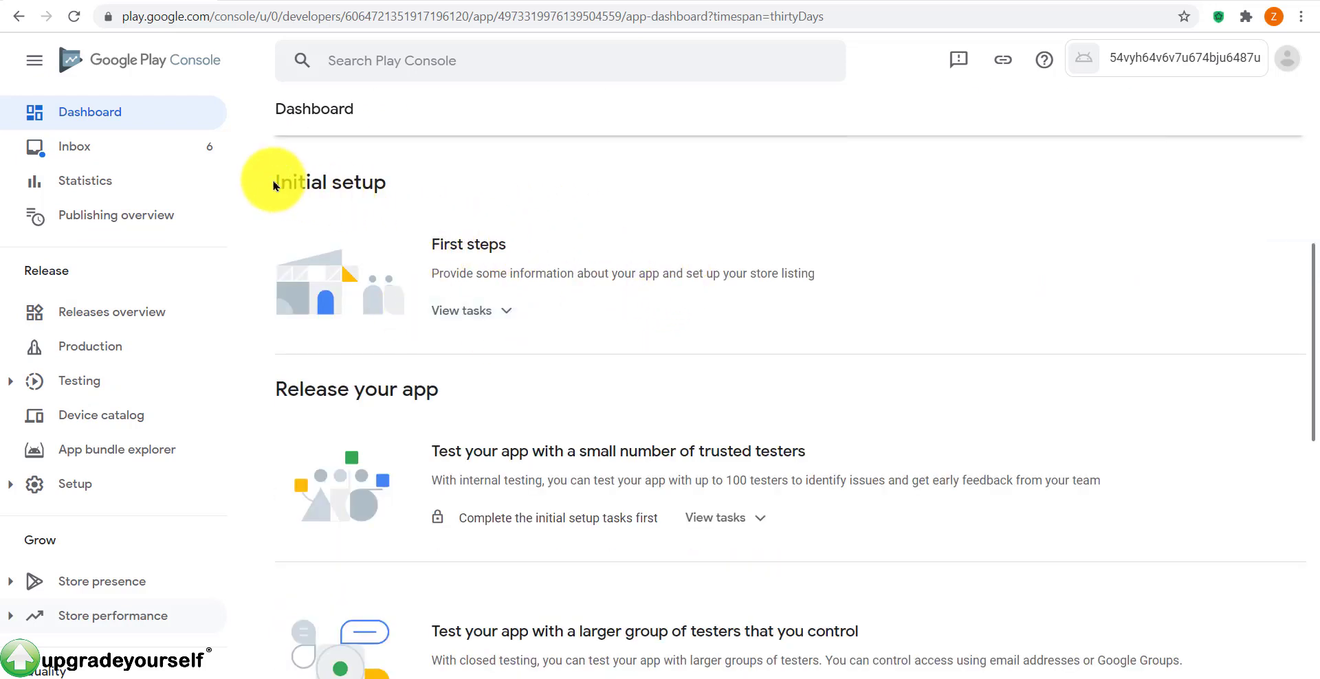
Step: Review the Initial setup headings and expand the First steps task list
triple_click(309, 183)
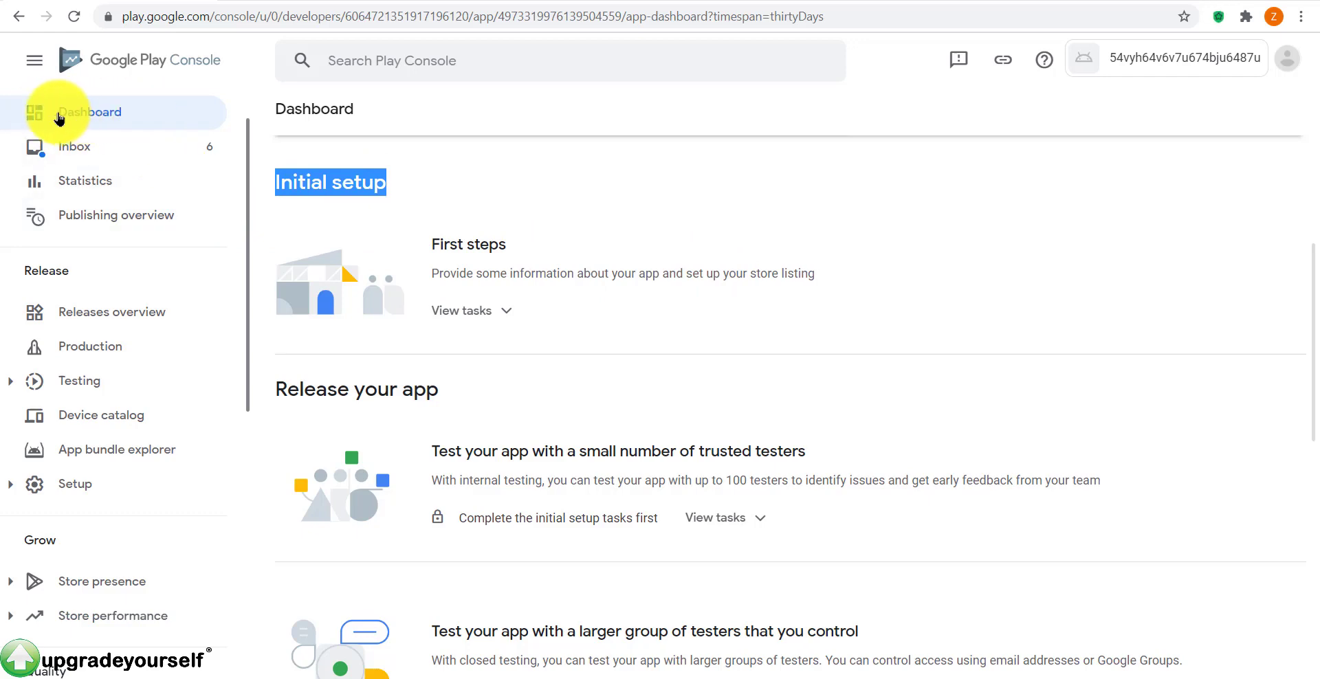
scroll(894, 355, down, 8)
scroll(884, 356, up, 5)
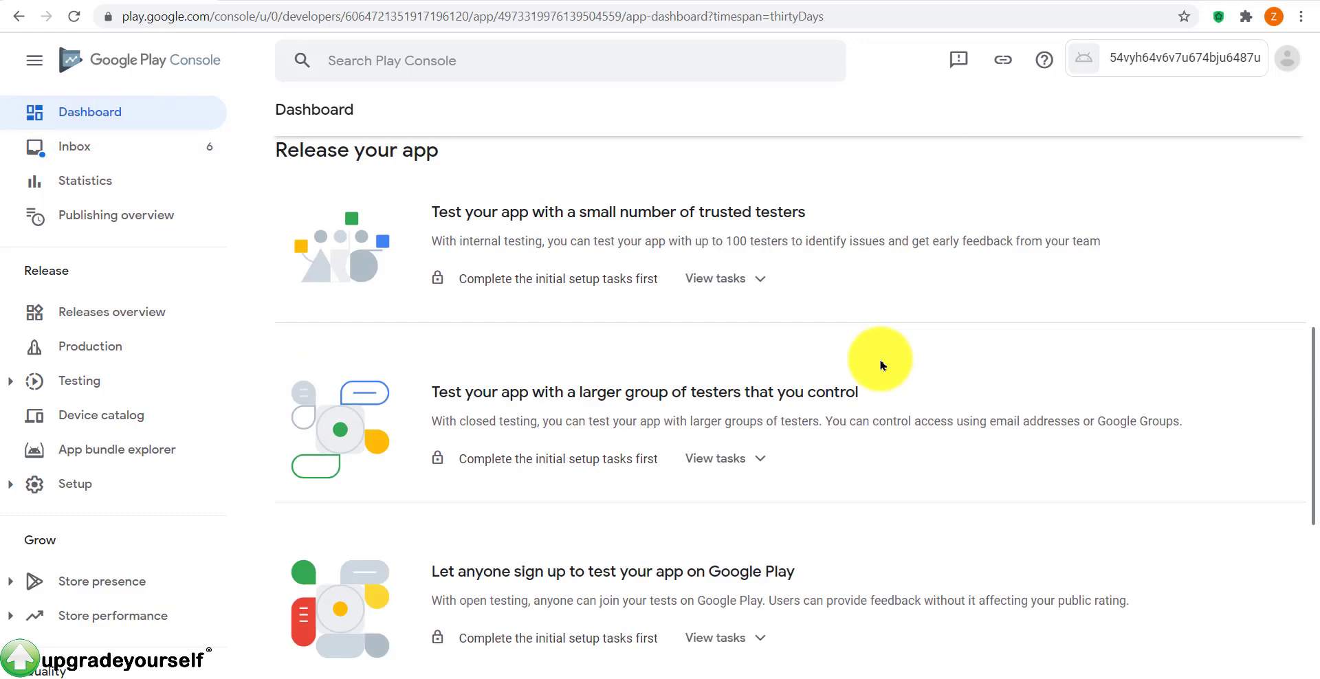
scroll(878, 357, down, 5)
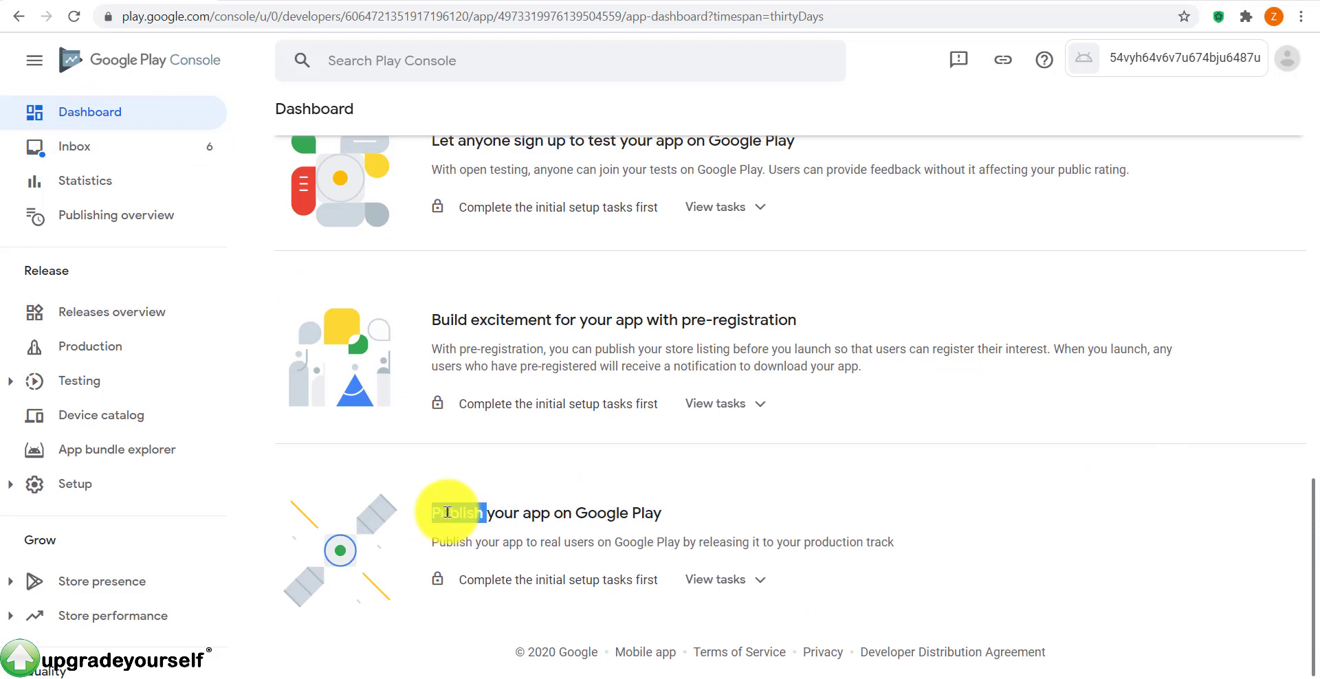
drag(447, 512, 736, 524)
scroll(838, 550, up, 8)
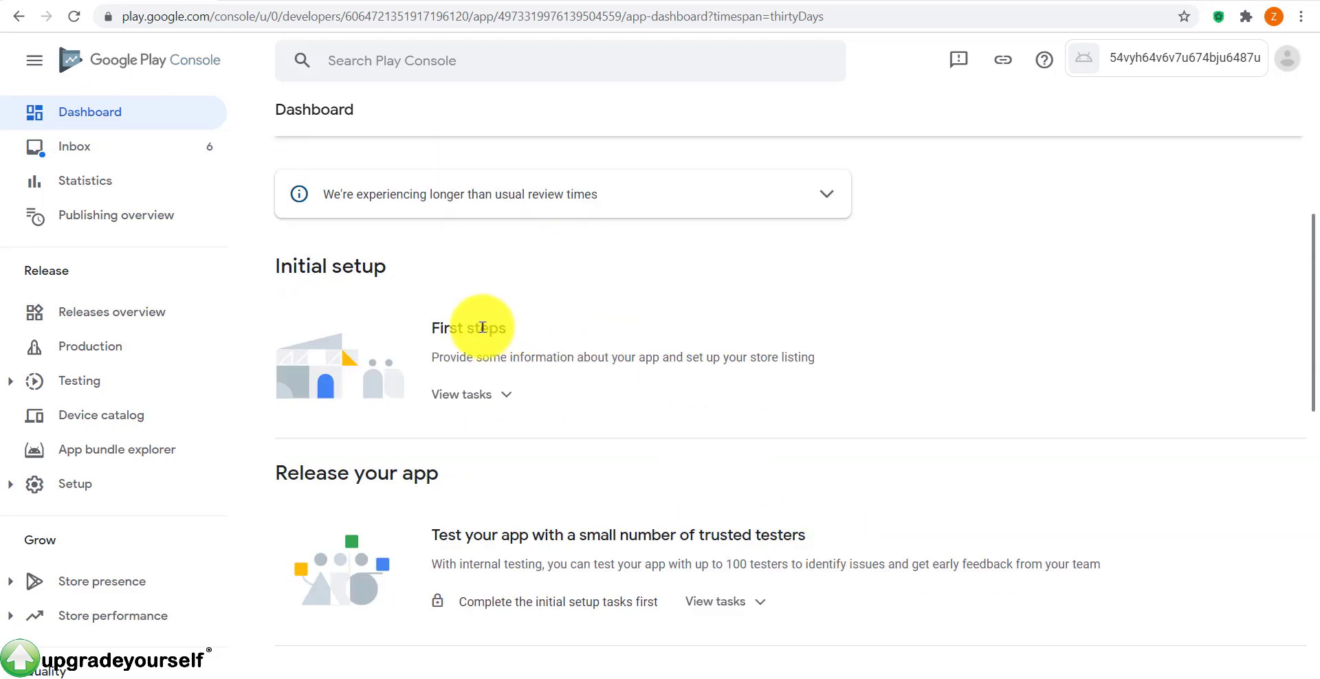
drag(483, 328, 450, 328)
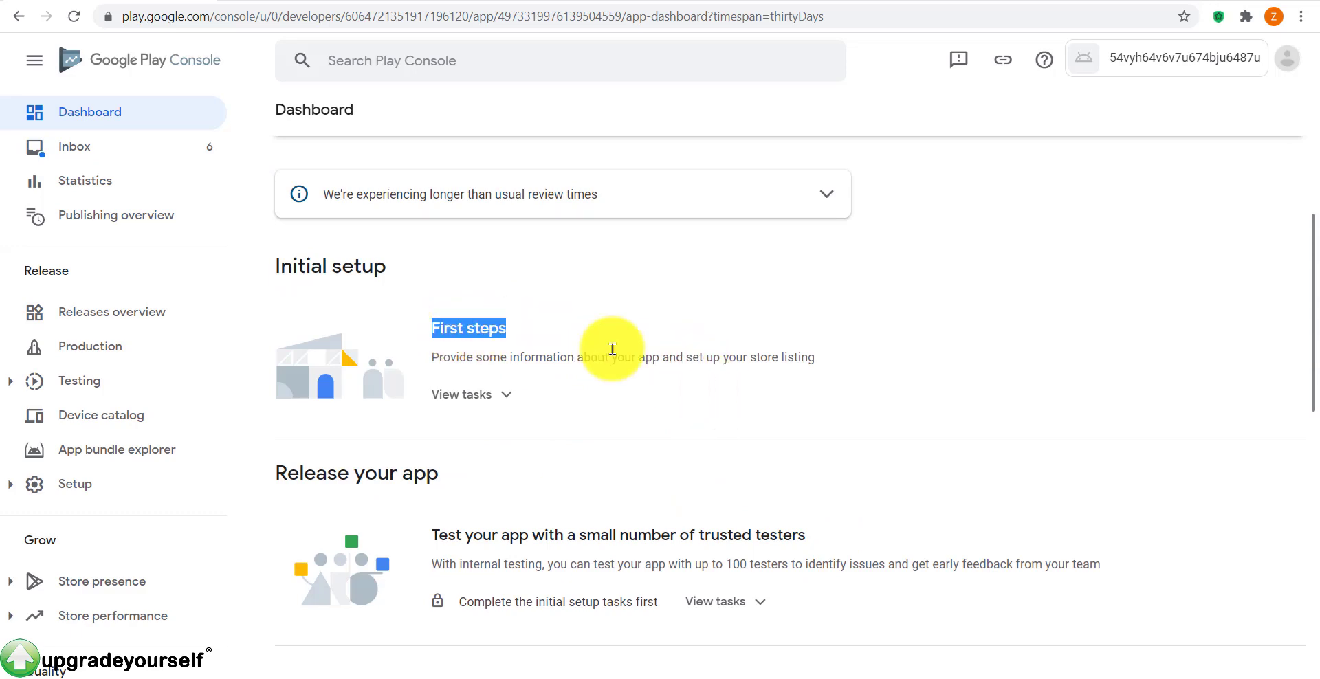
scroll(784, 453, down, 8)
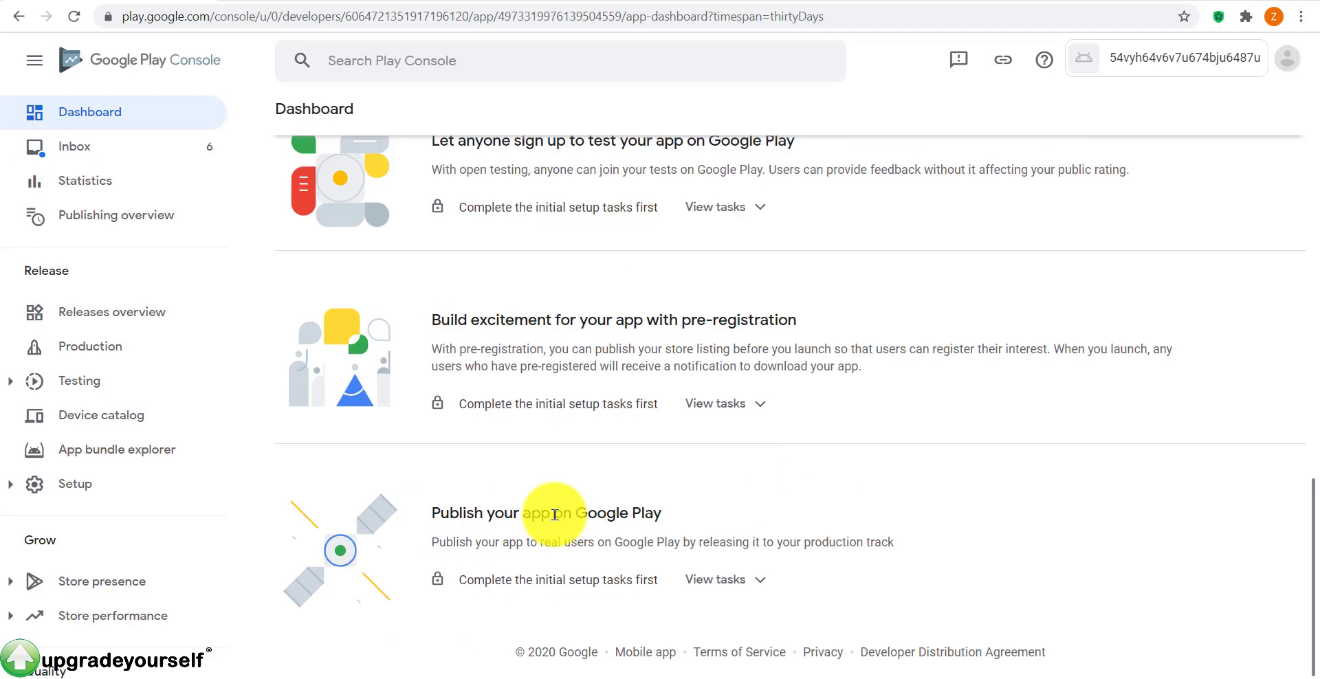
scroll(791, 539, up, 8)
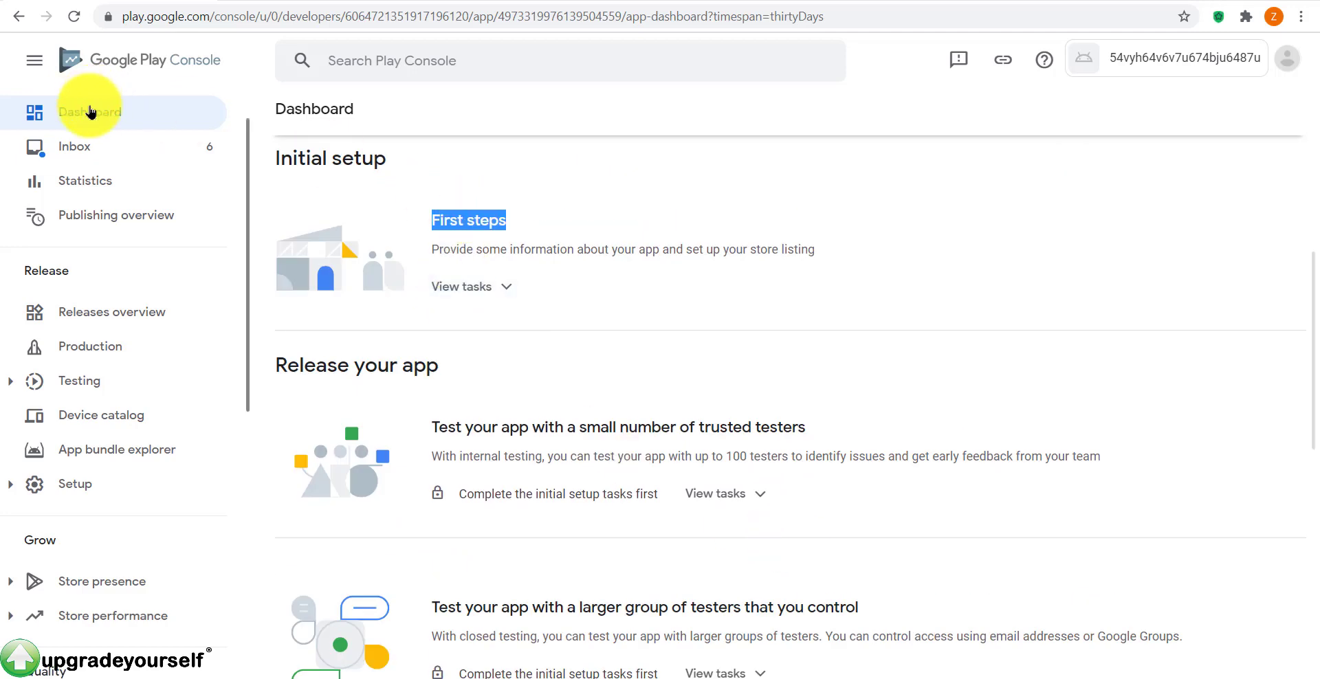
click(474, 215)
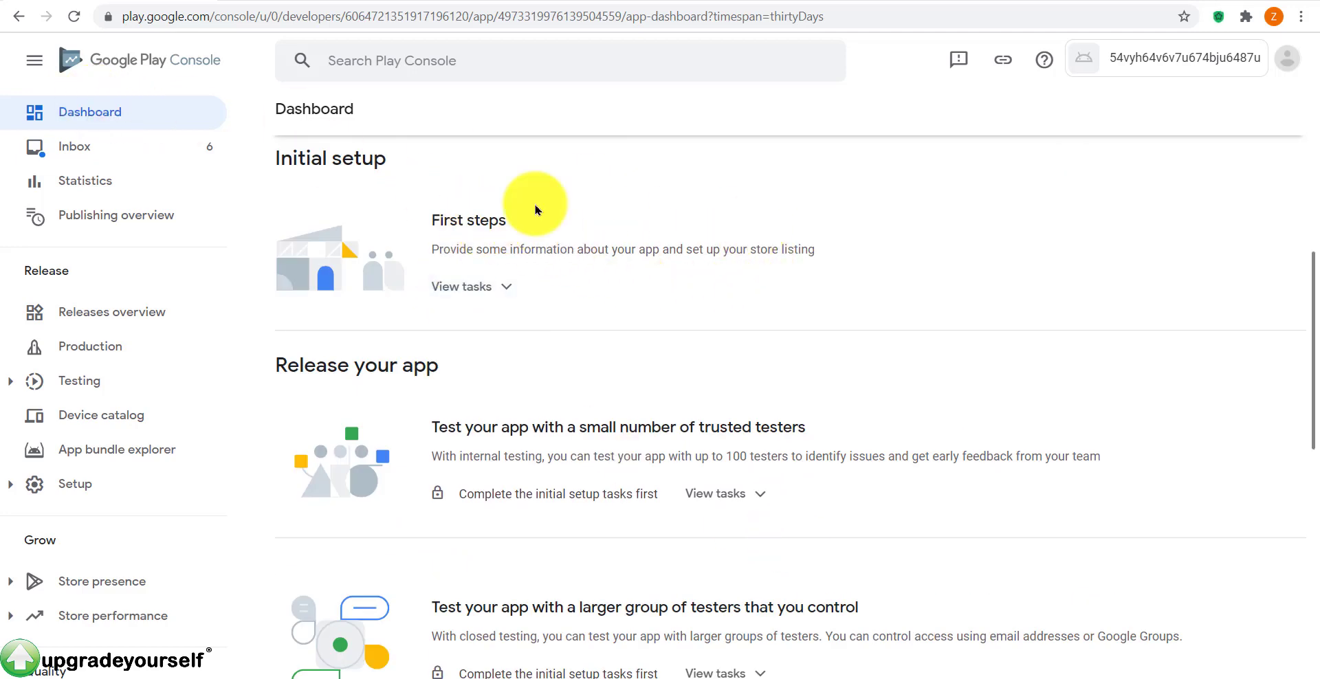
click(504, 287)
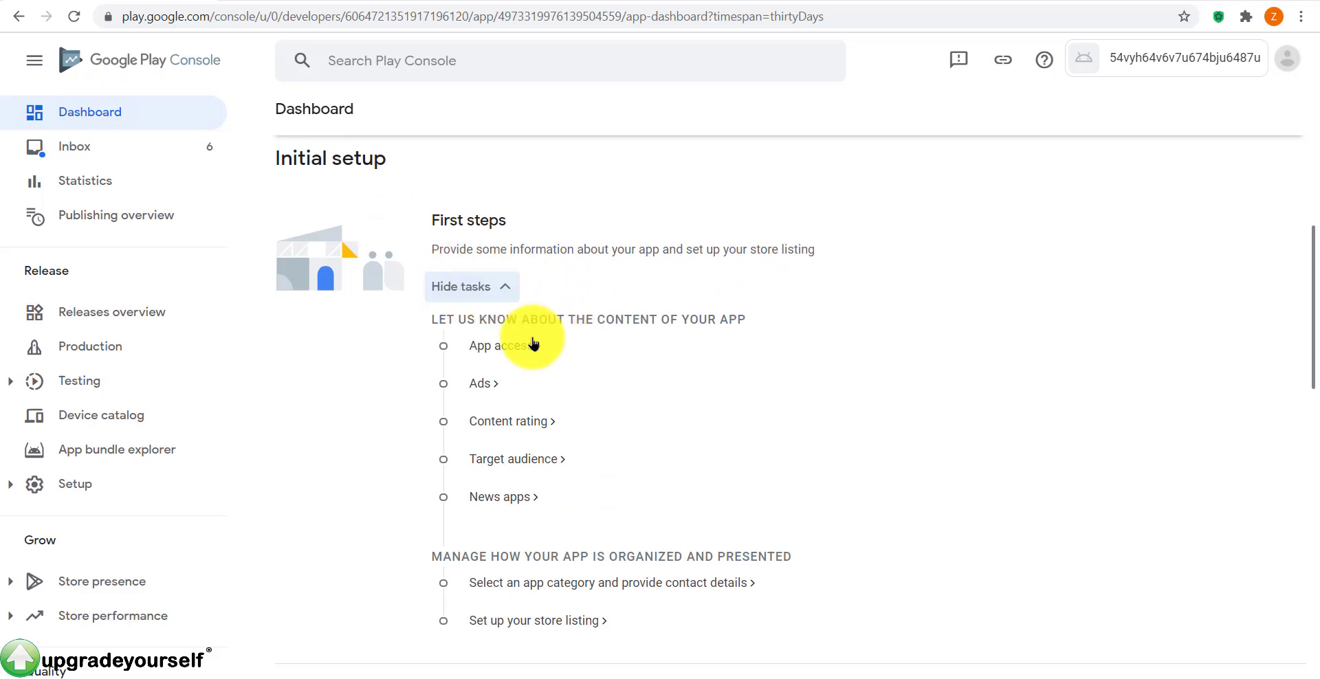
Step: In App access, choose 'All functionality is available without special access', save, and go back
click(499, 351)
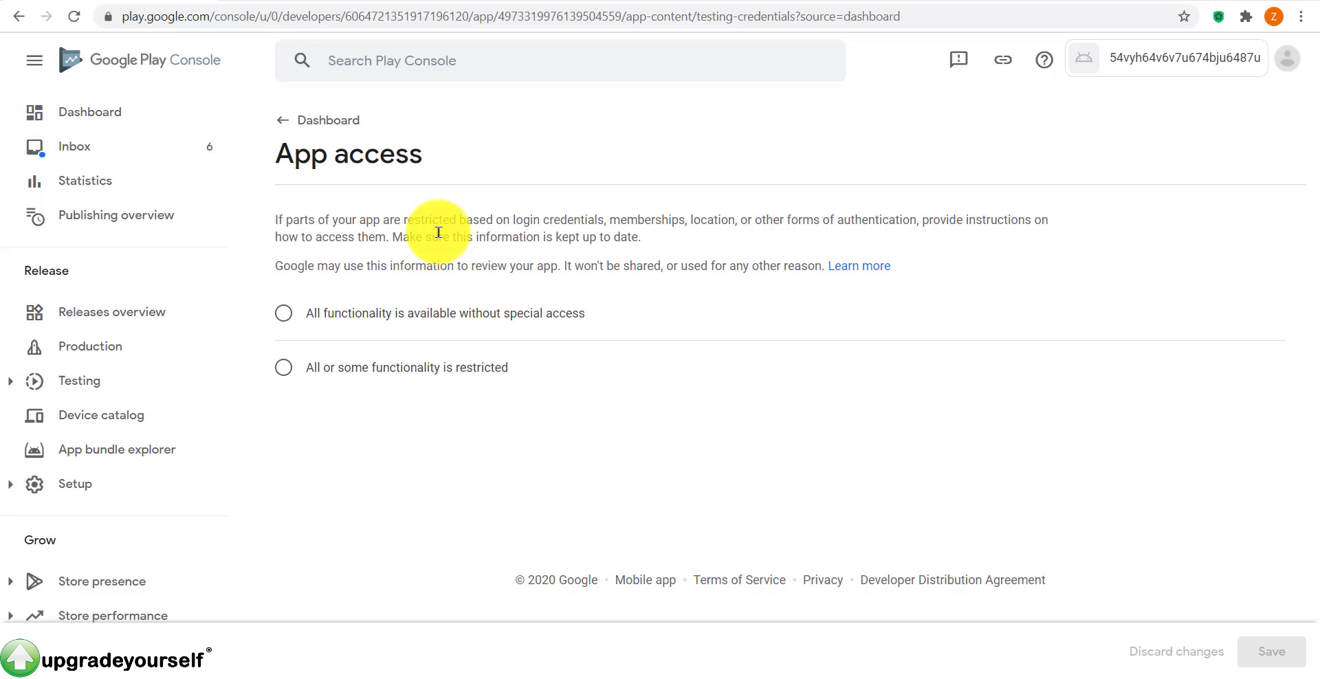
click(288, 313)
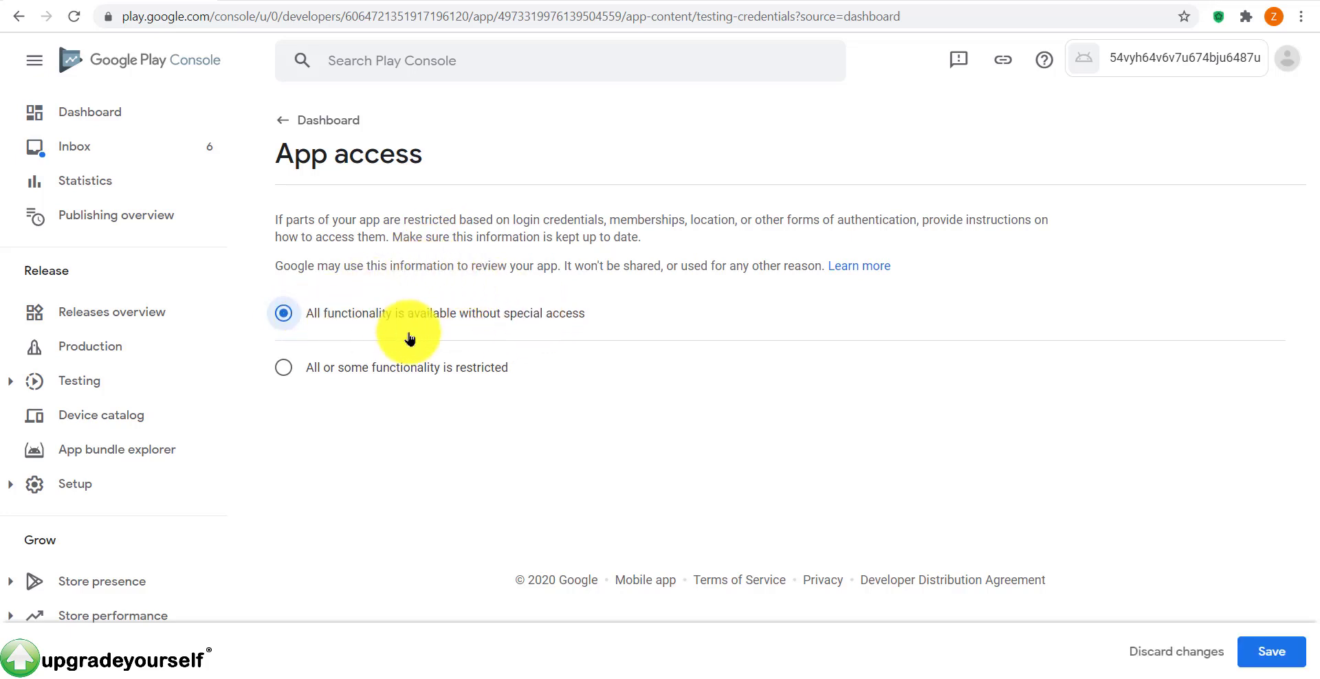
click(342, 367)
click(282, 313)
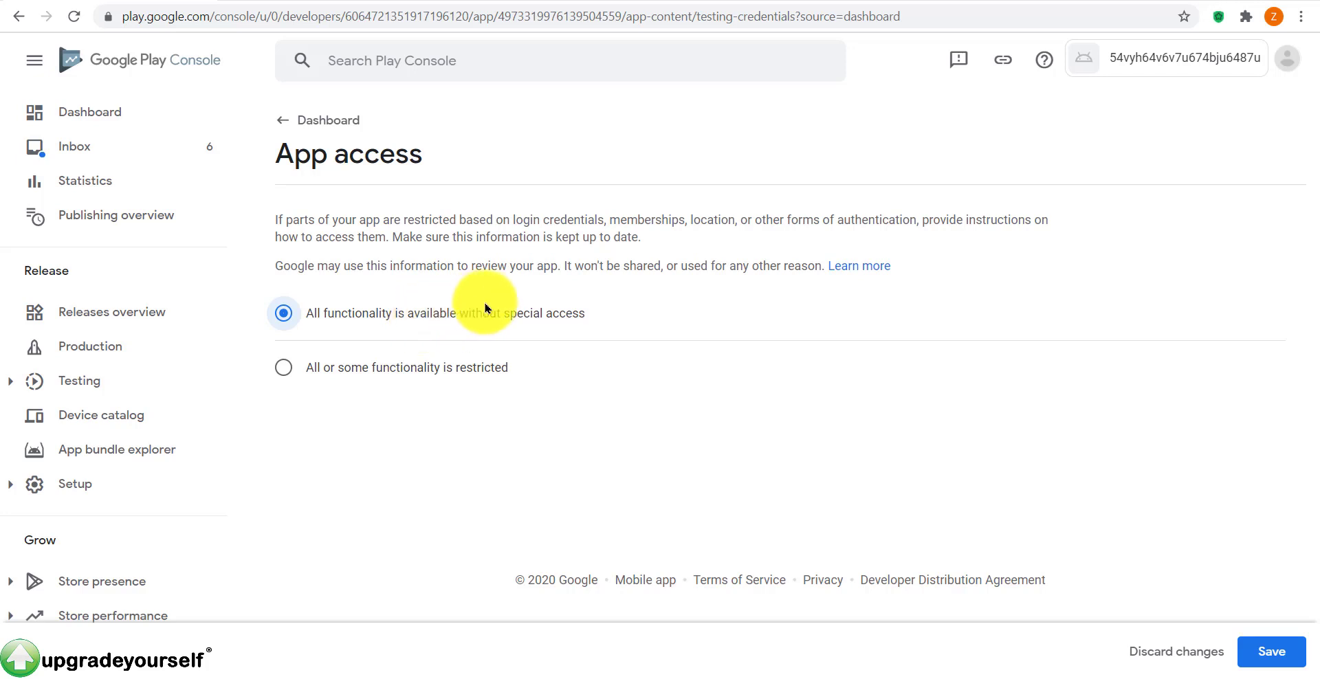
click(274, 369)
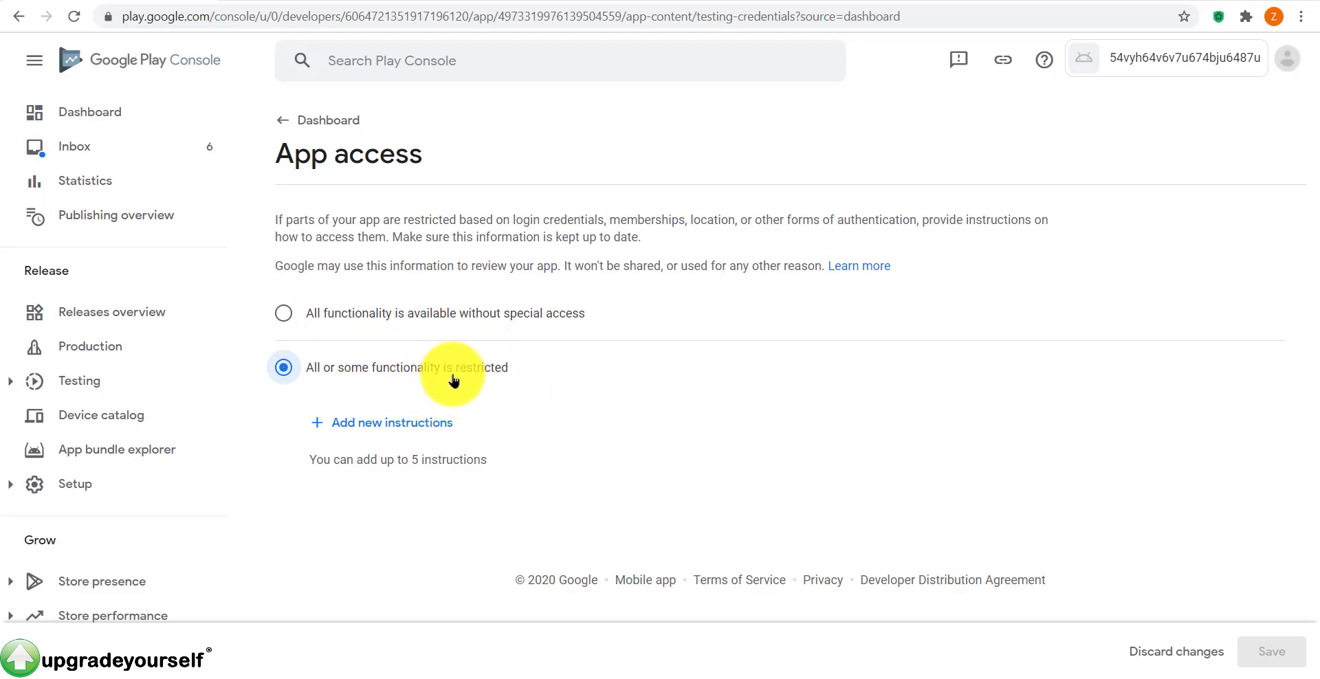
click(432, 315)
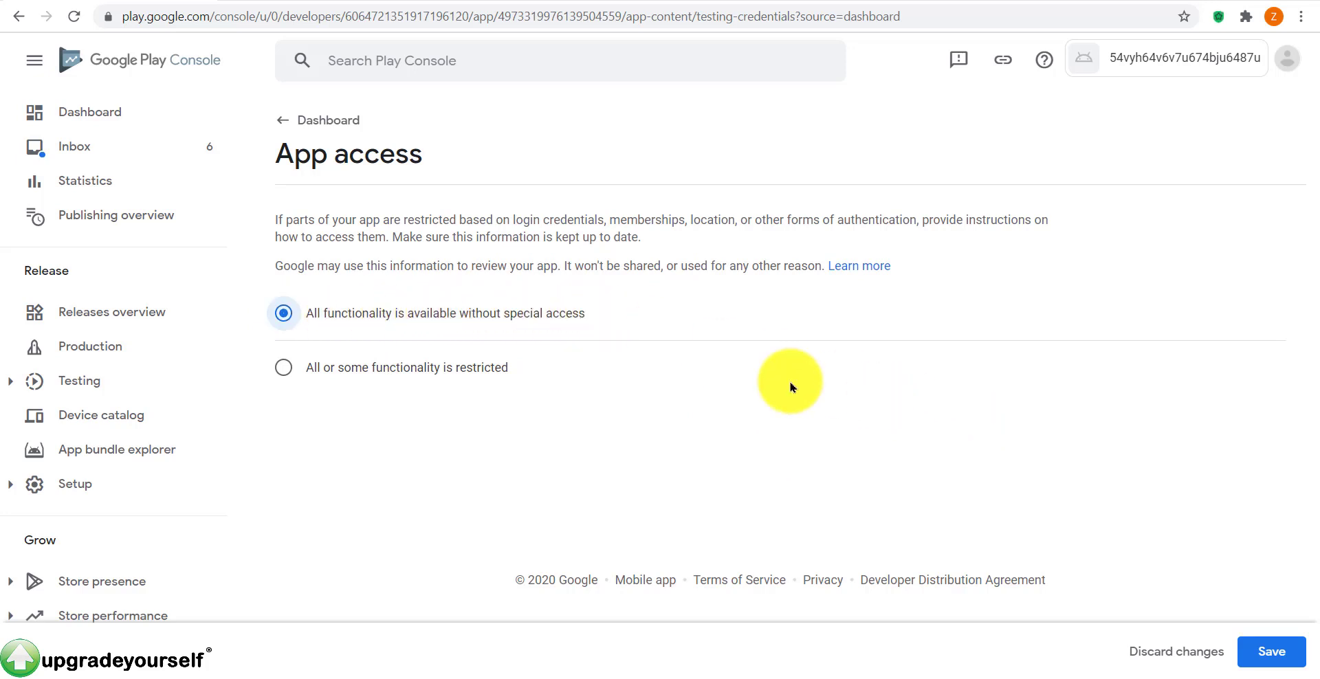
click(1281, 659)
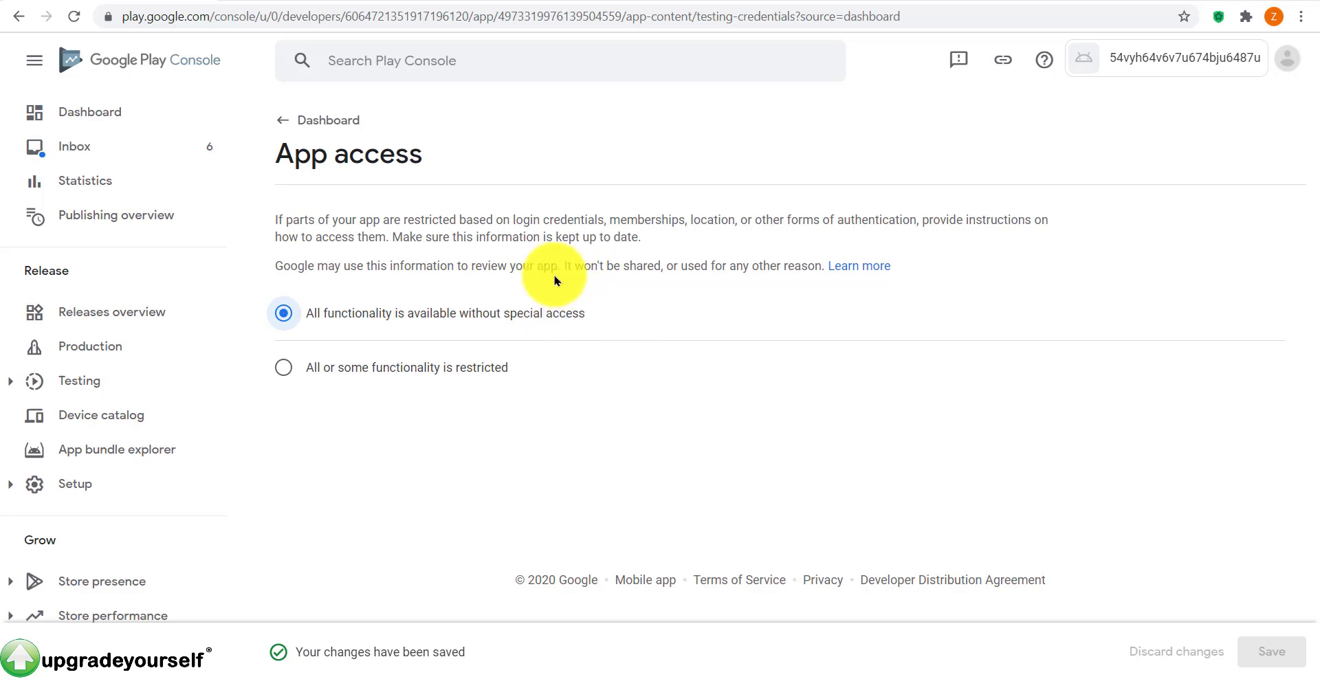
click(278, 122)
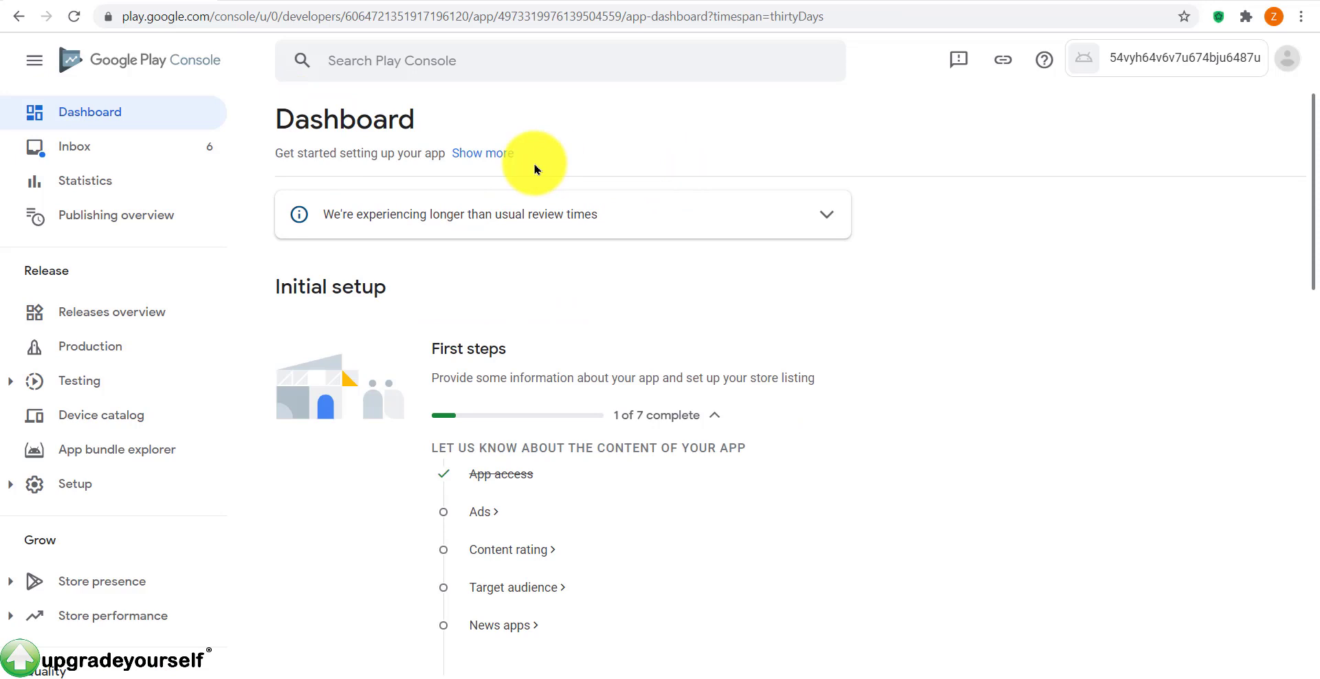
Step: In the Ads declaration, select 'No, my app does not contain ads', save, and go back
scroll(535, 168, down, 2)
click(484, 411)
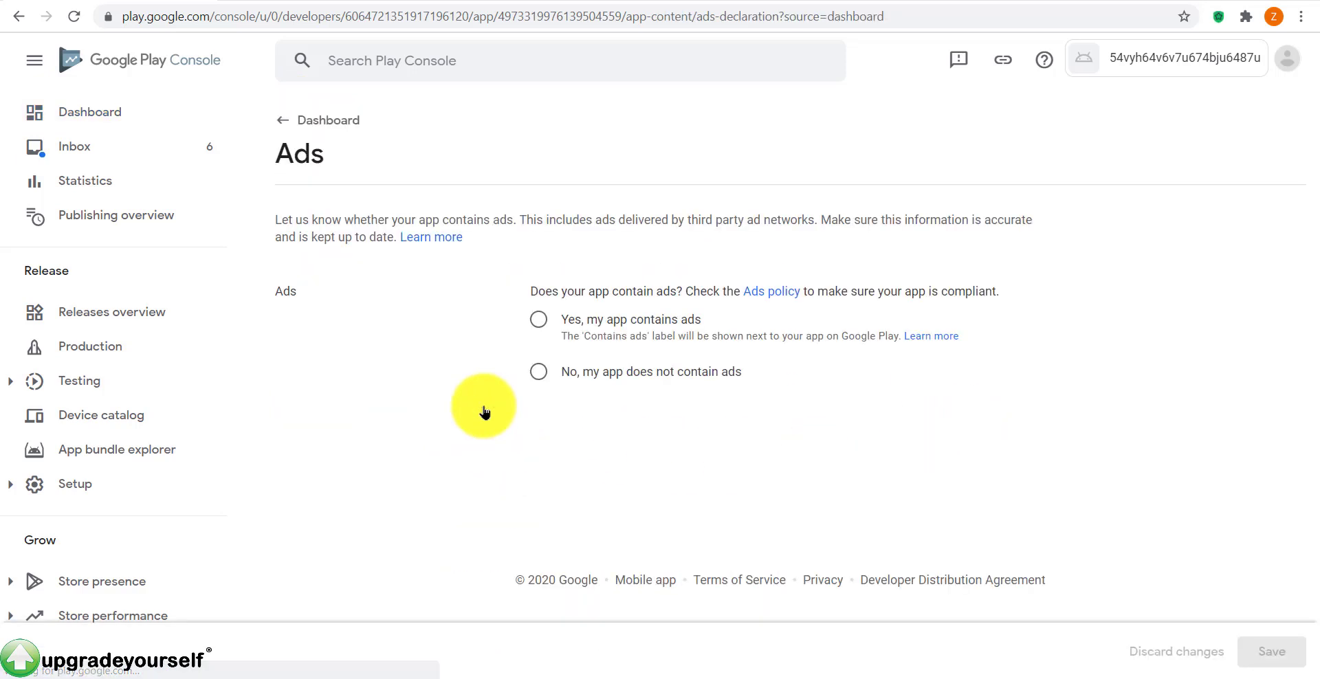
click(539, 321)
click(539, 318)
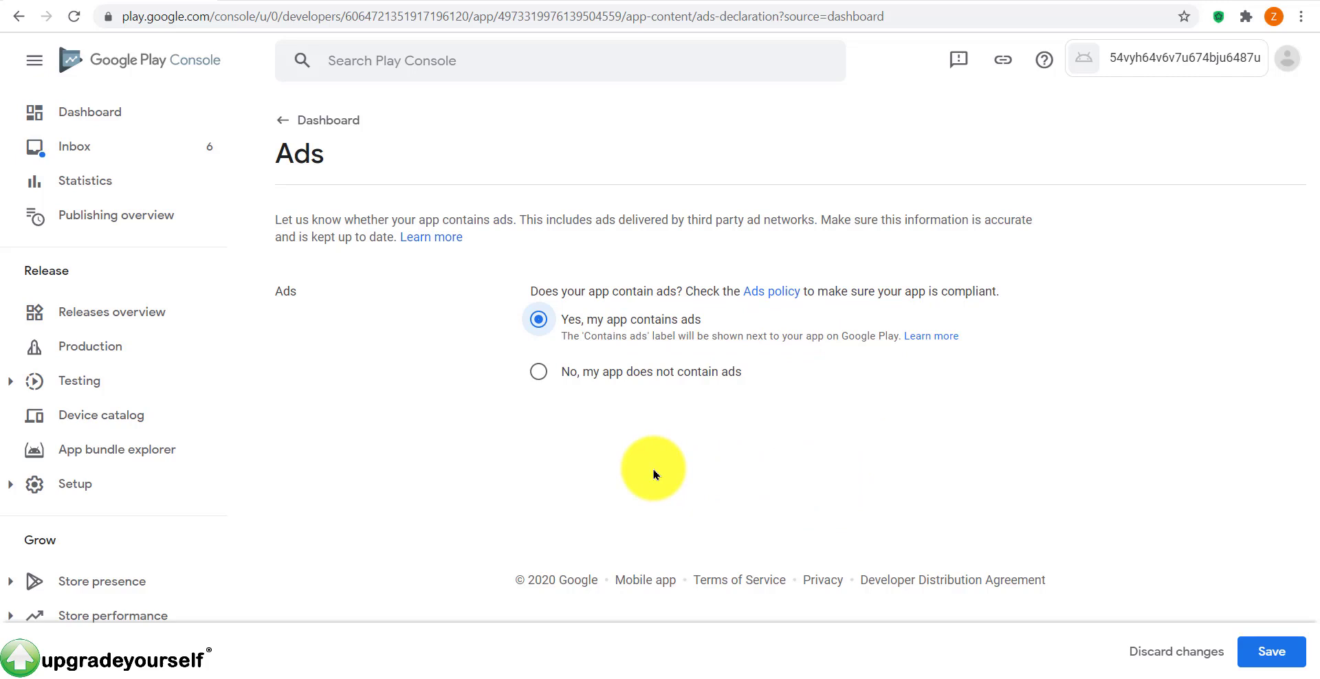
click(581, 380)
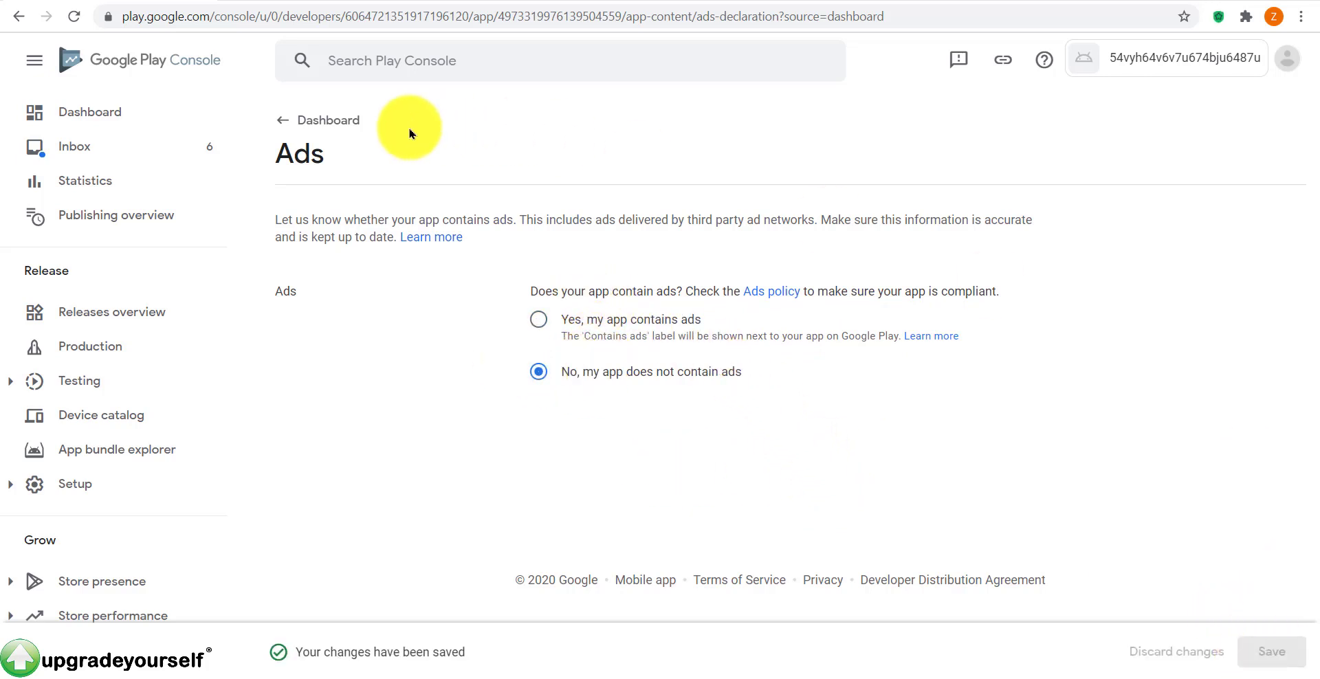
click(302, 121)
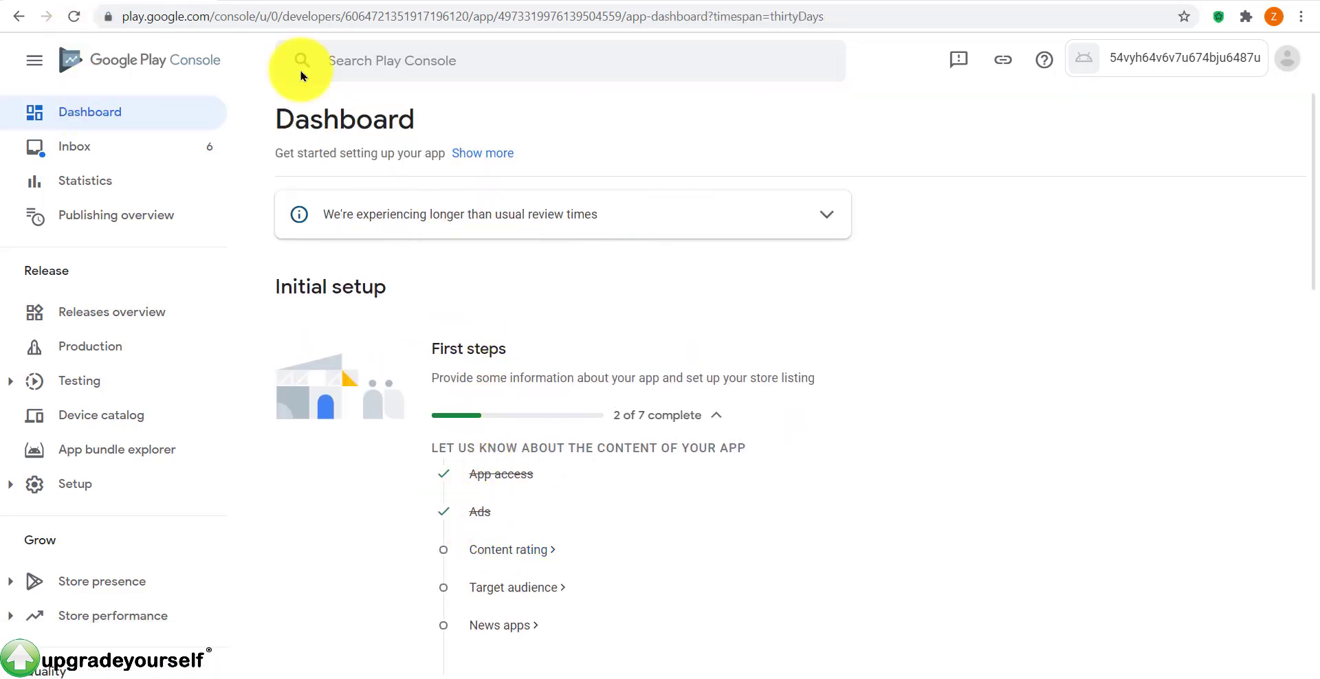
Step: Start the Content rating questionnaire and enter the contact e-mail address
scroll(622, 399, down, 2)
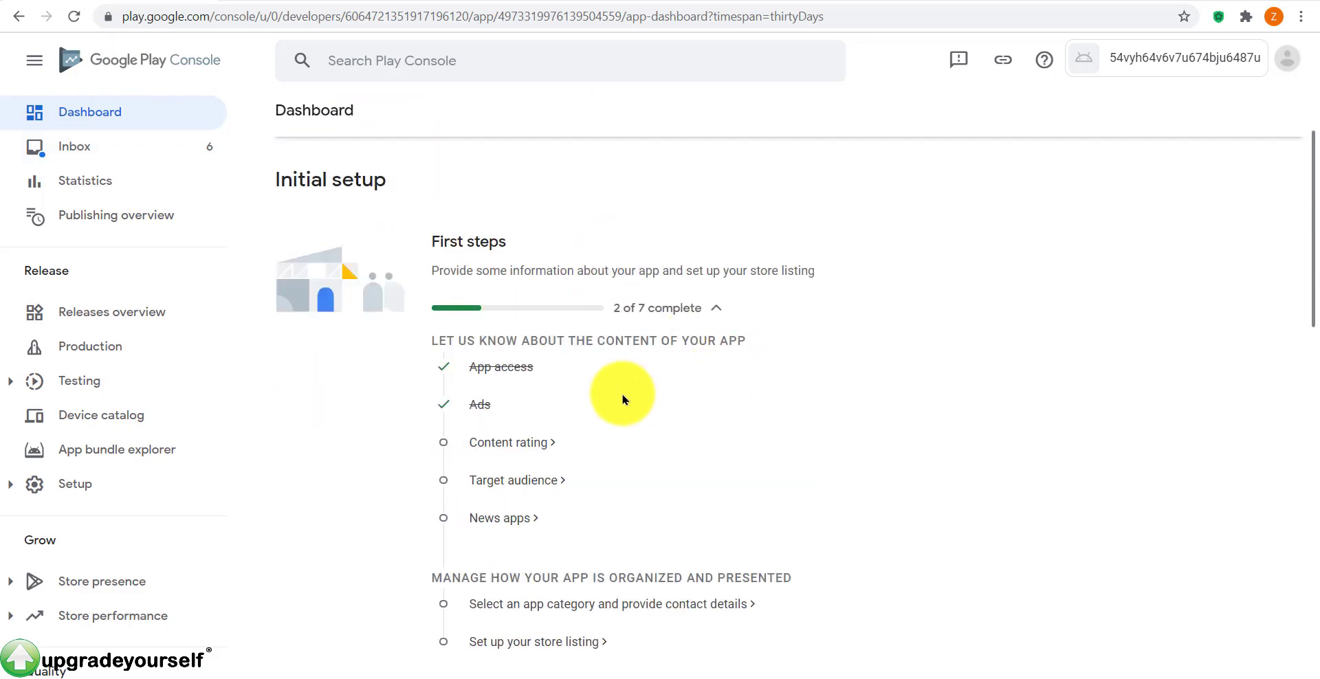
click(487, 445)
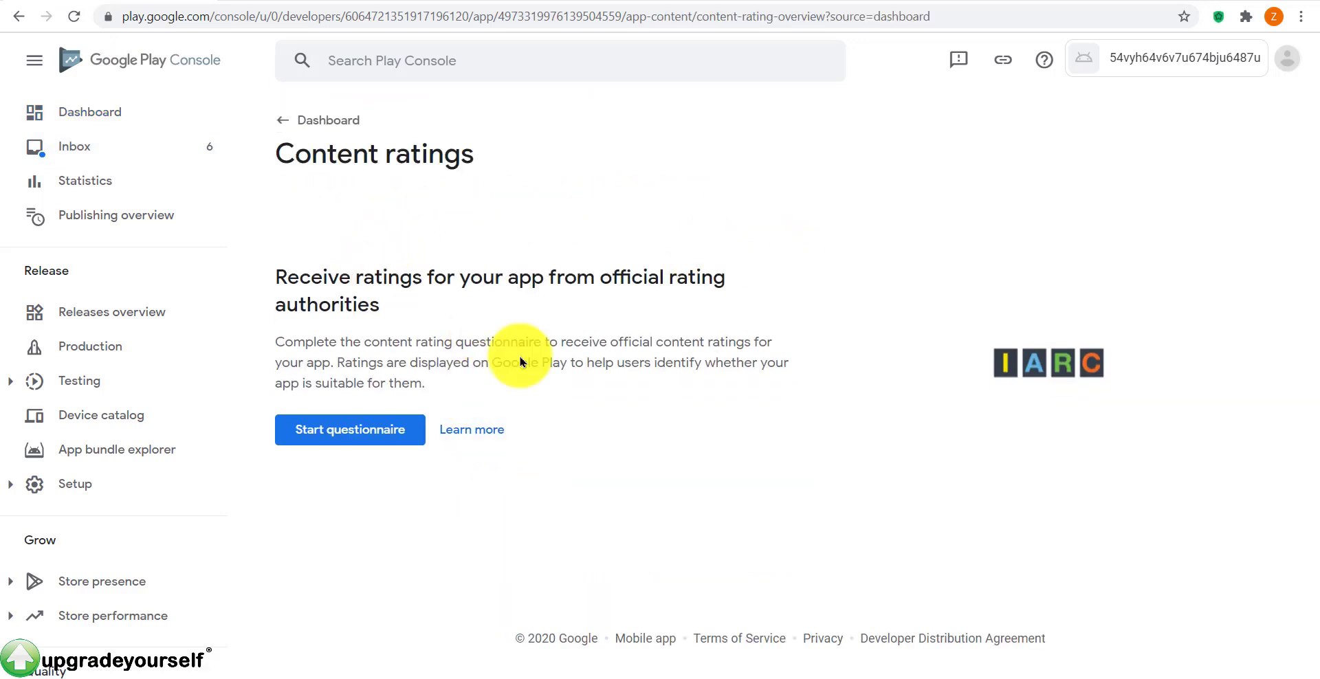
click(366, 429)
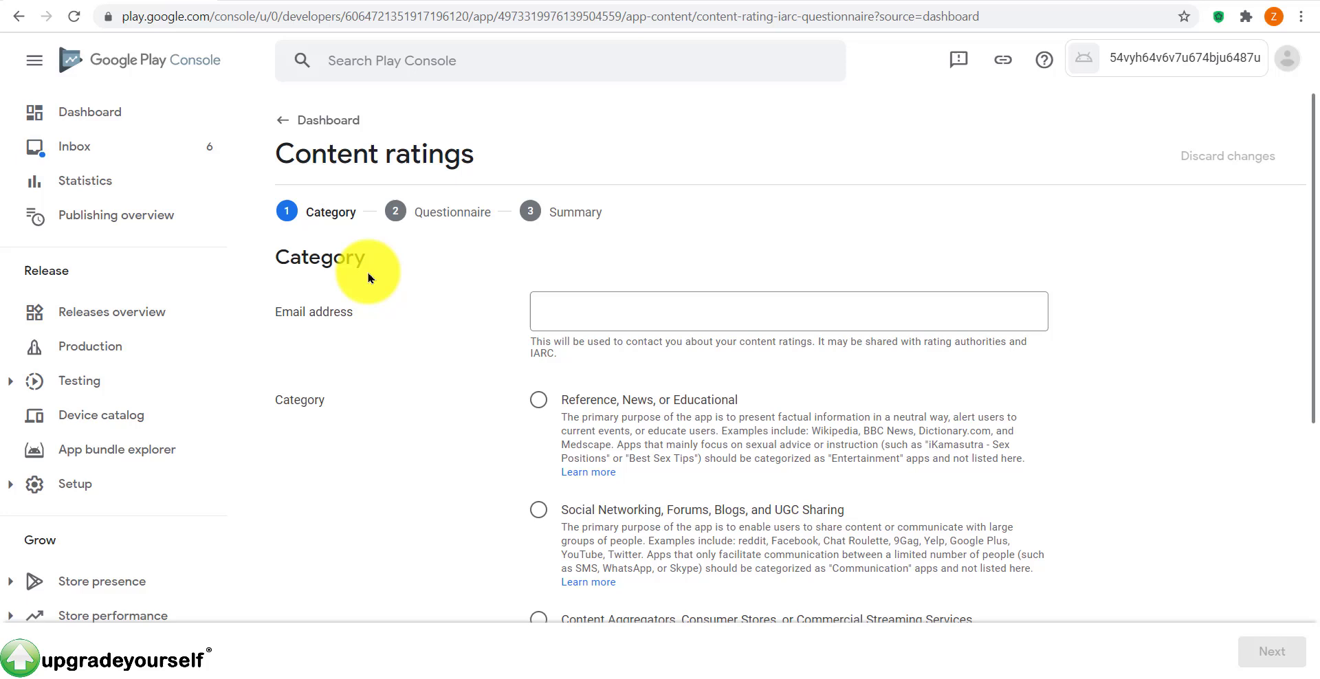
click(625, 326)
text(dicb)
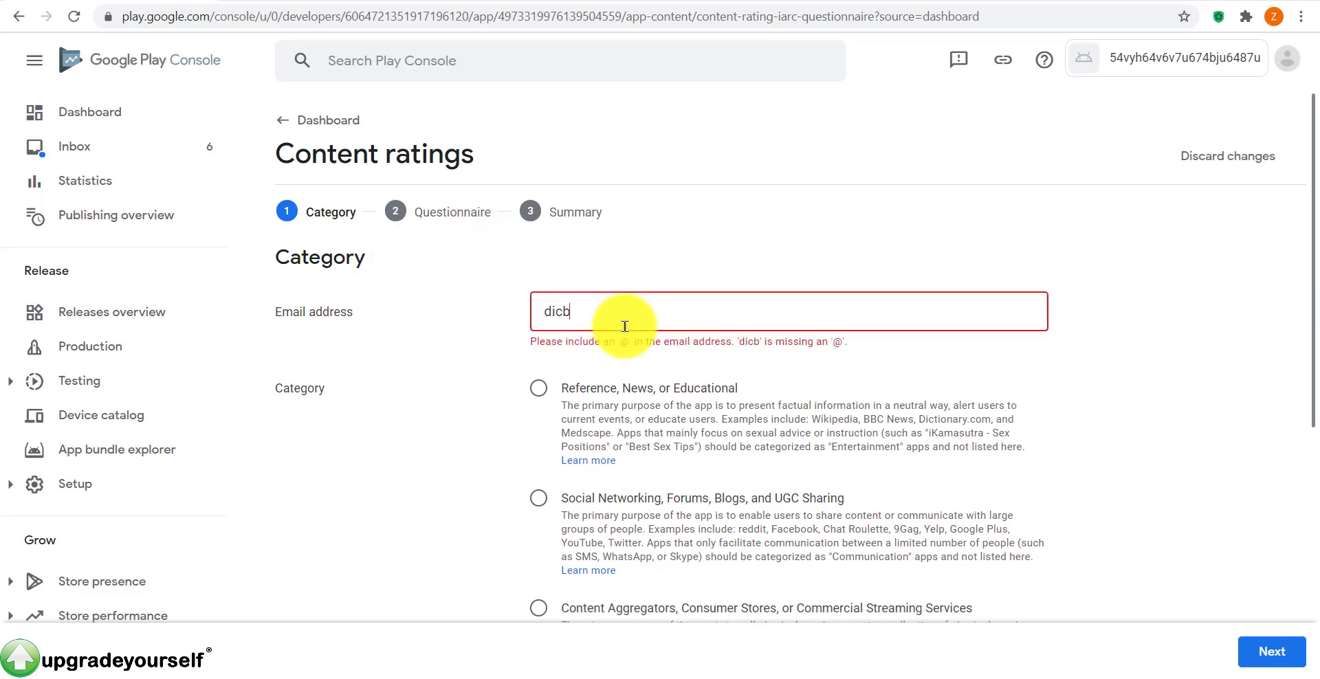
text(beirbvfy@ejhrfbjhbe)
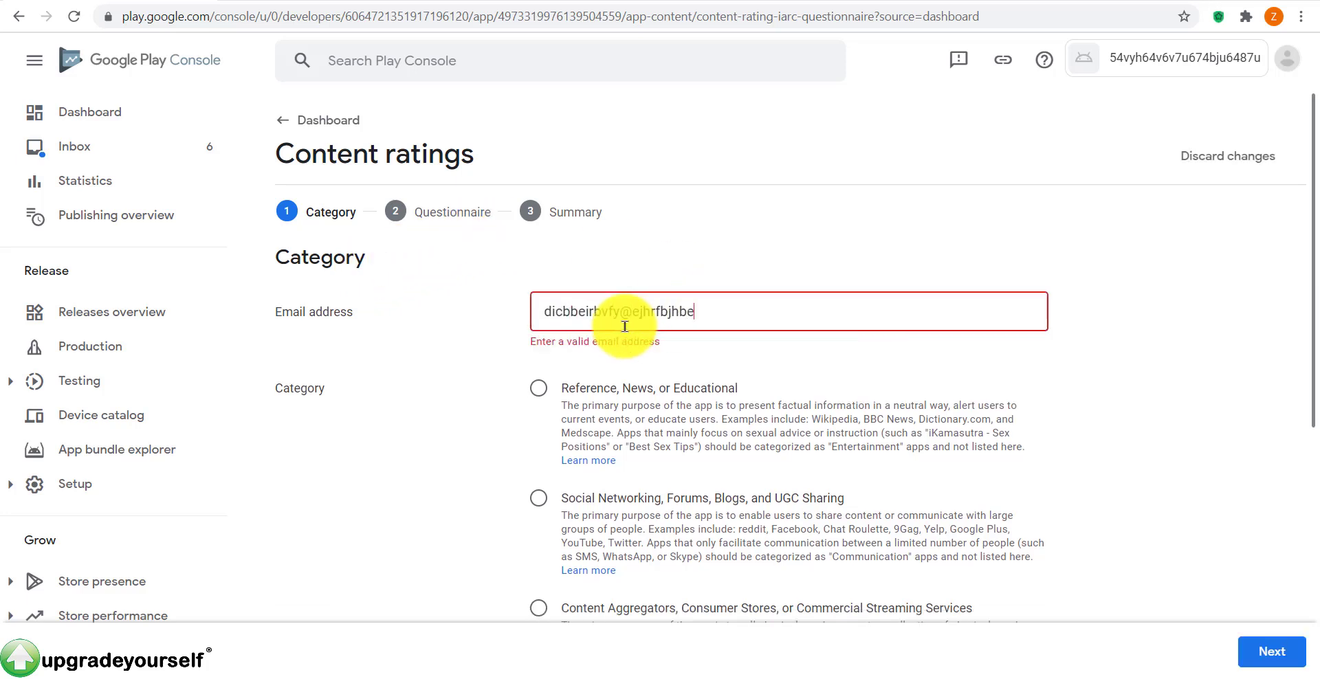
text(.com)
Step: Choose the 'Utility, Productivity, Communication, or Other' category and continue to the questions
scroll(618, 330, down, 3)
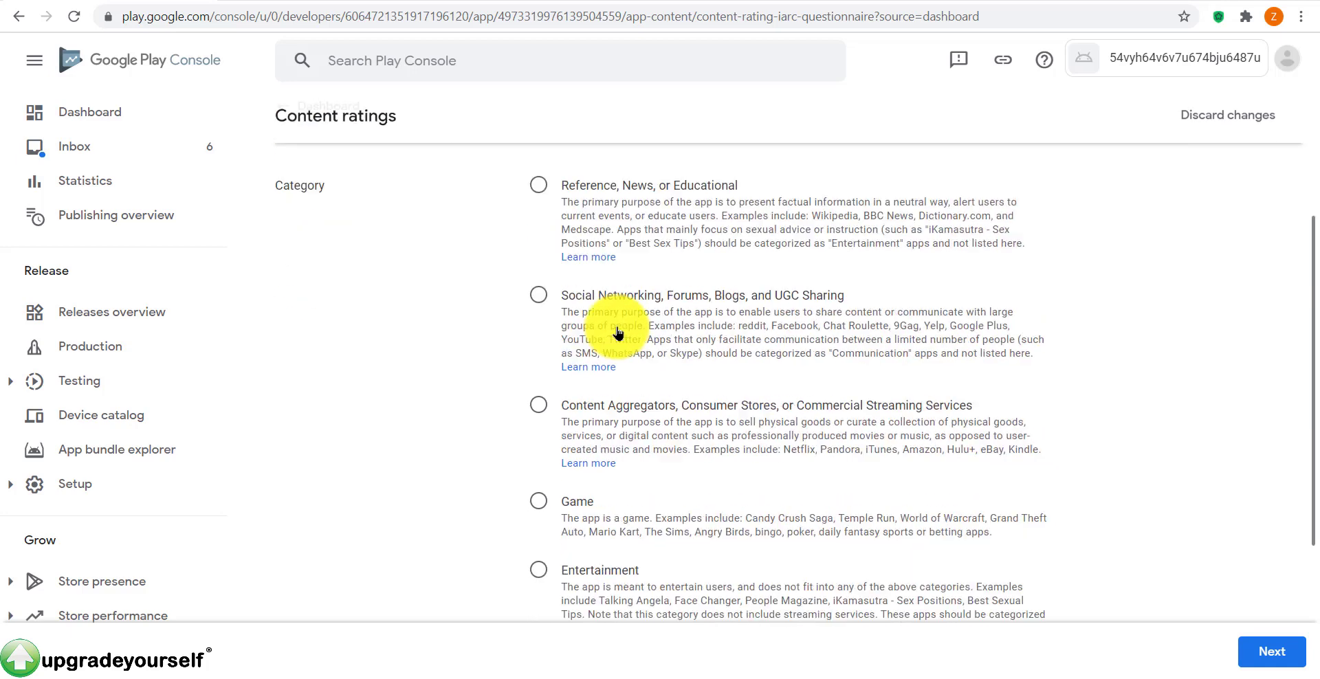
scroll(550, 309, up, 2)
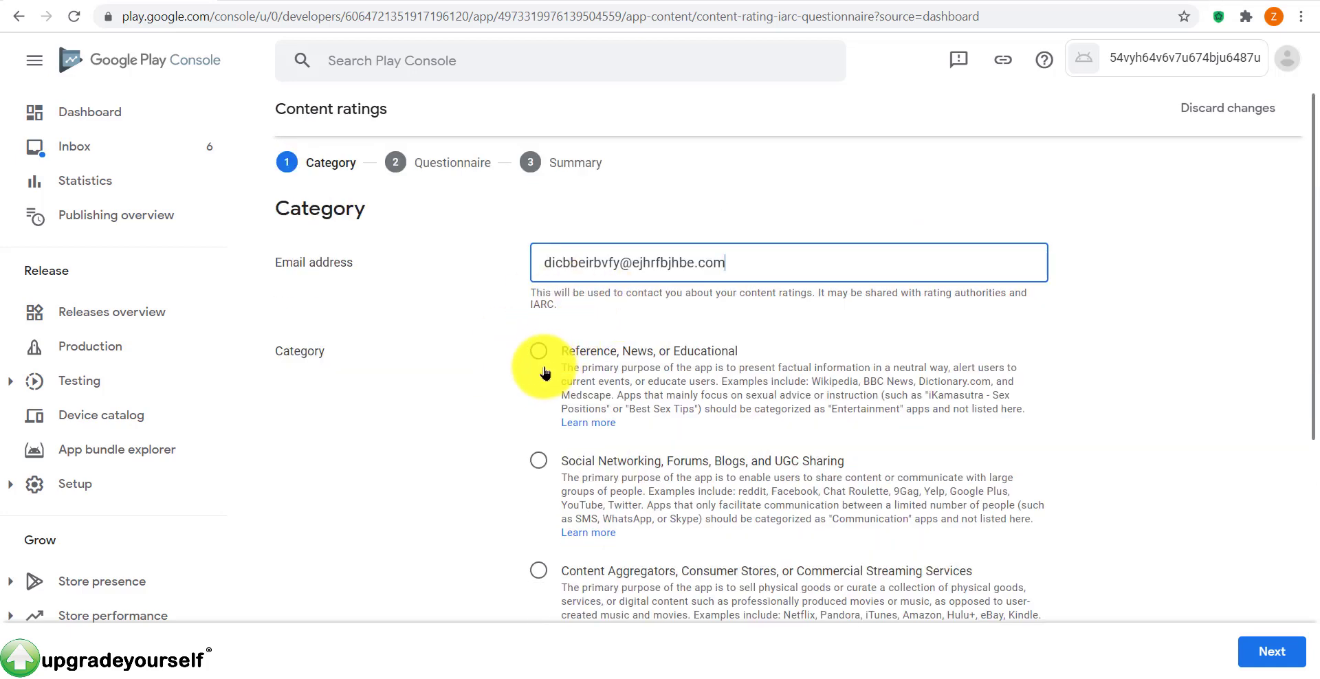
scroll(845, 366, down, 2)
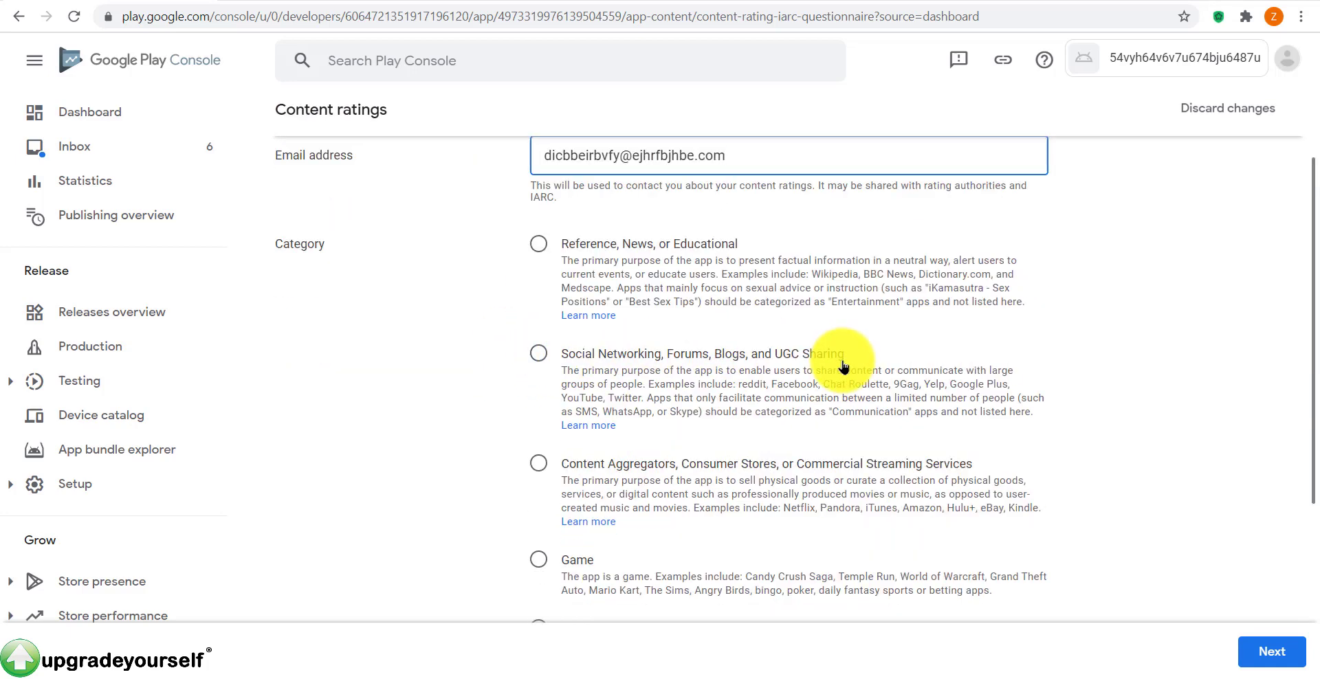
scroll(893, 358, down, 2)
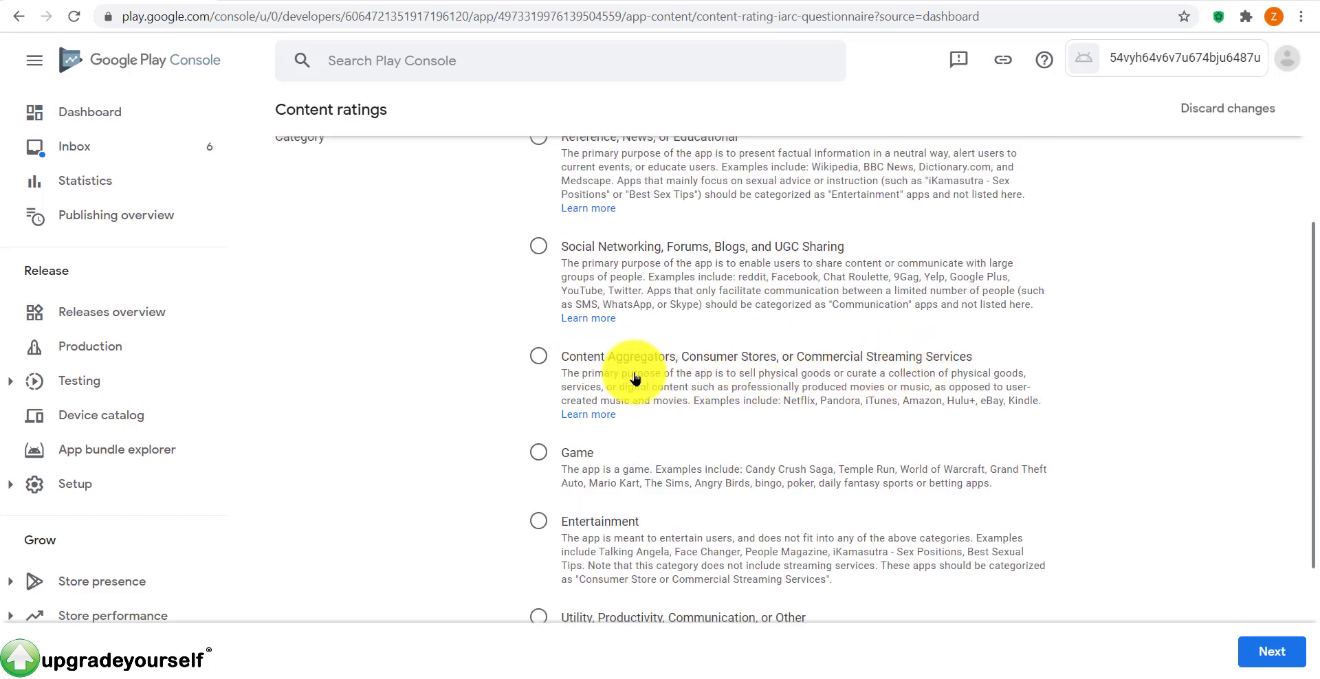
scroll(663, 539, down, 2)
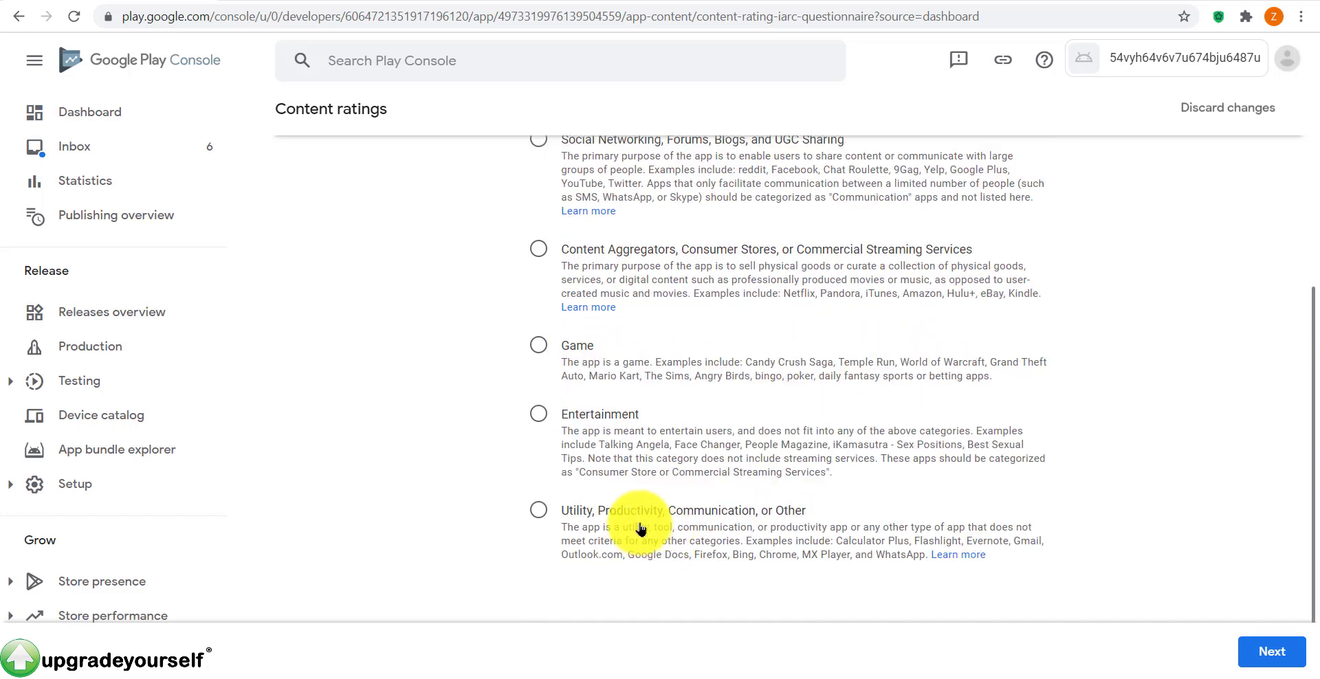
scroll(756, 365, up, 2)
scroll(805, 319, down, 3)
scroll(770, 406, up, 4)
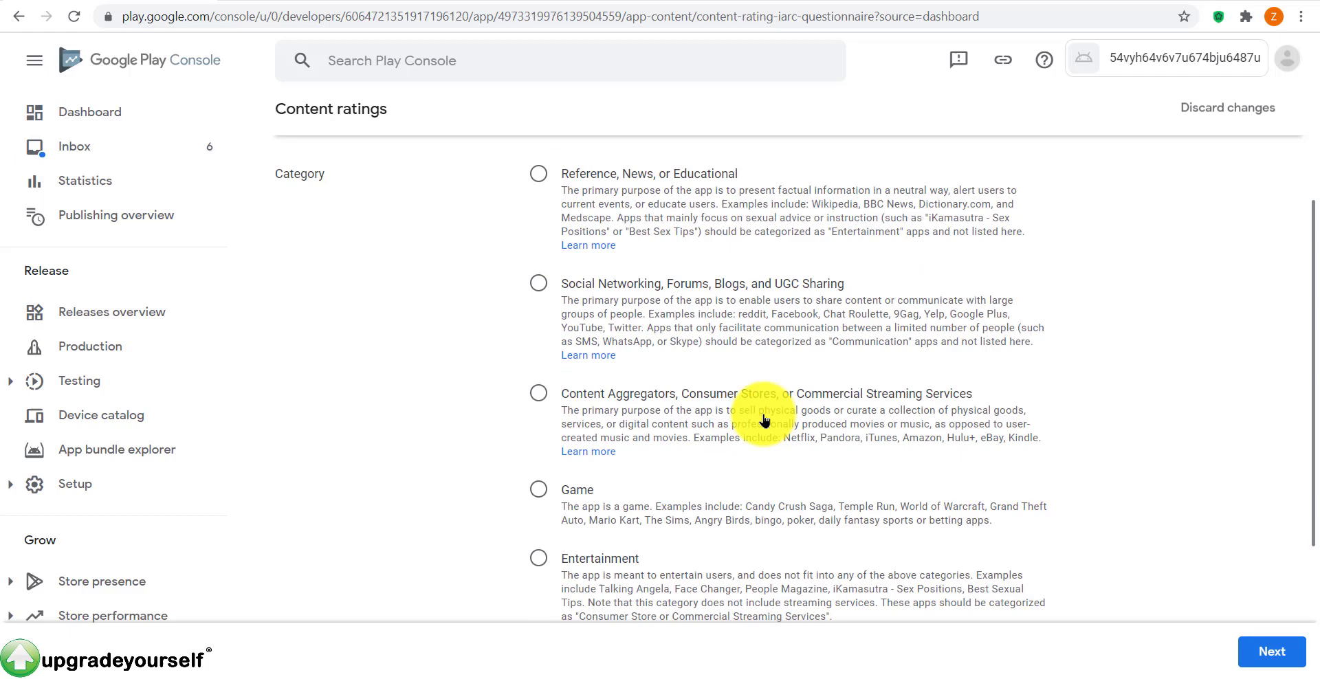
scroll(620, 489, up, 4)
scroll(591, 412, down, 3)
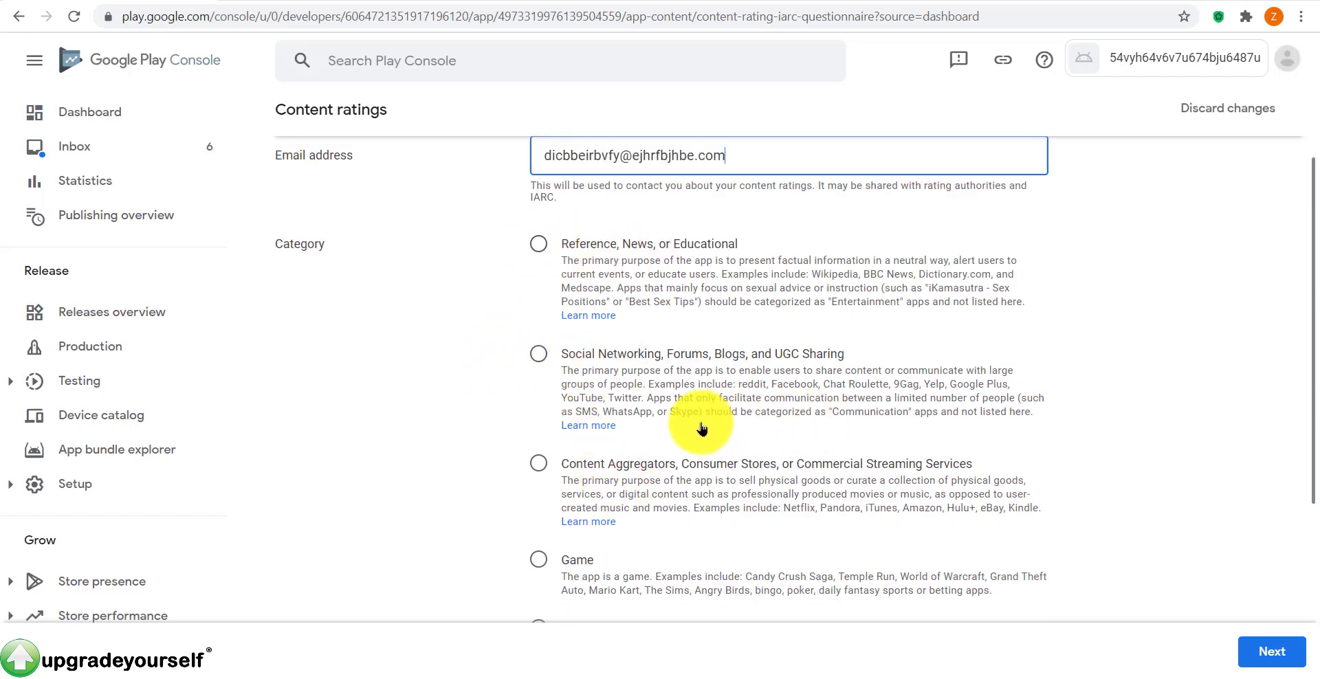
scroll(702, 428, down, 2)
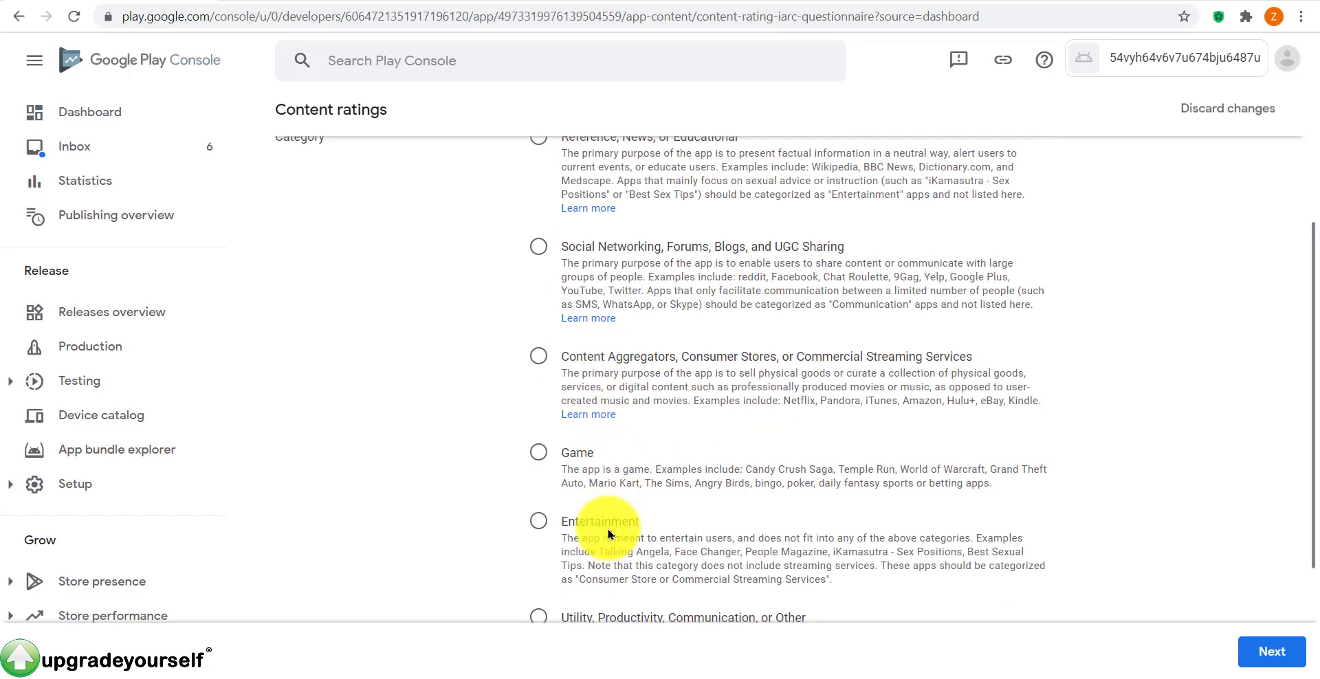
scroll(595, 440, up, 3)
scroll(598, 505, down, 3)
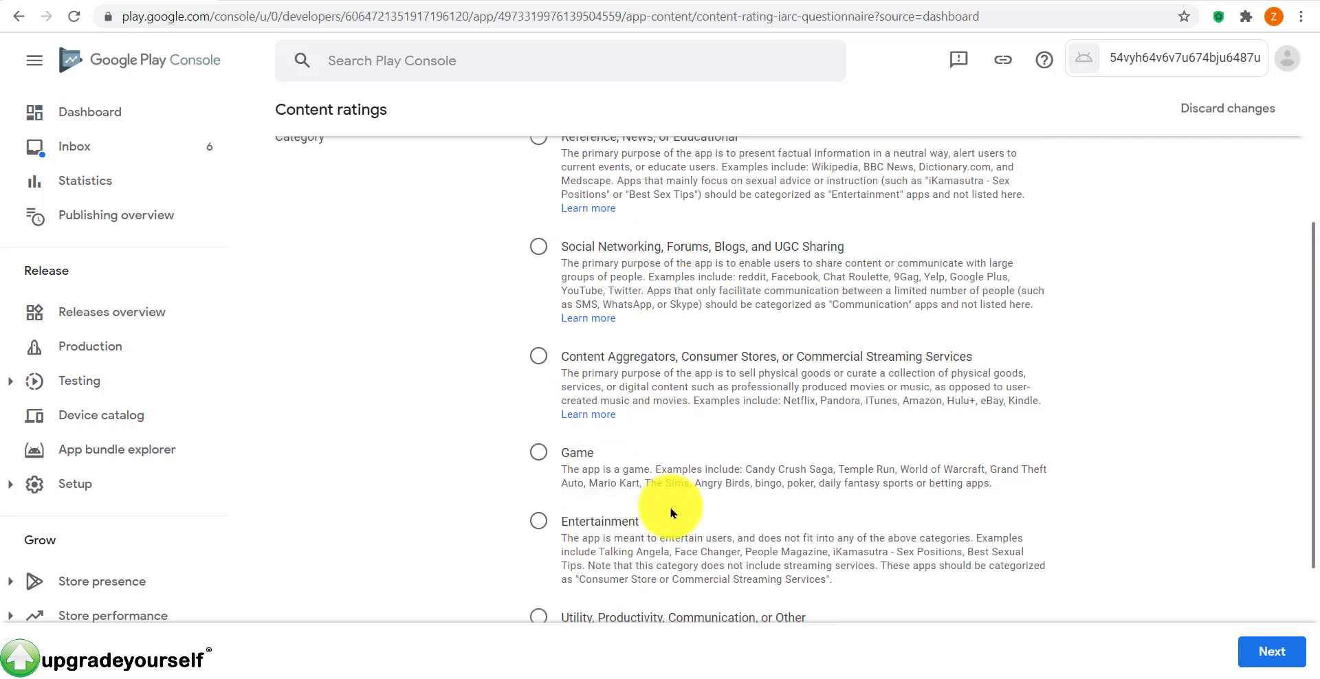
scroll(672, 512, down, 3)
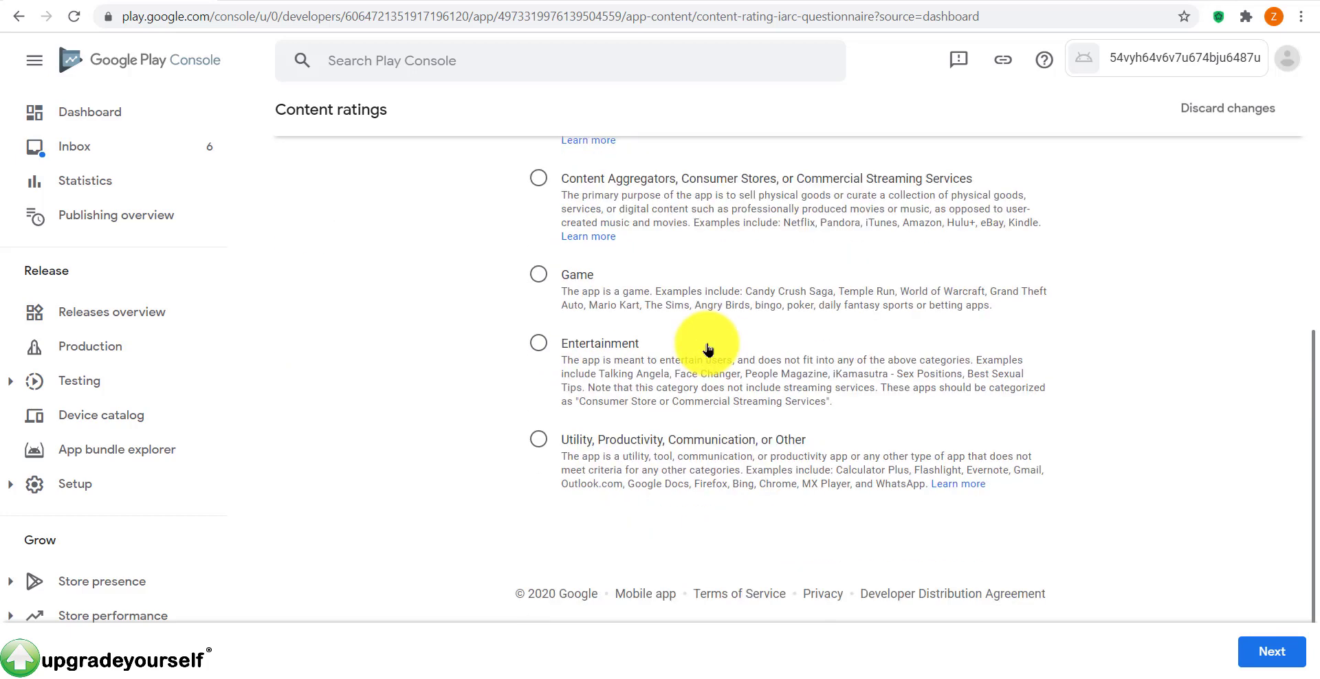
click(539, 440)
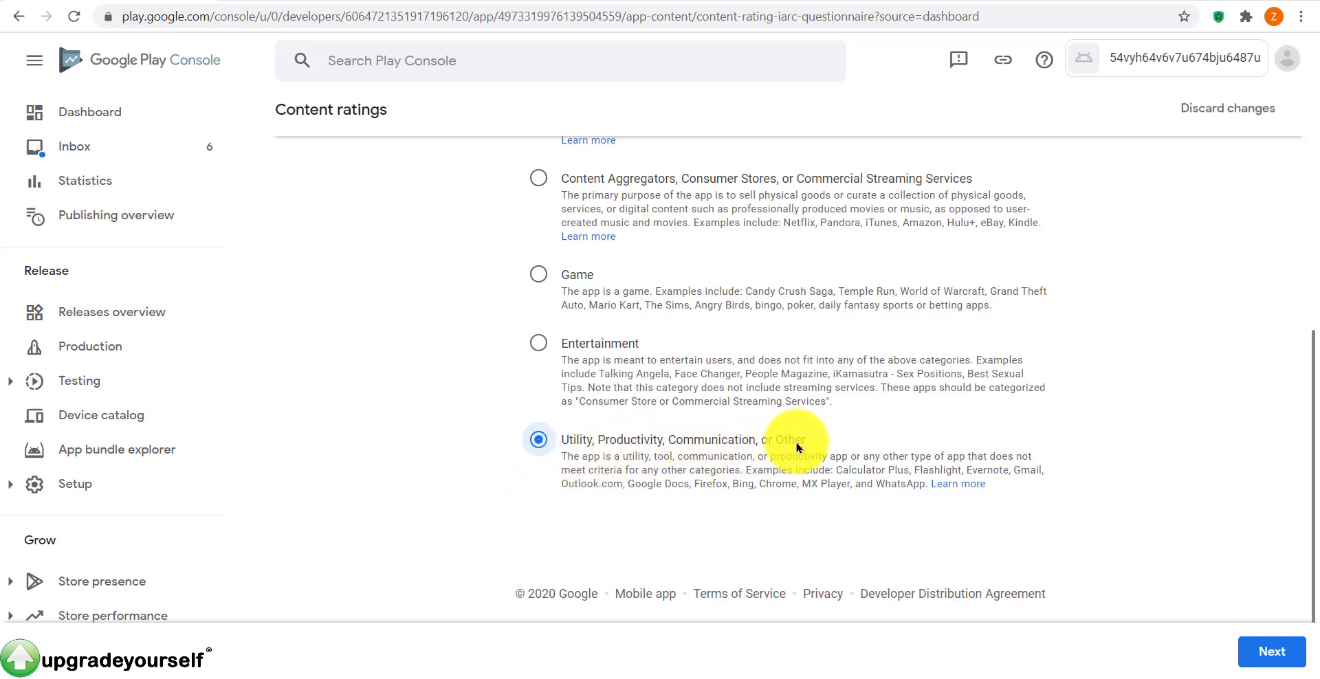
click(1271, 651)
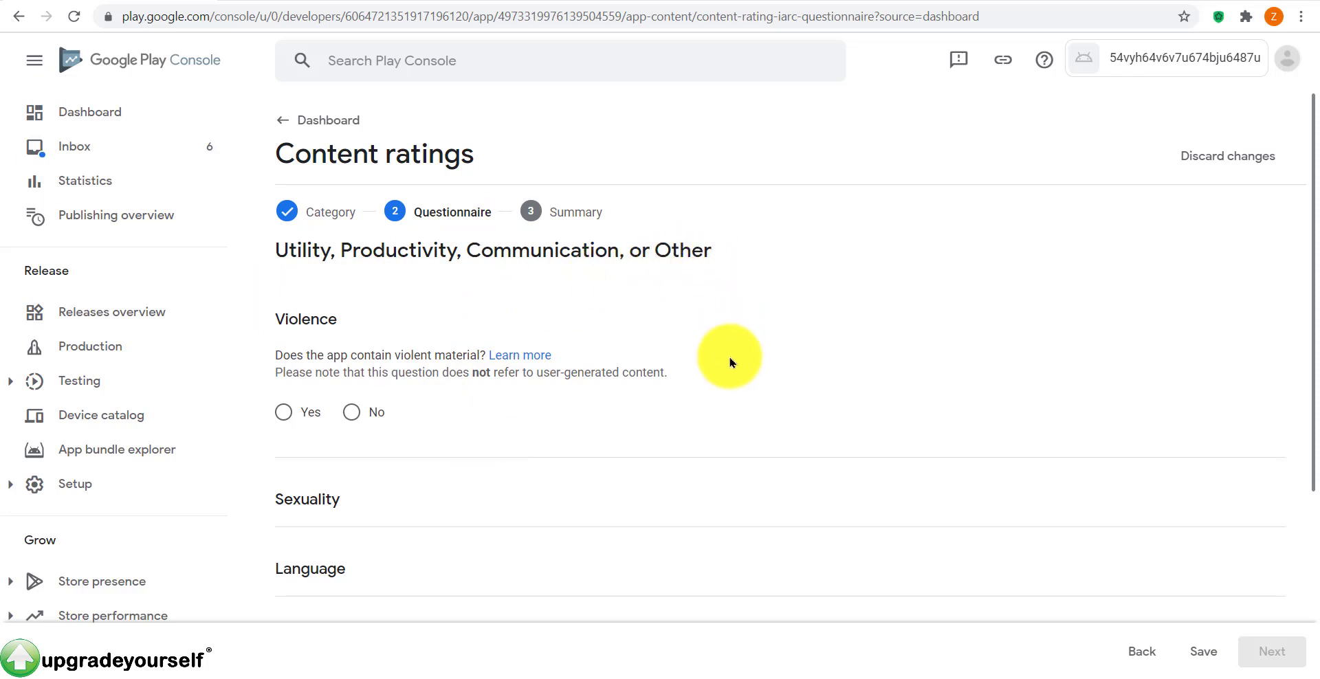
Step: Answer No to the Violence, Sexuality, Language, Controlled Substance and Promotion questions
scroll(668, 409, down, 2)
scroll(654, 380, up, 1)
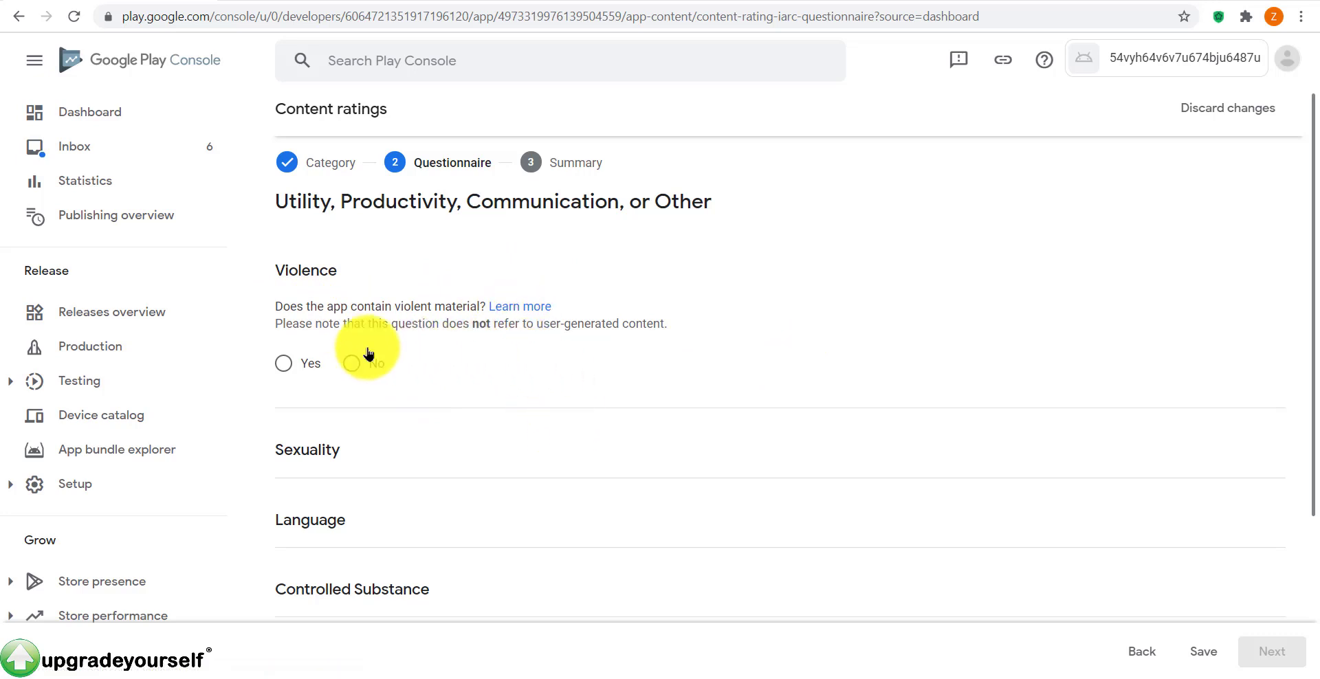
scroll(365, 353, up, 1)
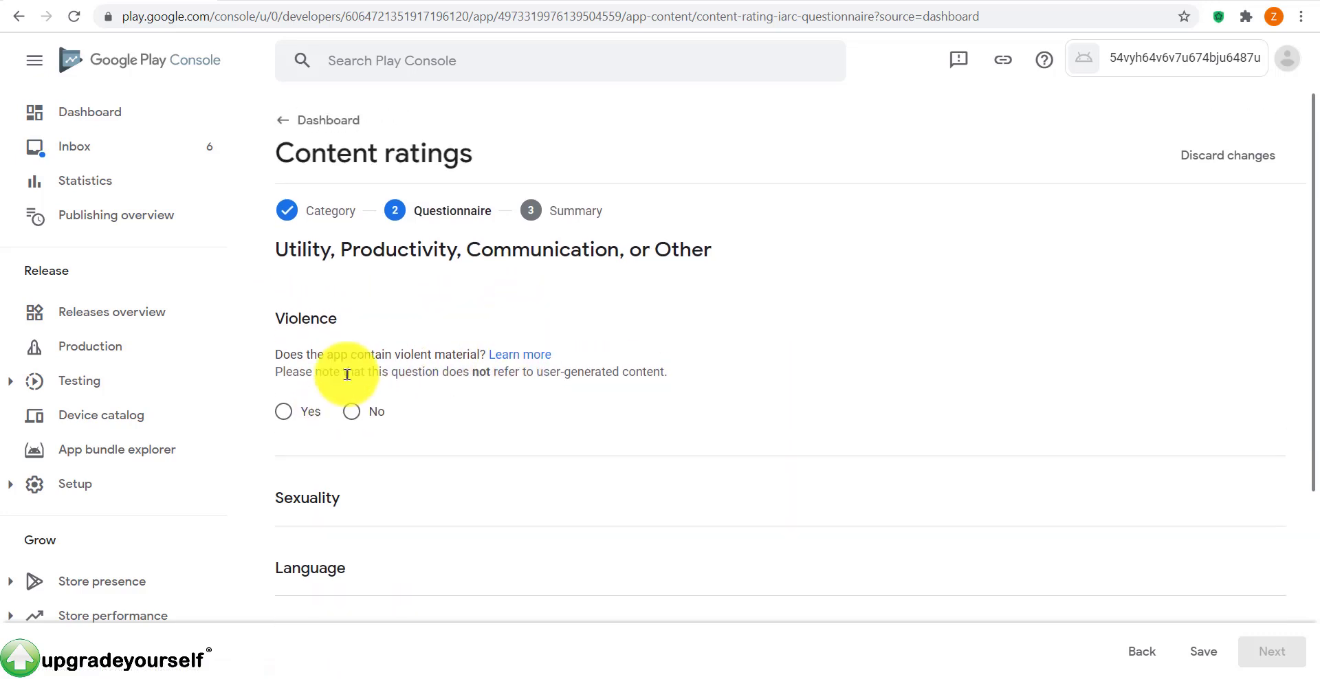
click(371, 415)
scroll(607, 418, down, 3)
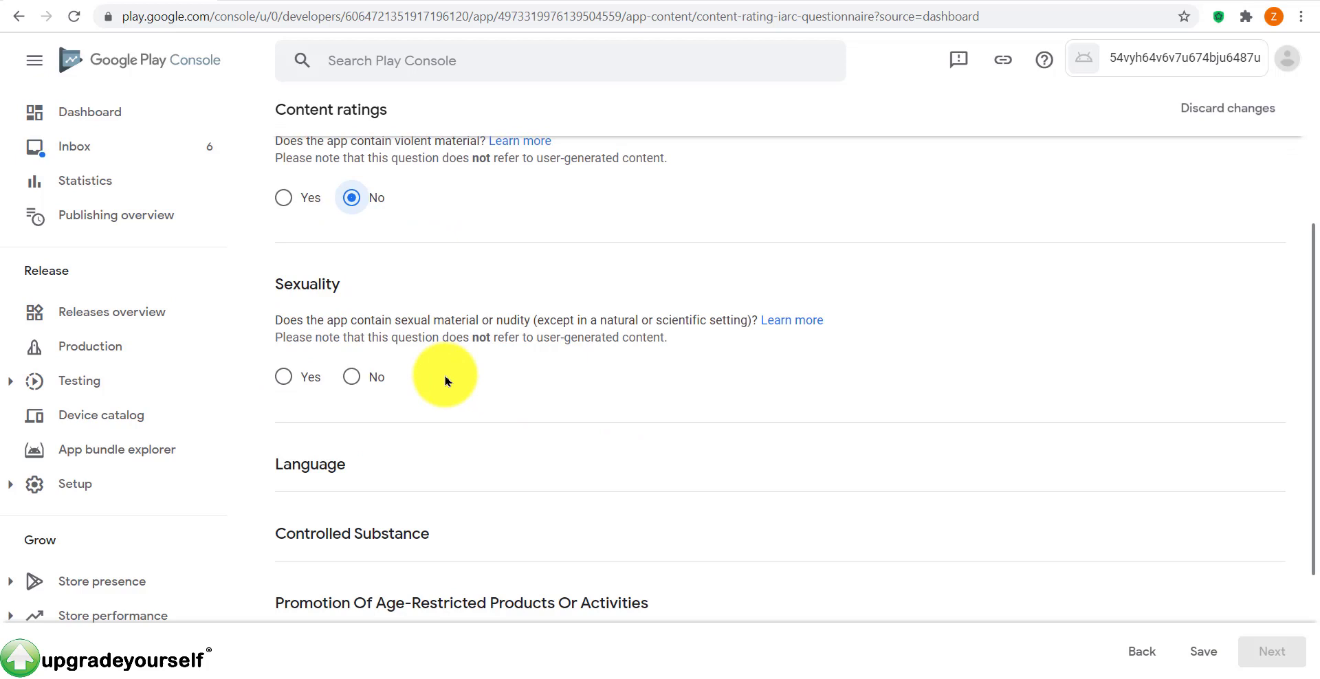
click(355, 379)
scroll(559, 399, down, 3)
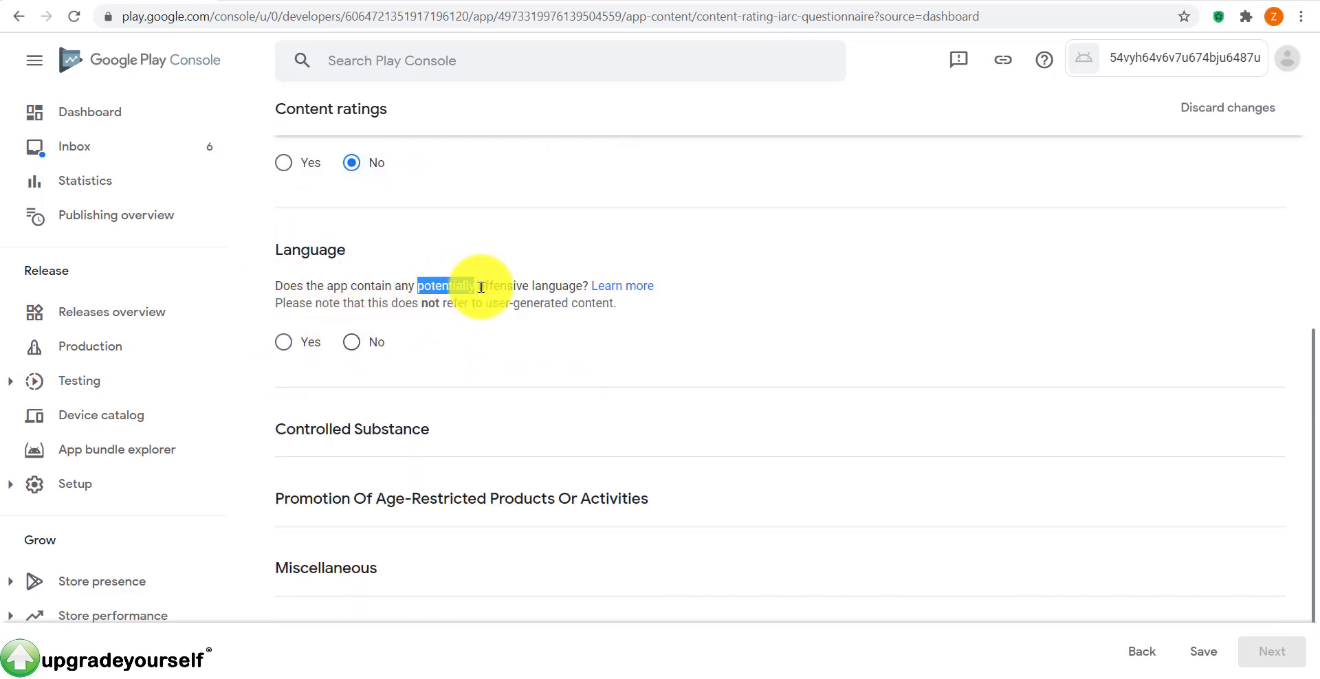
drag(481, 287, 582, 286)
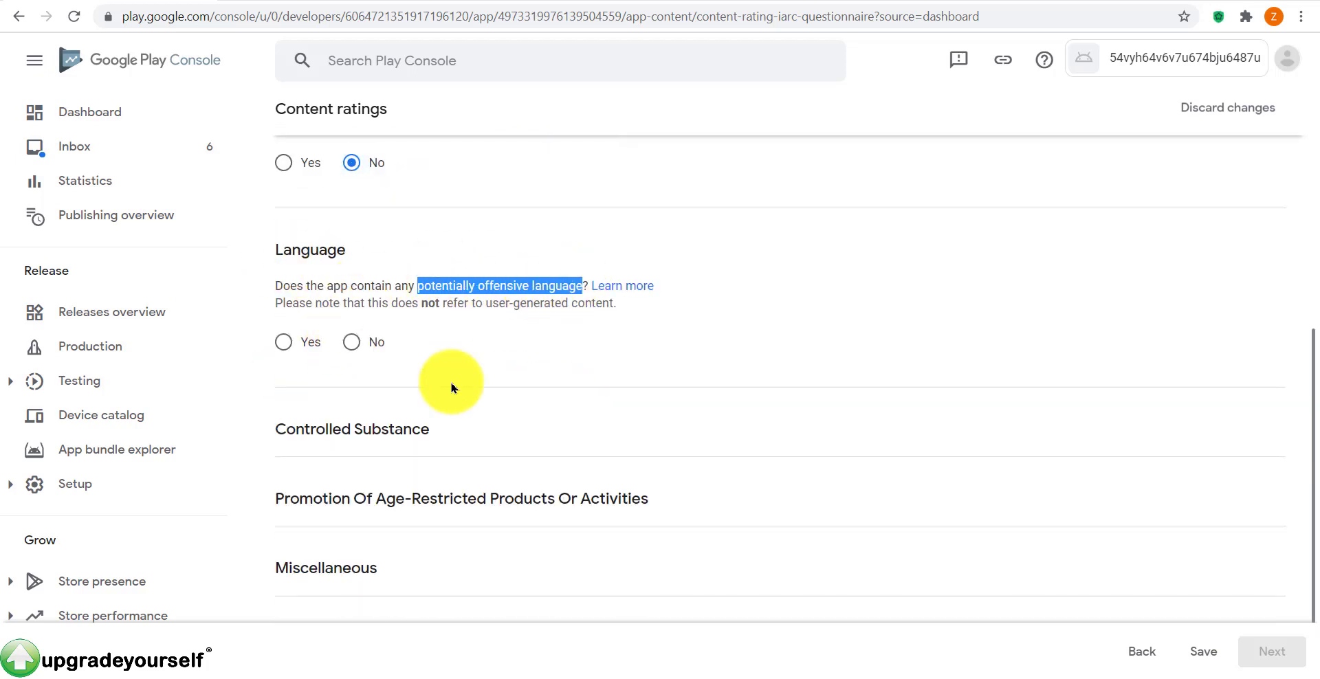
click(348, 347)
scroll(477, 378, down, 3)
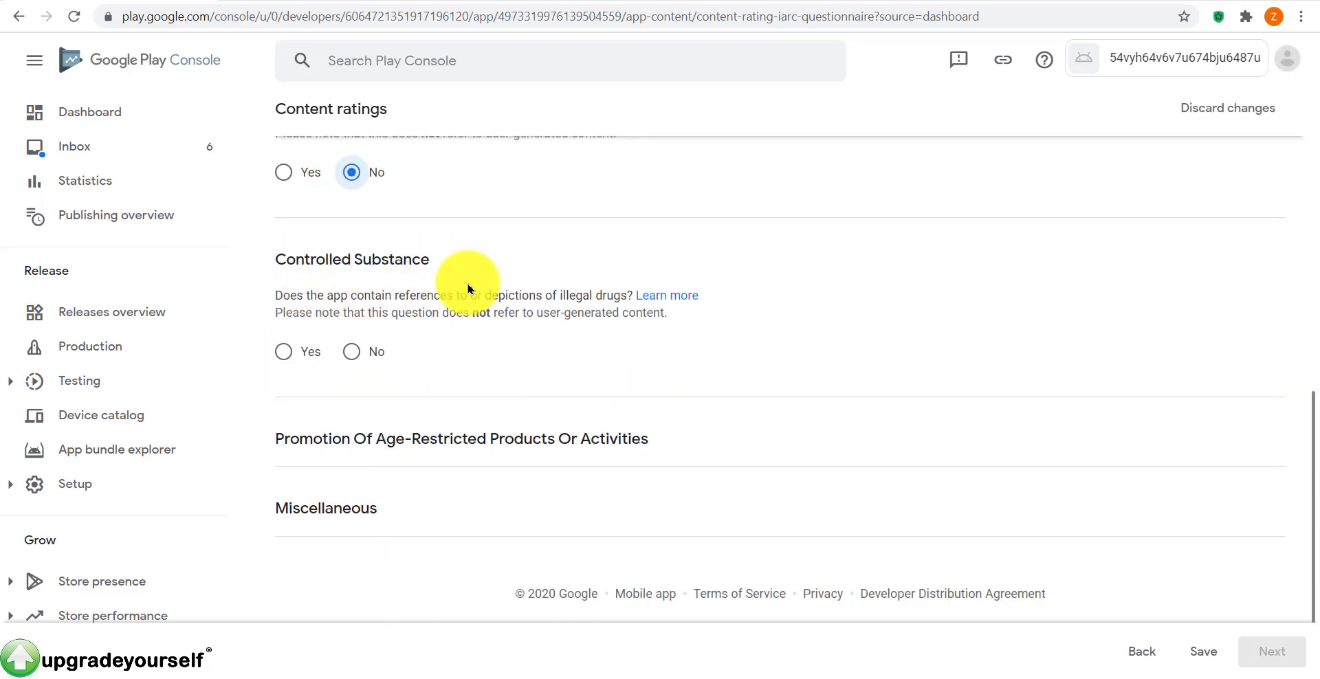
drag(610, 294, 280, 269)
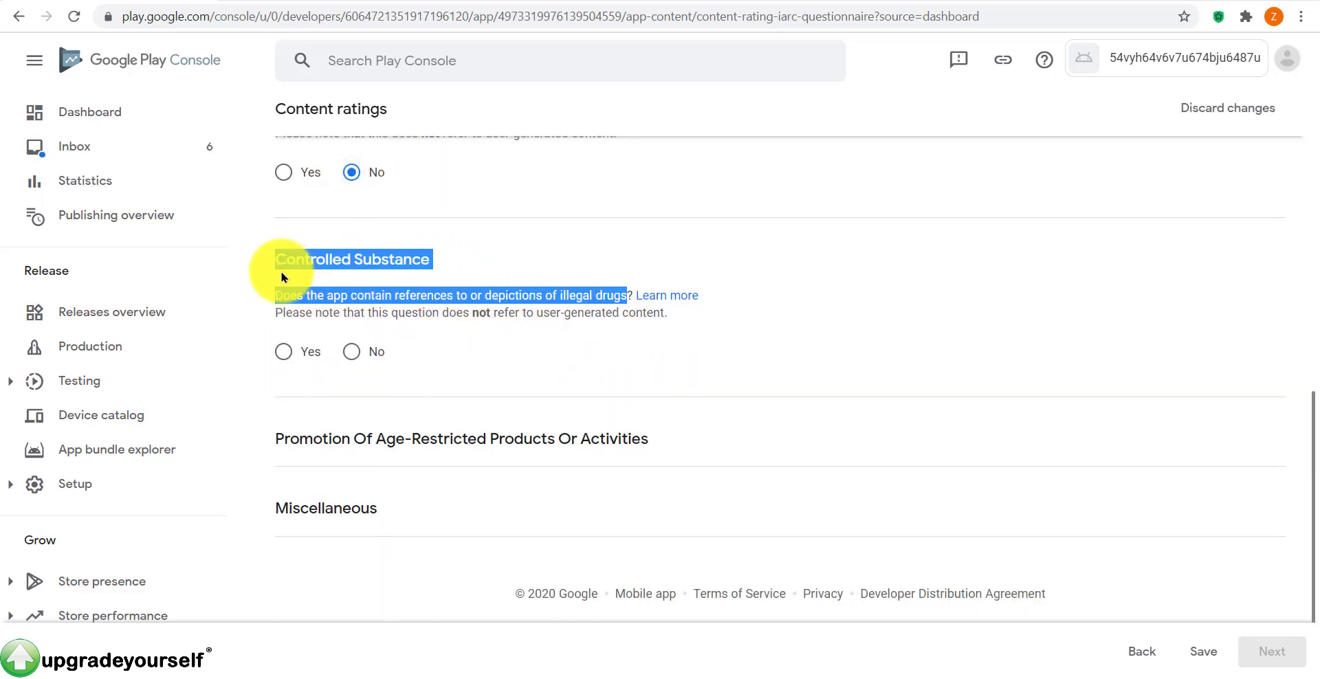
click(507, 269)
click(351, 351)
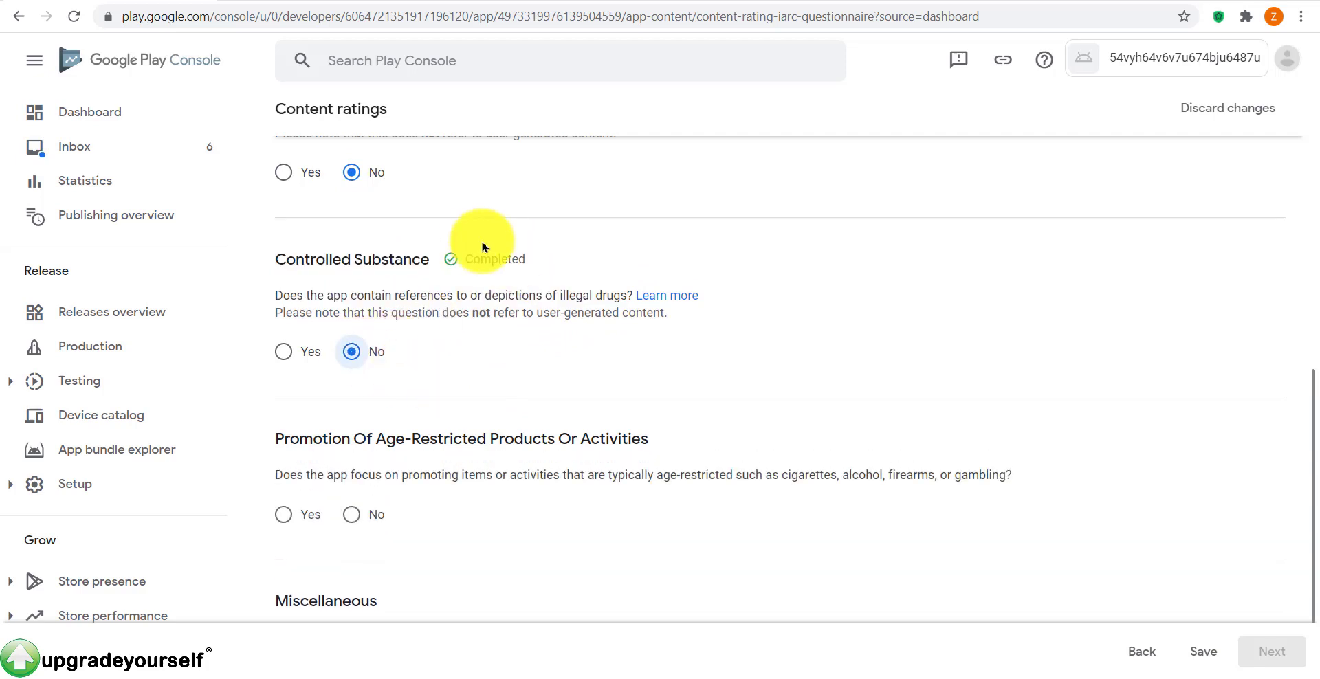
scroll(481, 254, down, 2)
click(351, 422)
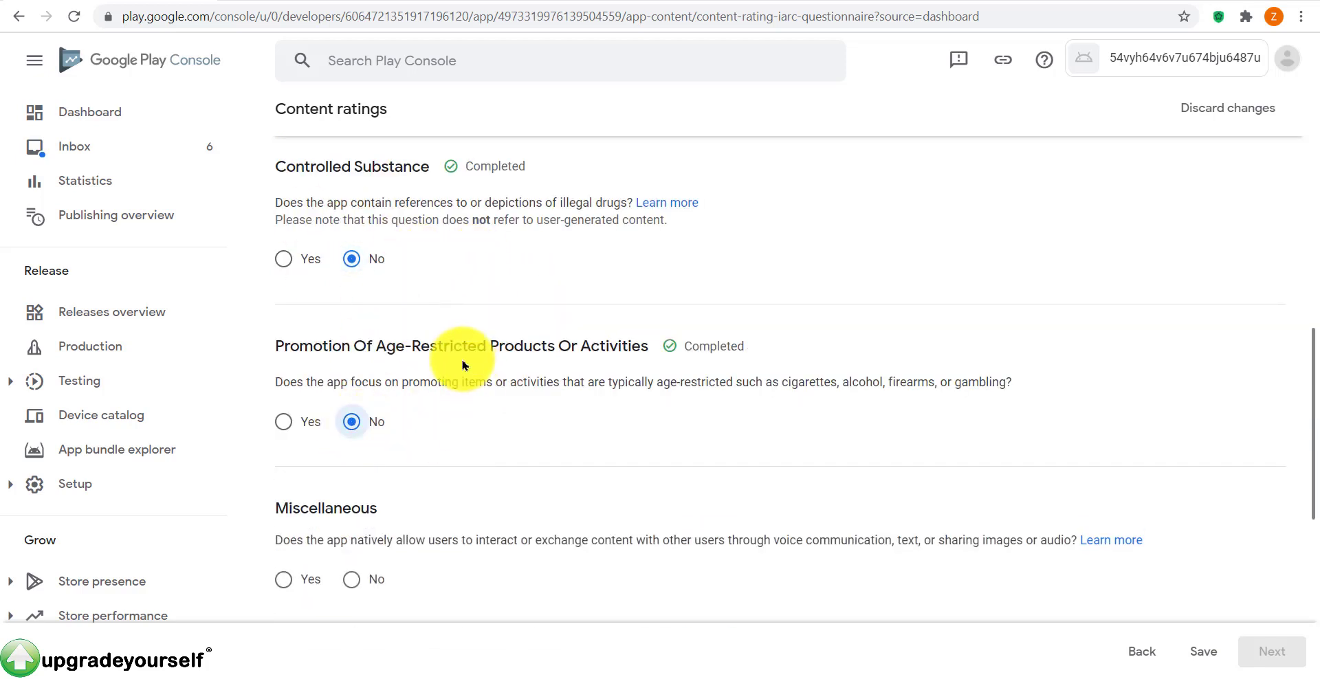
Step: Answer No to the Miscellaneous questions: user interaction, location sharing, Nazi symbols, digital purchases, web browser
scroll(463, 399, down, 2)
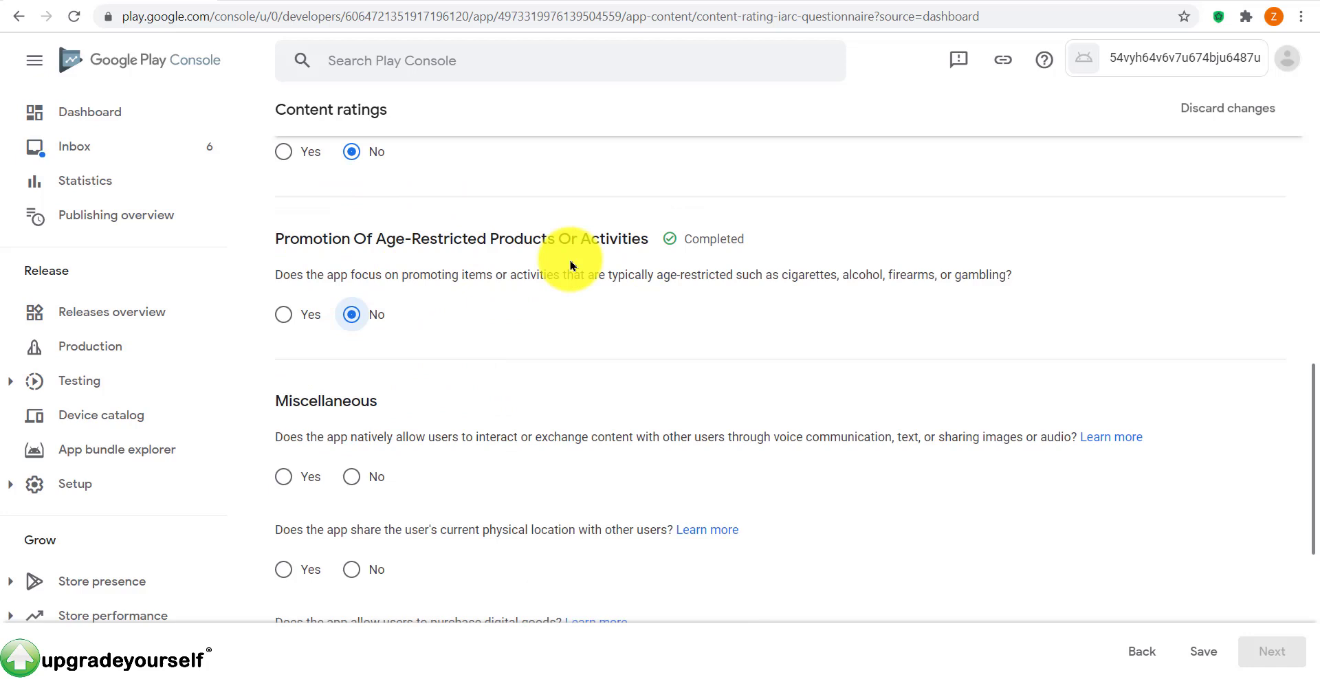
scroll(608, 268, down, 2)
scroll(378, 244, up, 2)
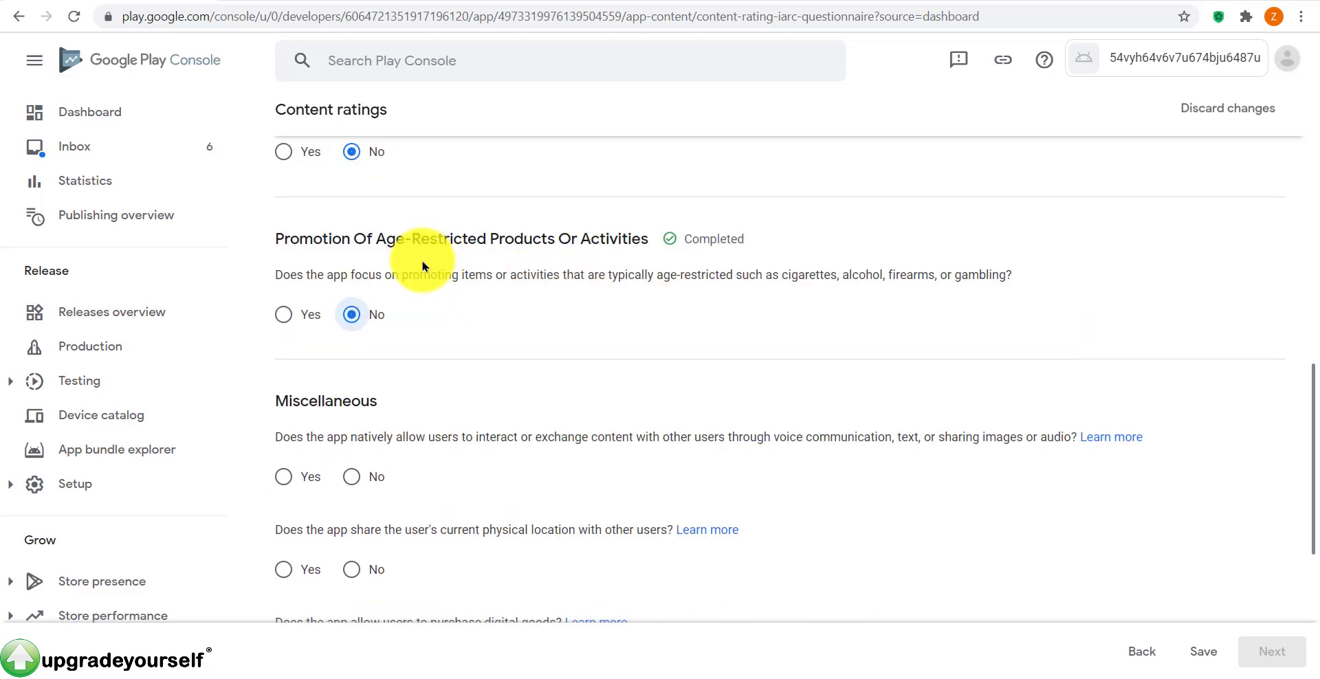
scroll(456, 362, down, 2)
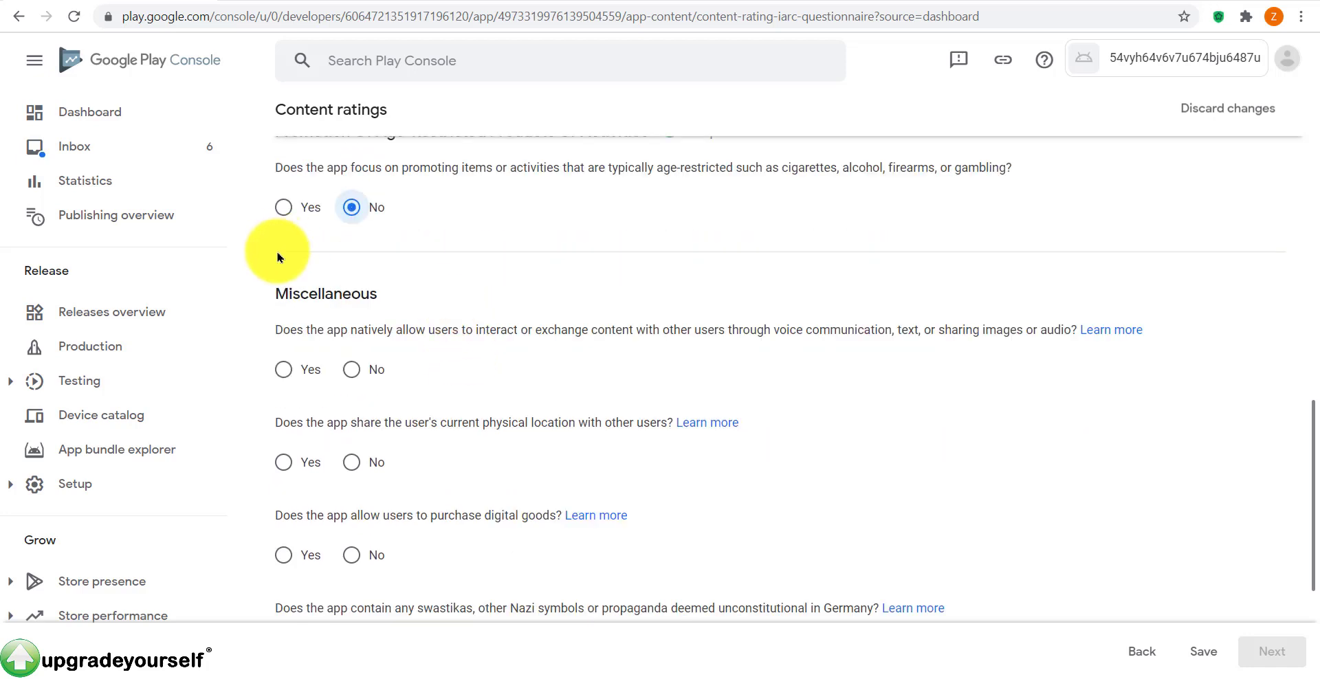
click(353, 372)
click(349, 464)
scroll(510, 451, down, 4)
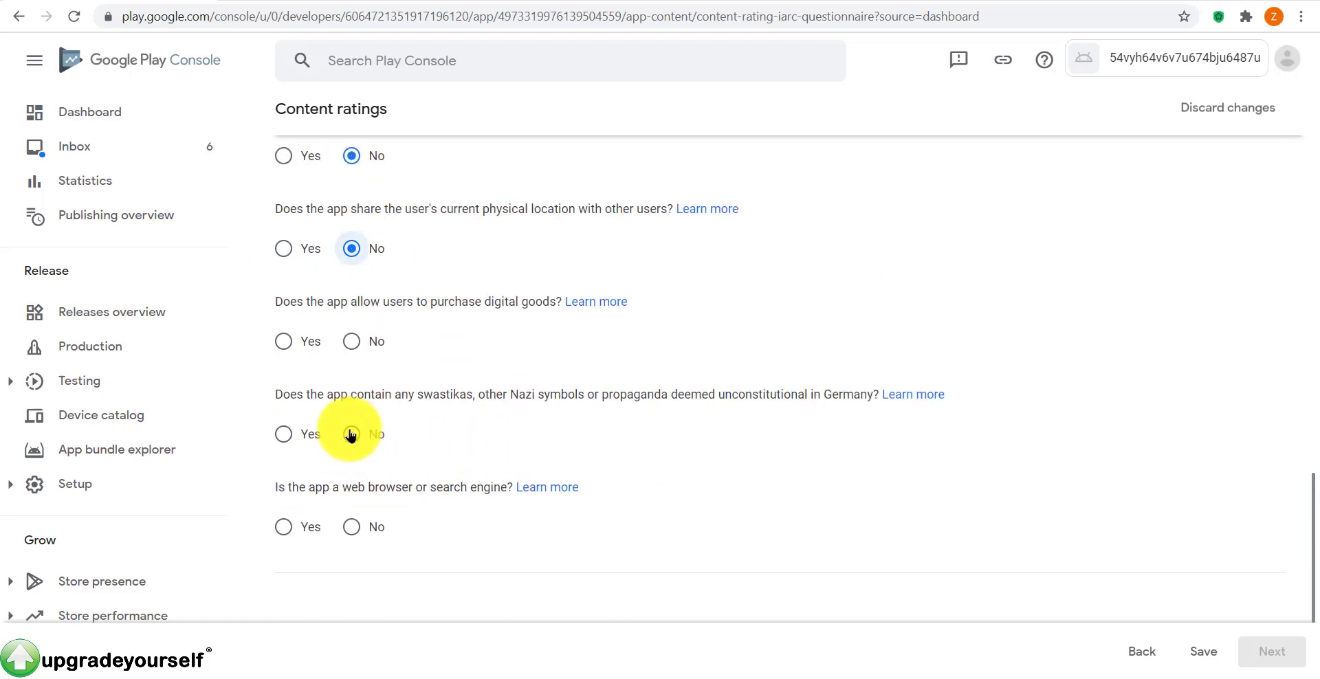
click(350, 434)
click(351, 342)
click(351, 527)
scroll(799, 457, down, 1)
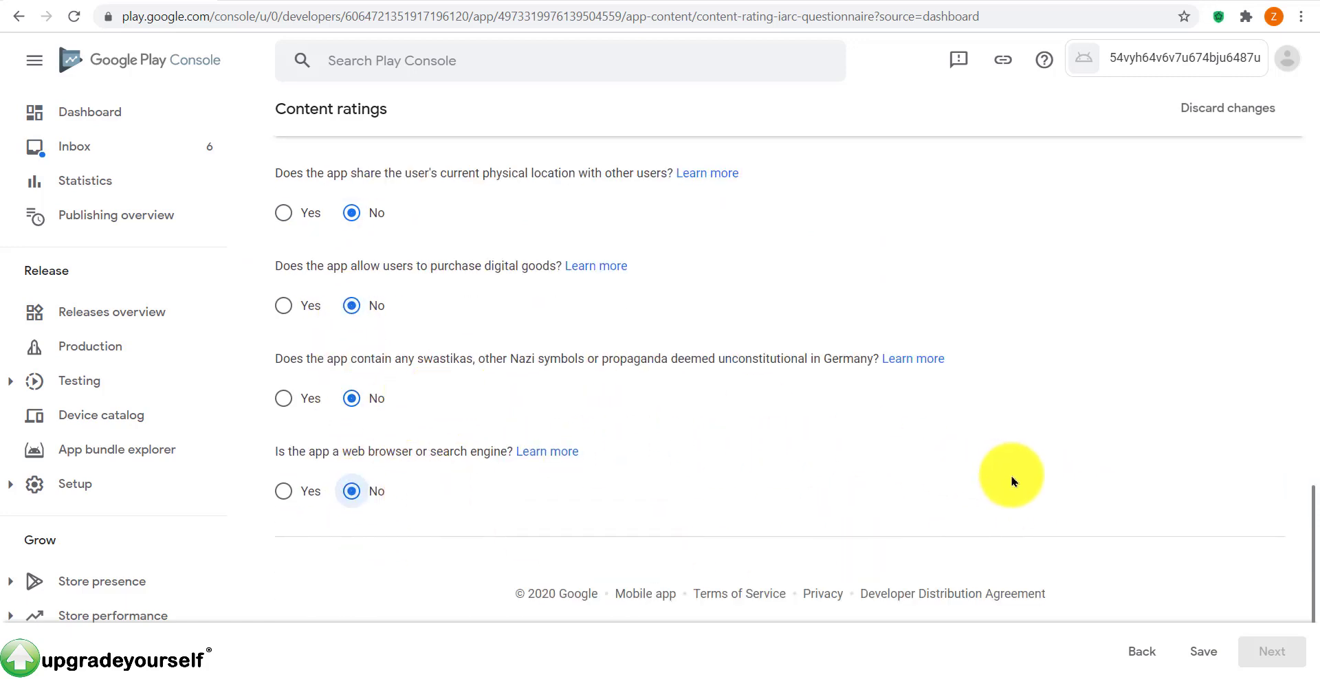
Step: Save the questionnaire answers and submit them to receive the IARC age ratings
scroll(1011, 480, up, 10)
scroll(1004, 453, up, 7)
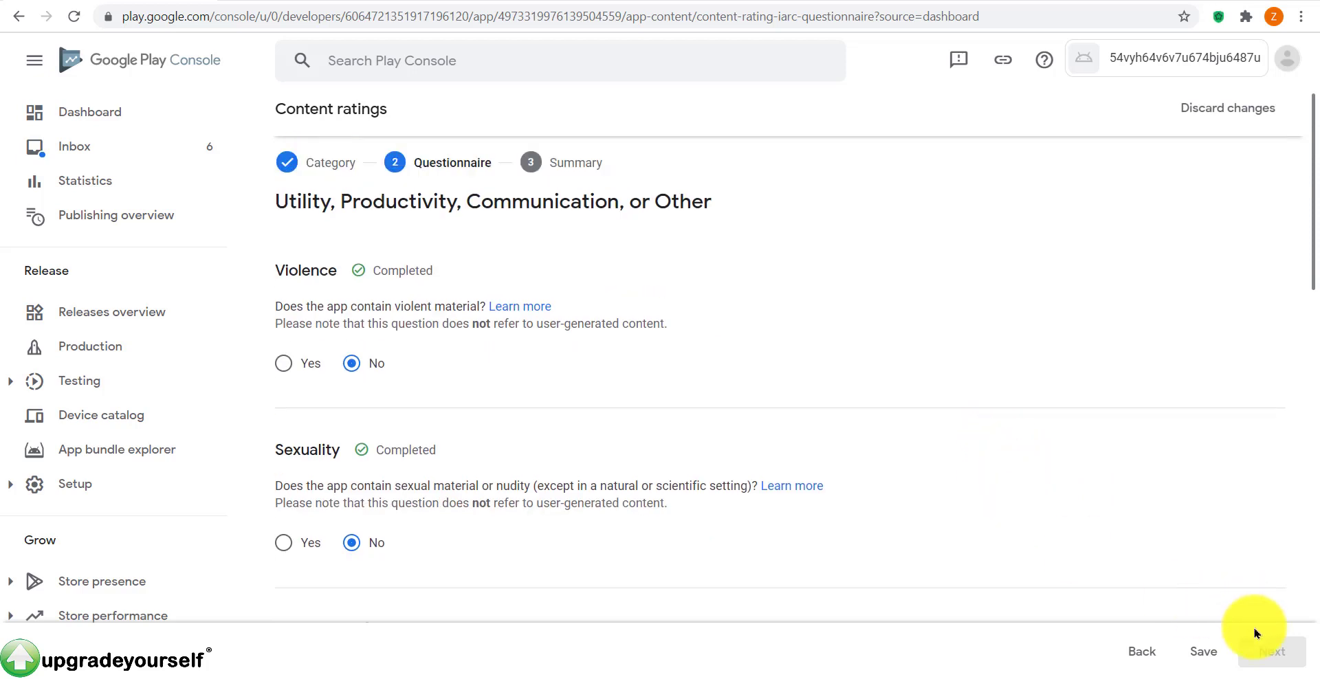
click(1205, 651)
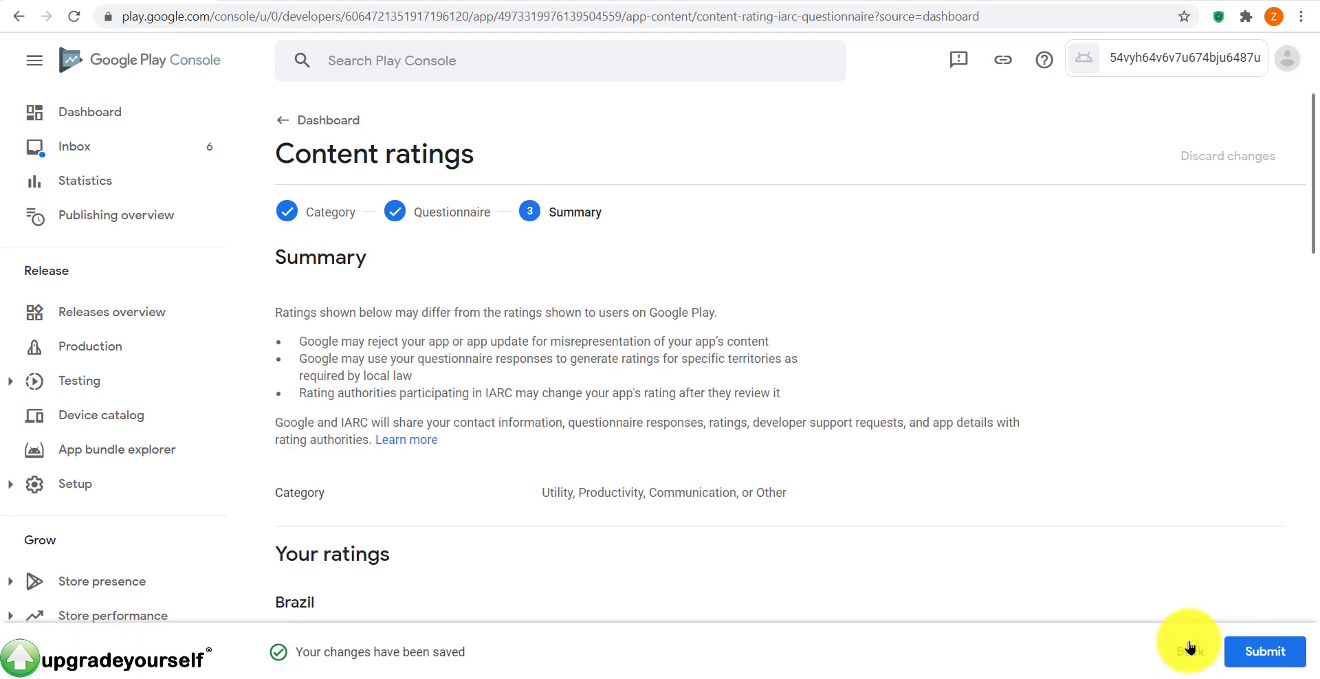
click(1230, 655)
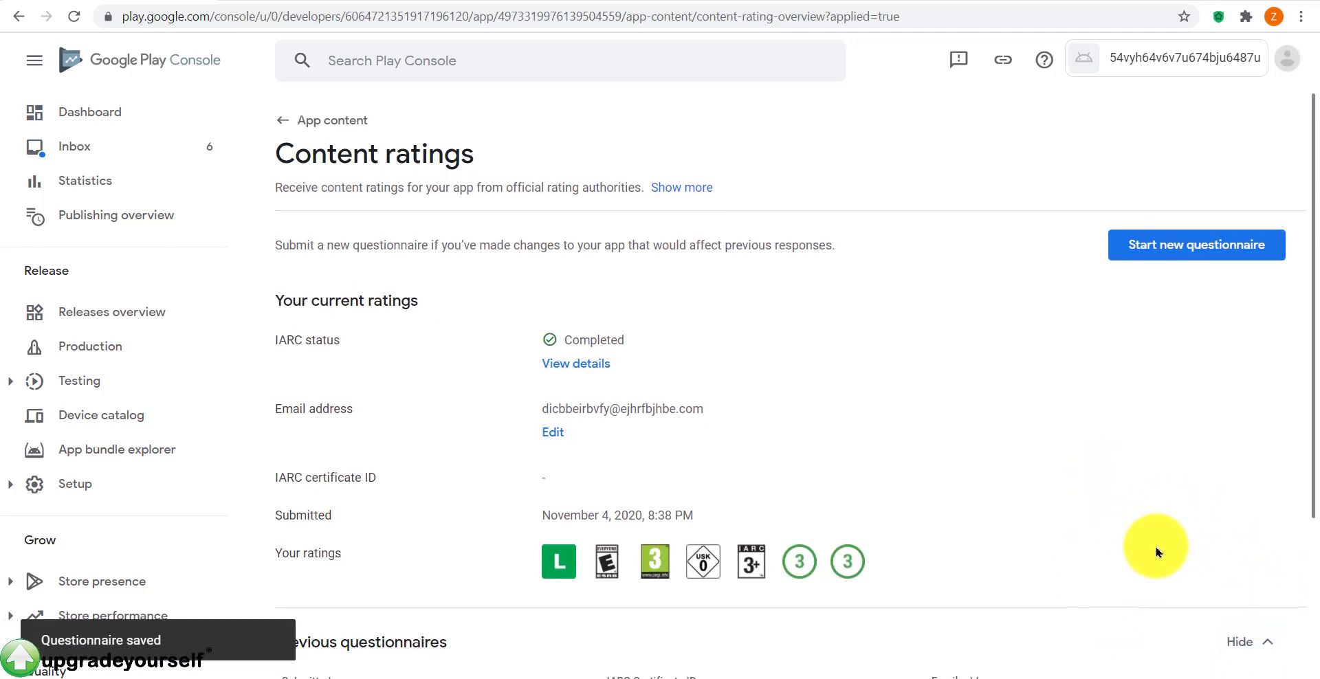
scroll(1162, 556, down, 3)
scroll(1158, 551, up, 3)
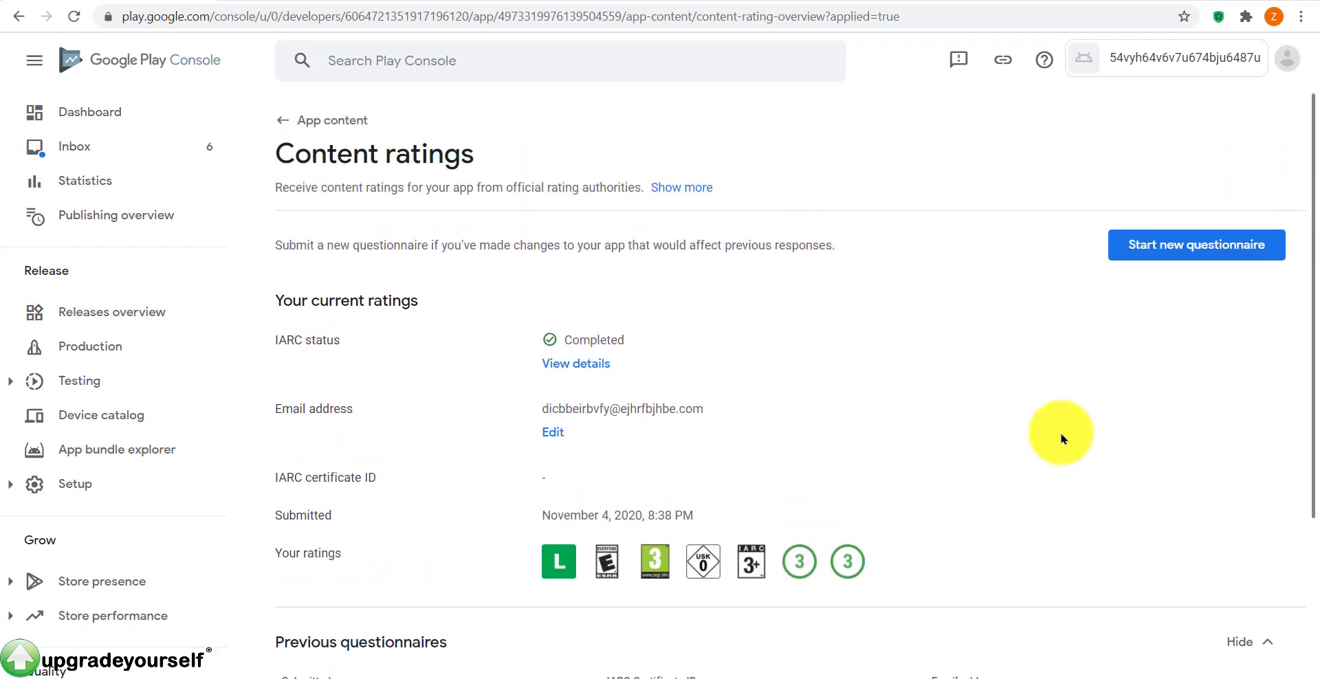
scroll(1040, 503, down, 2)
scroll(633, 210, up, 2)
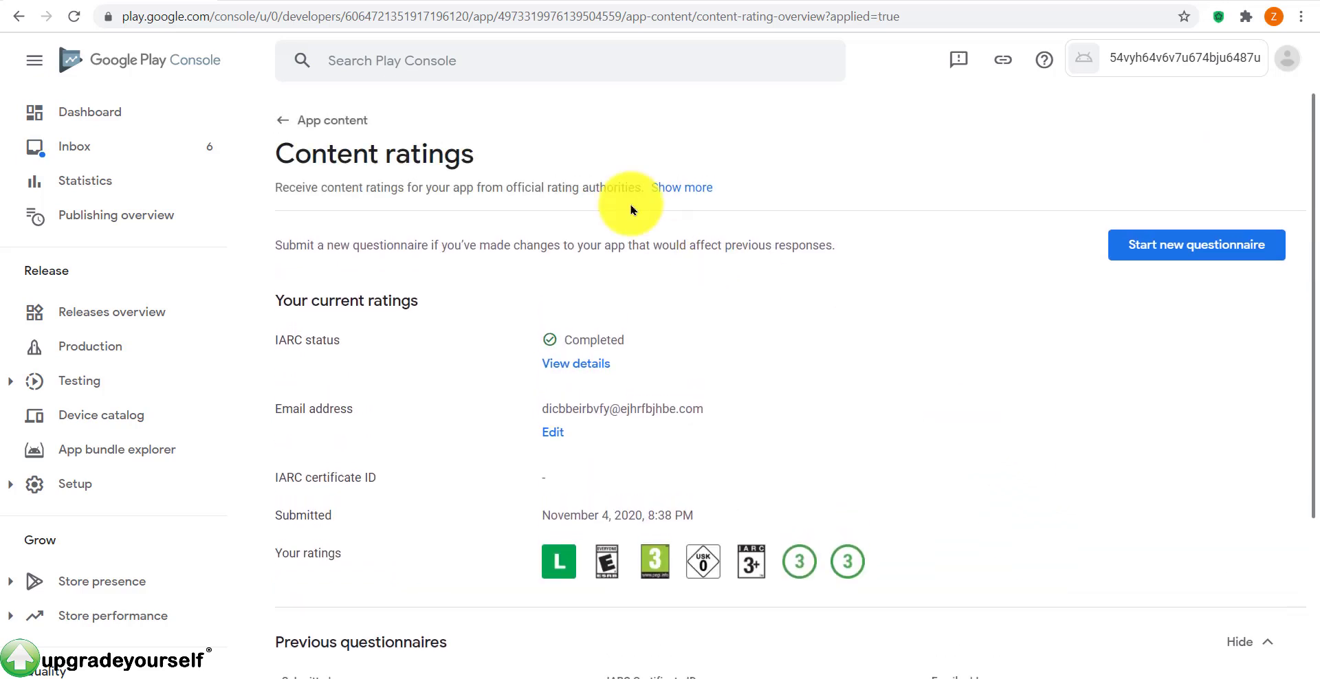
Step: Go back to the app content summary and open the Privacy Policy page
click(316, 120)
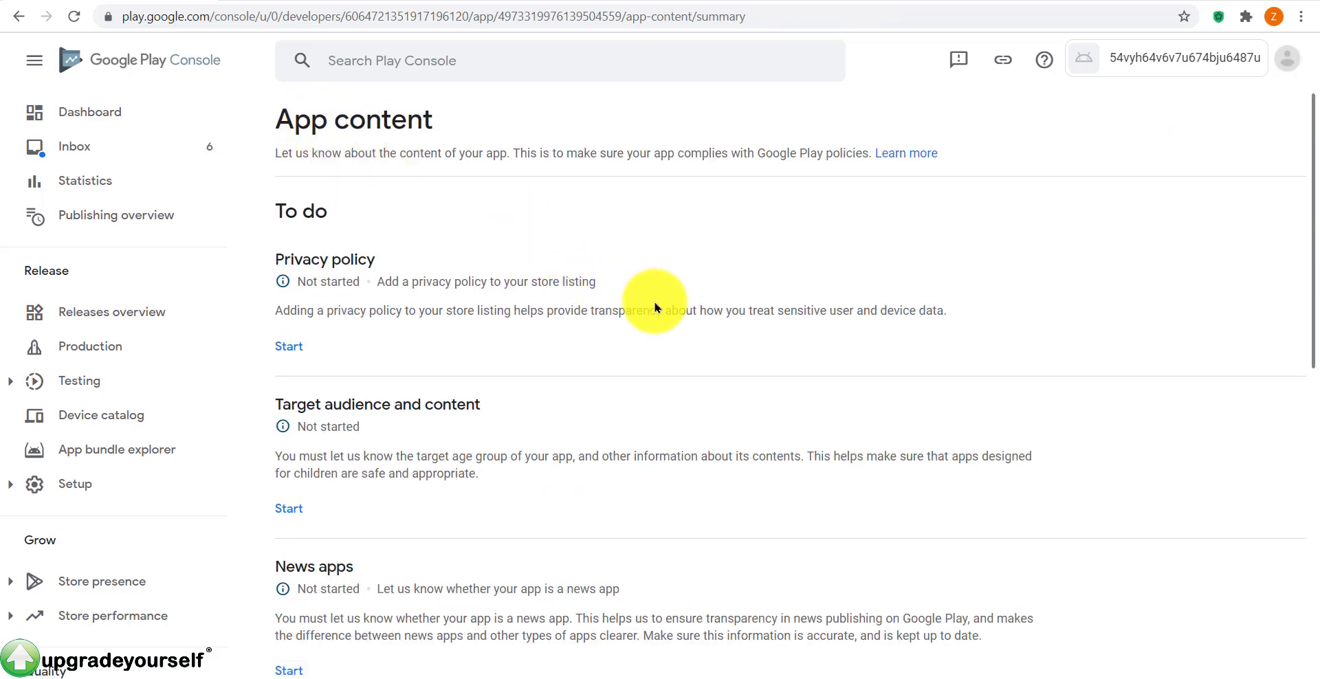
click(288, 351)
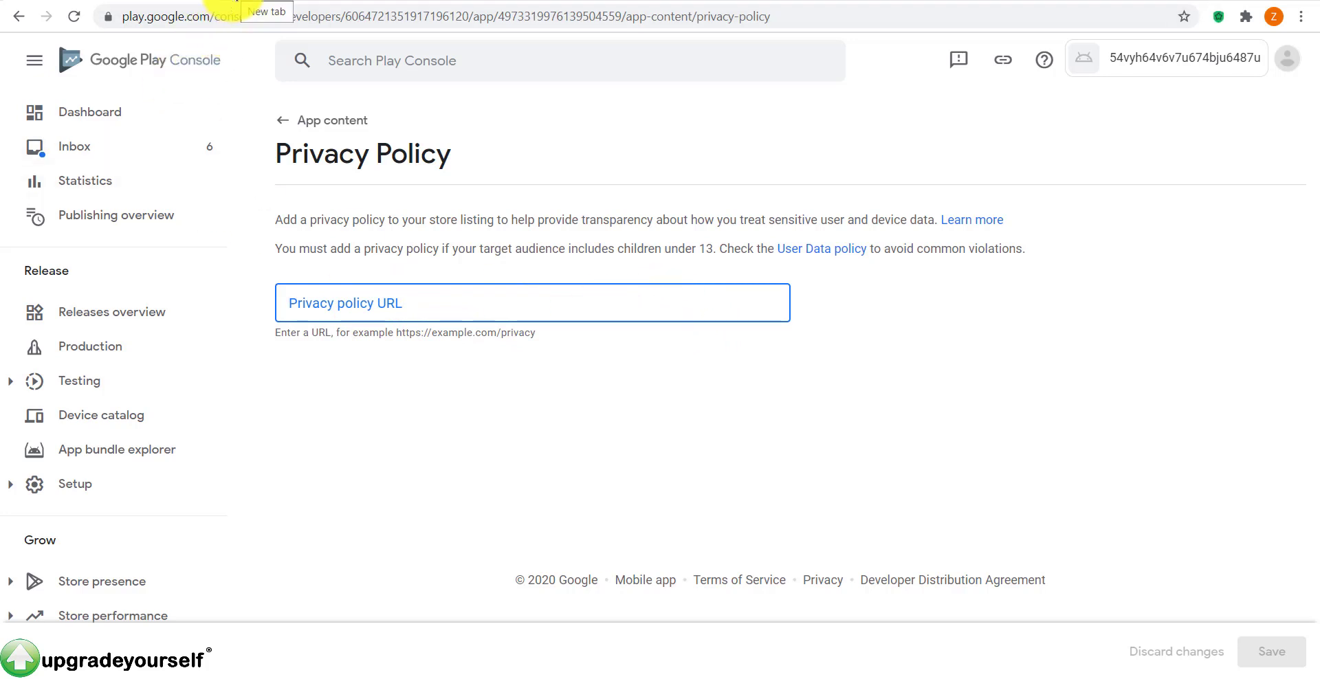
Step: Search 'privacy policy generator' in a new tab and open the Cookiebot result
click(235, 1)
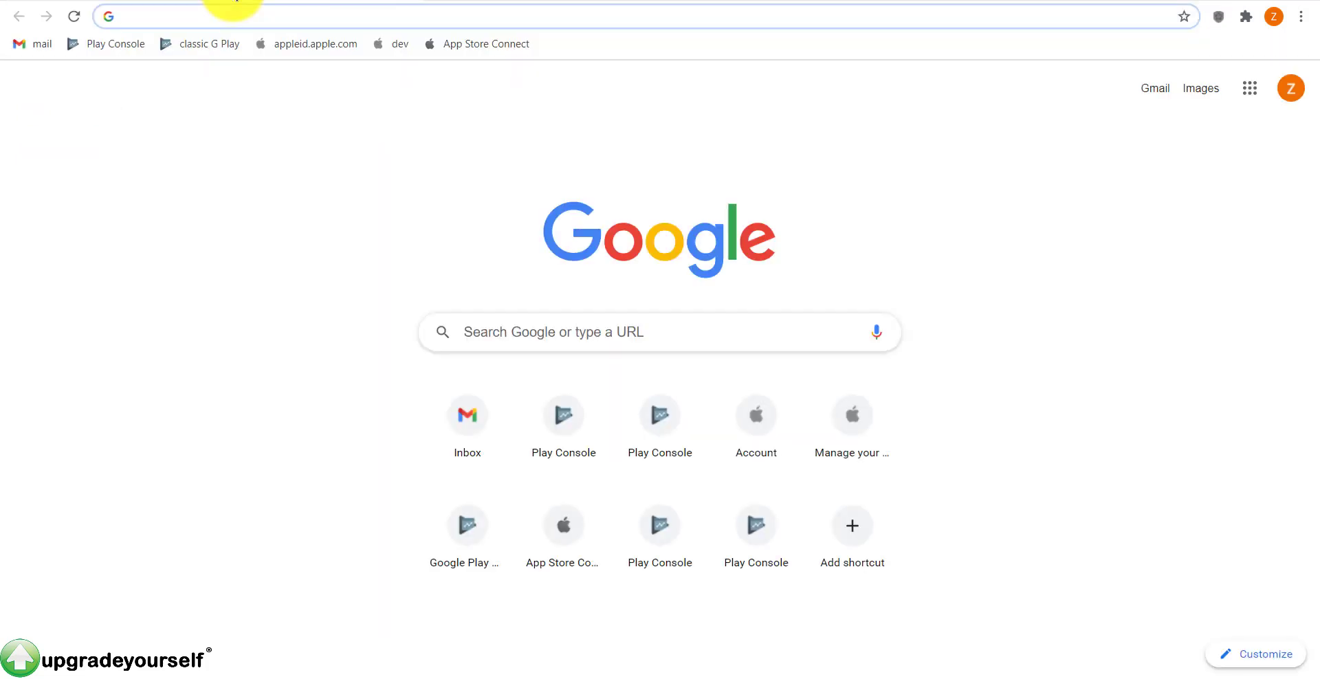
text(priva)
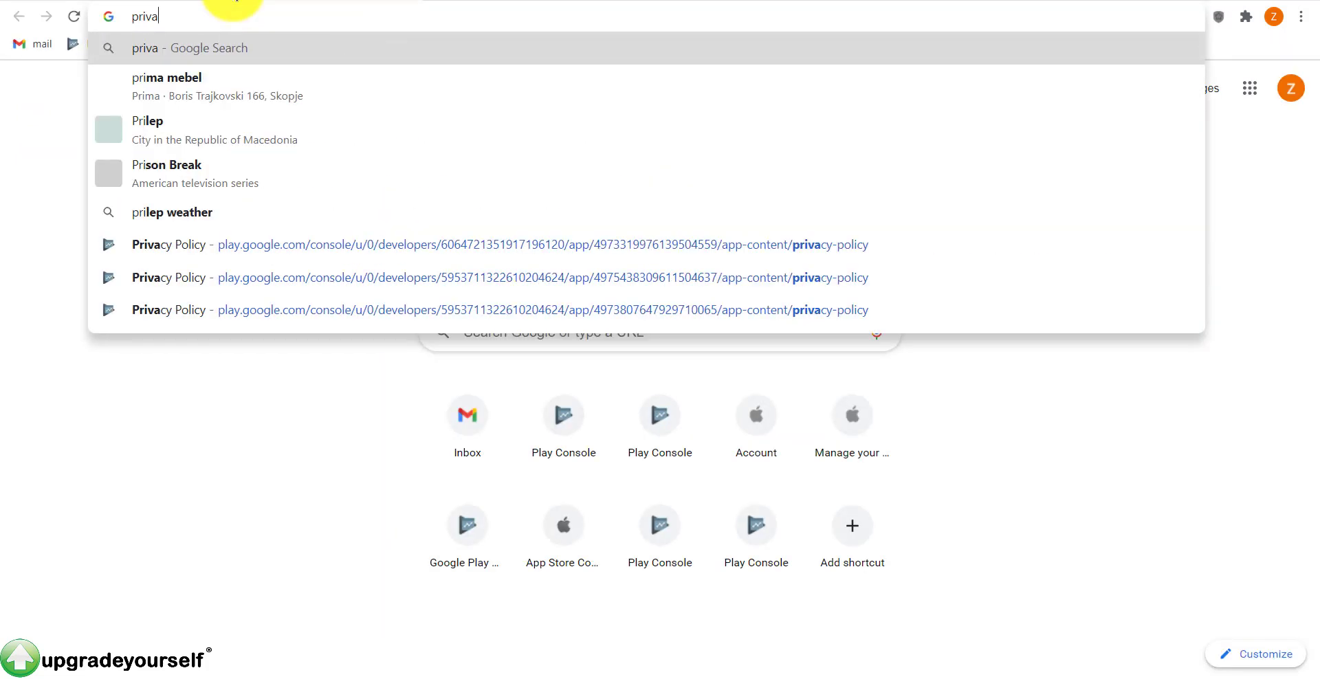
text(cy policy generator)
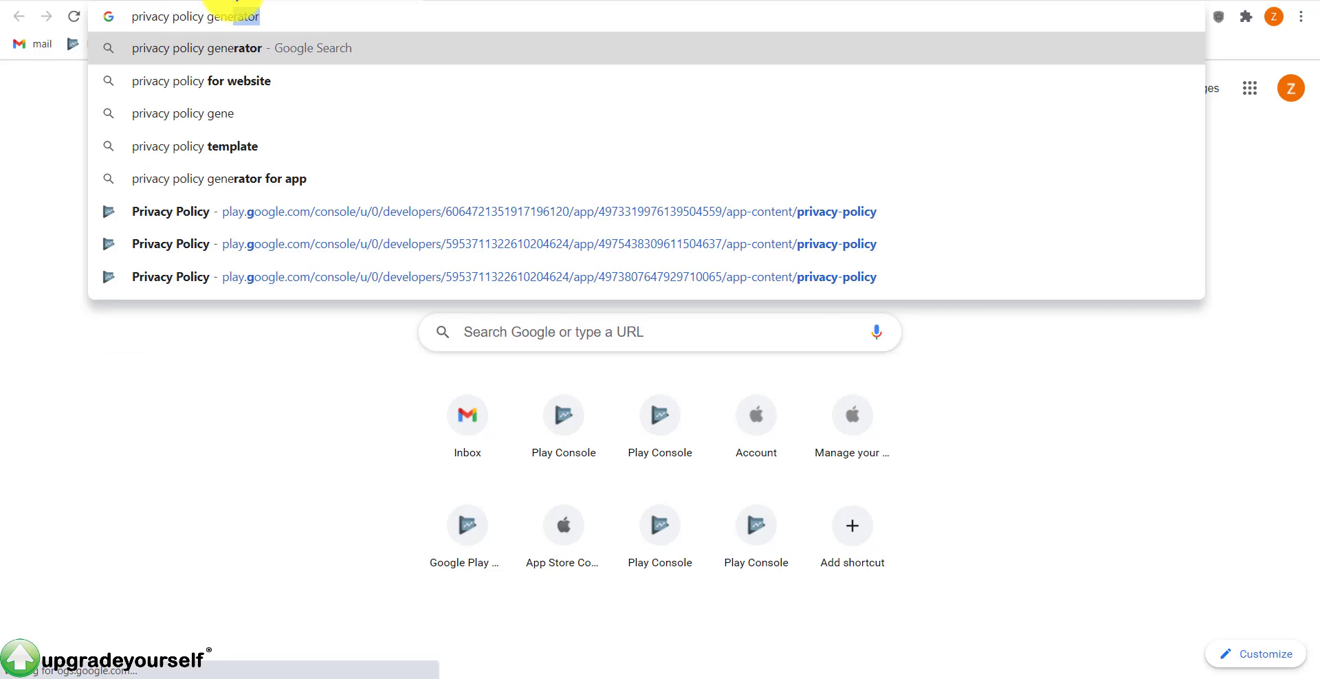
key(Return)
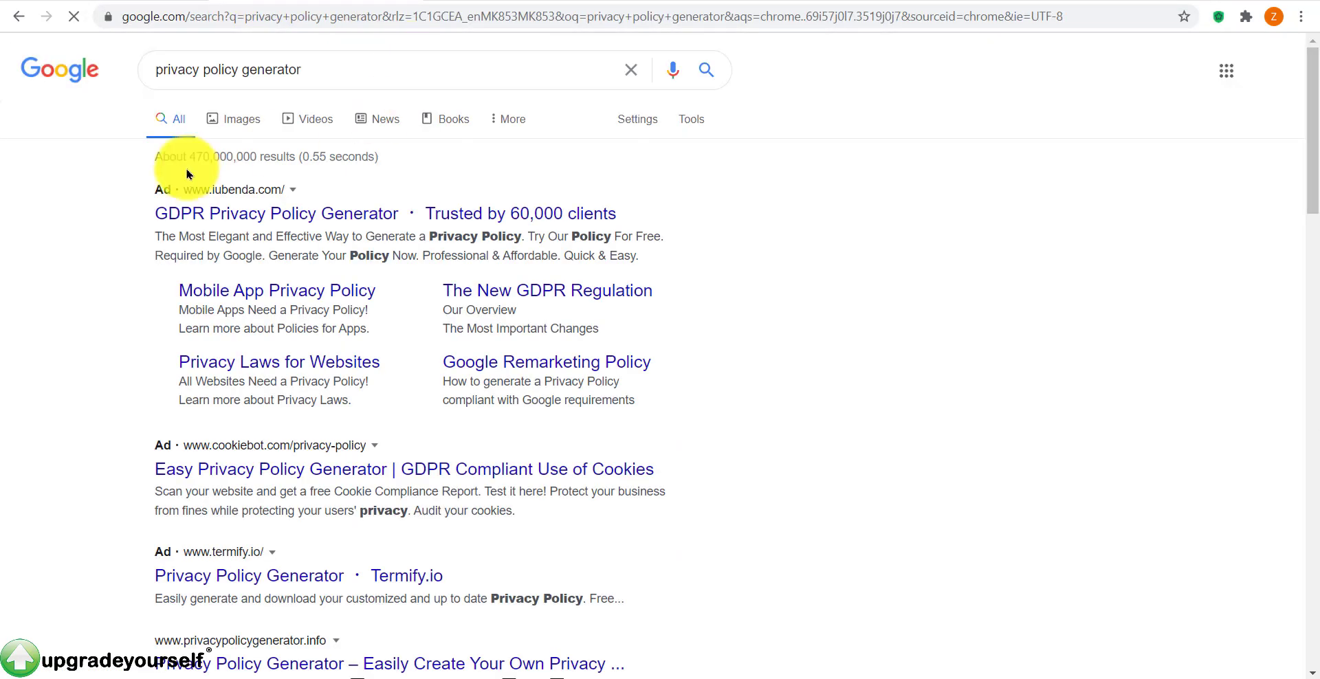
scroll(396, 224, down, 4)
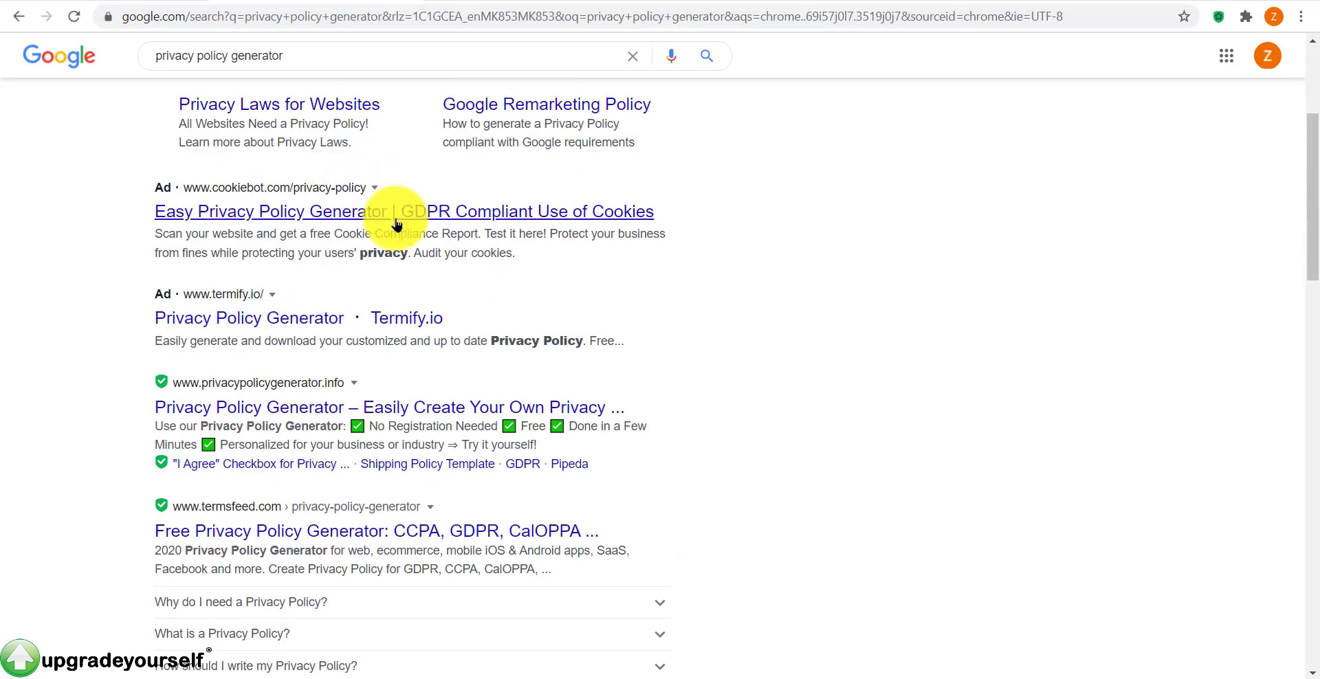
click(481, 217)
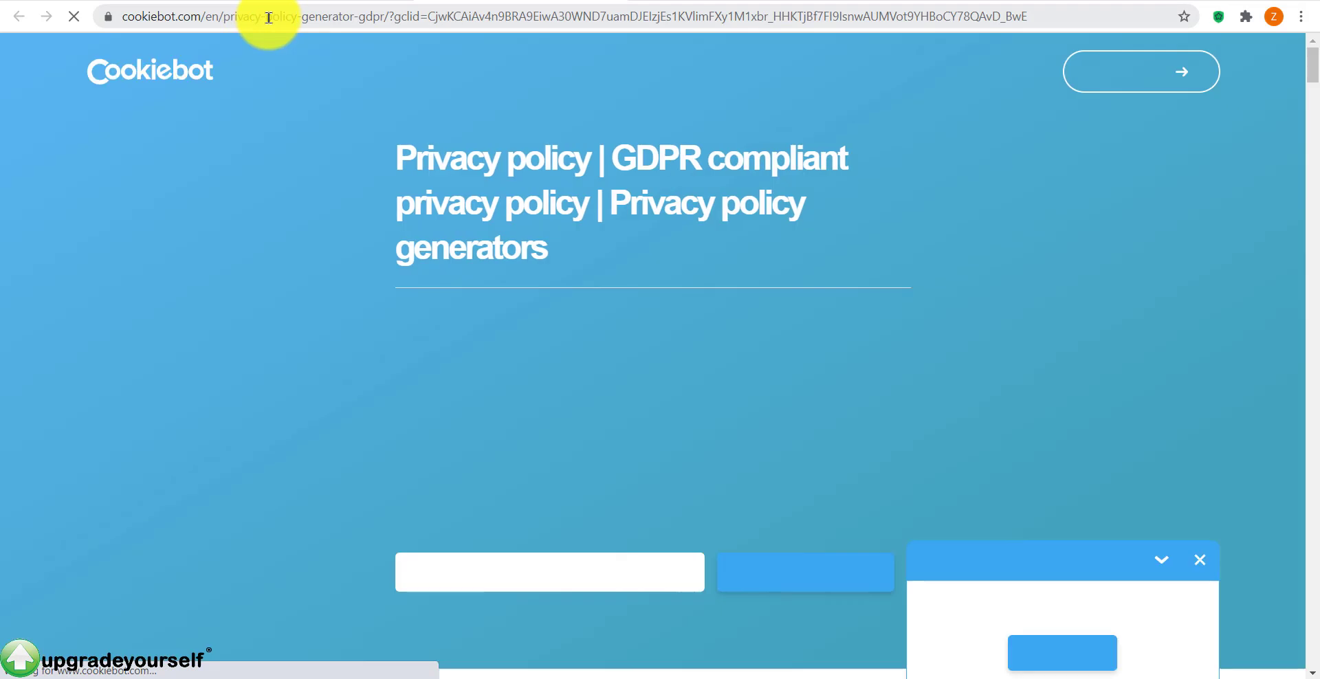
Step: Copy the Cookiebot page address and paste it into the Privacy policy URL field
click(550, 15)
key(ctrl+c)
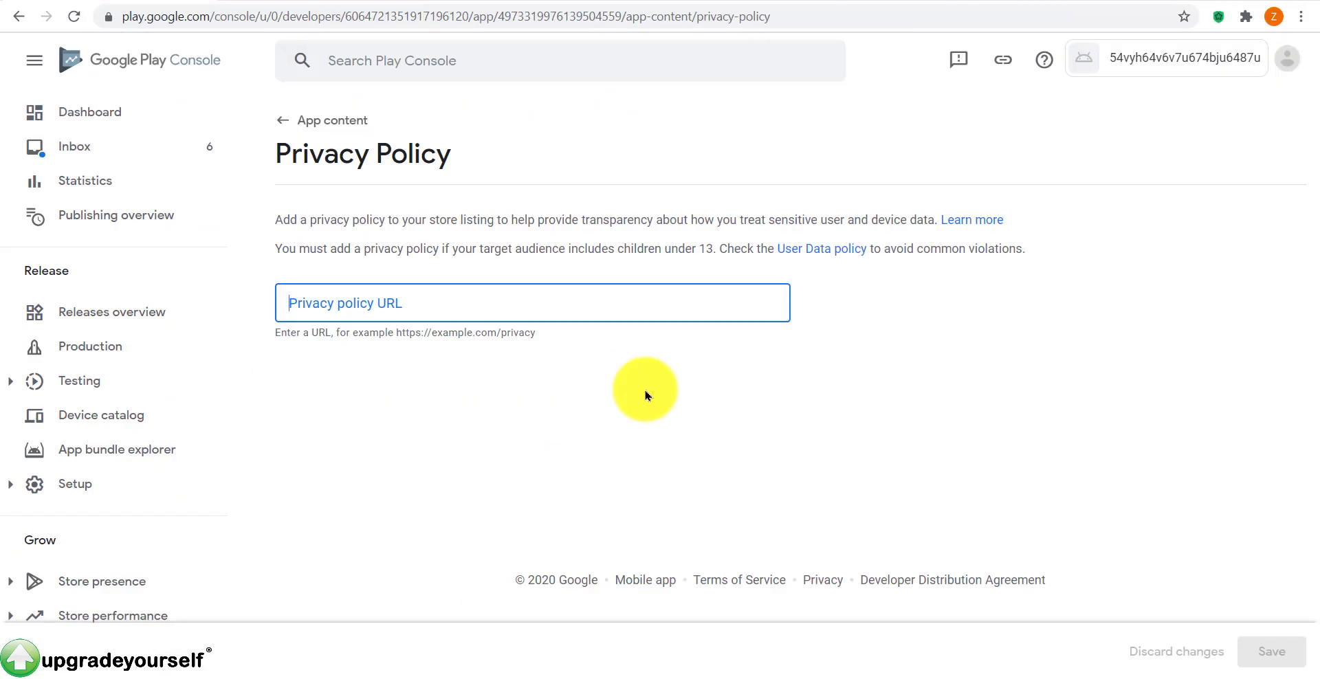
click(539, 305)
key(ctrl+v)
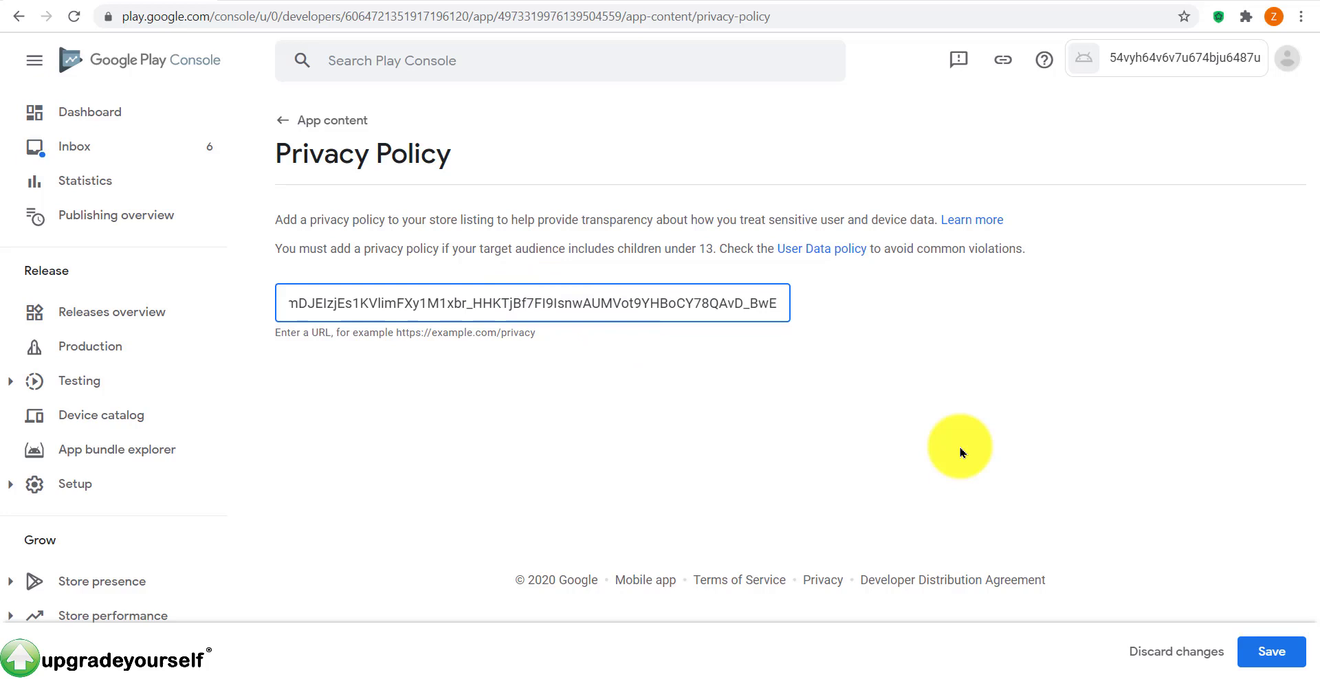
Step: Save the Cookiebot privacy policy URL, check the saved link, and go back to App content
click(1296, 660)
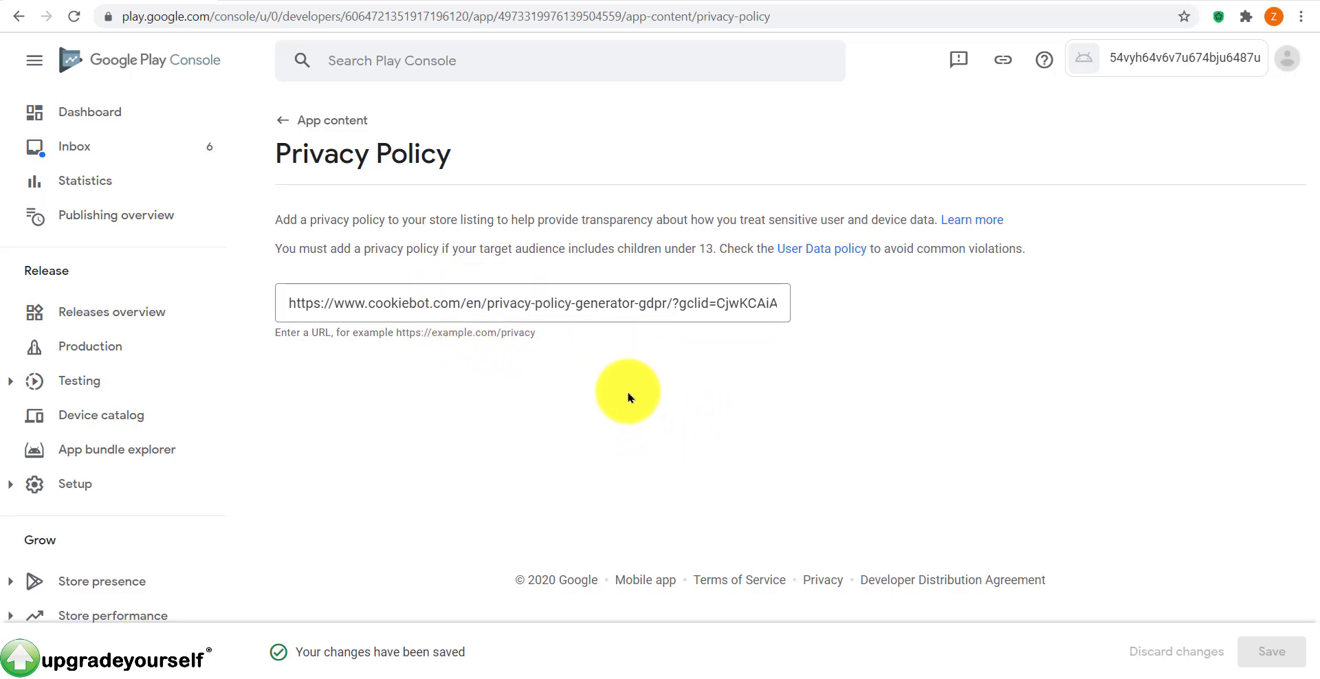
drag(297, 298, 398, 426)
click(353, 348)
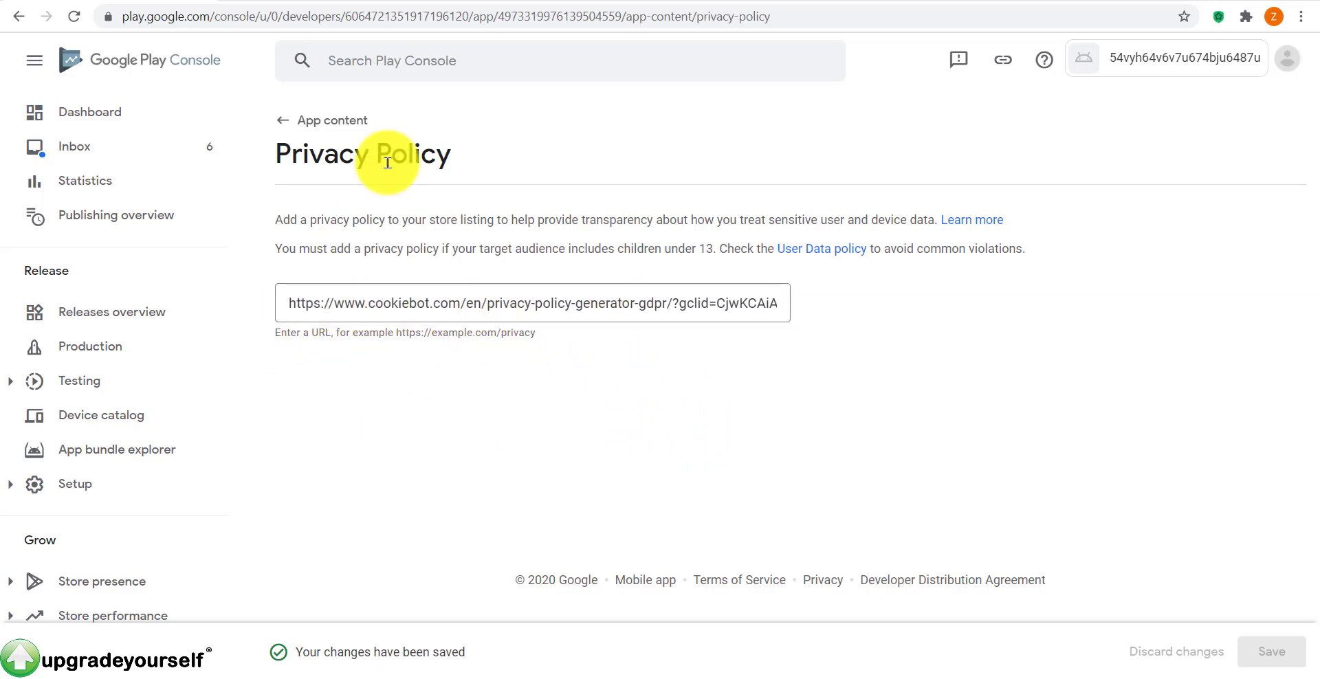
triple_click(306, 303)
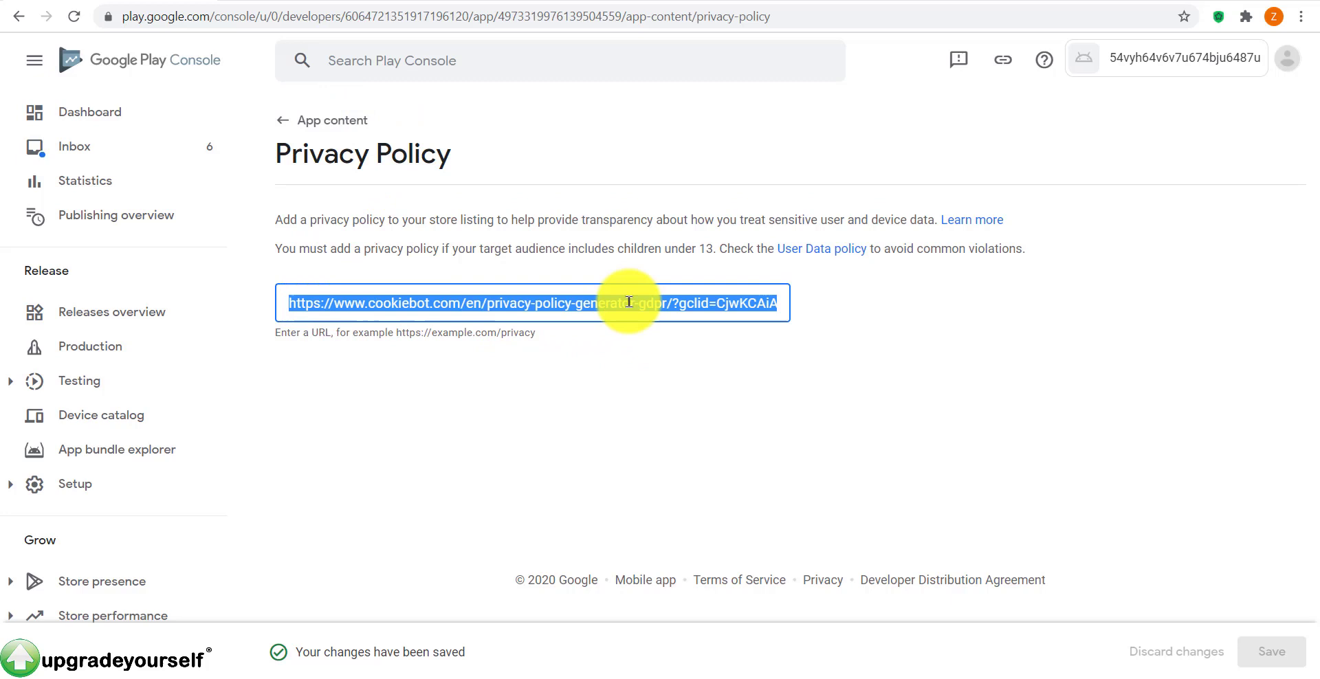
click(287, 302)
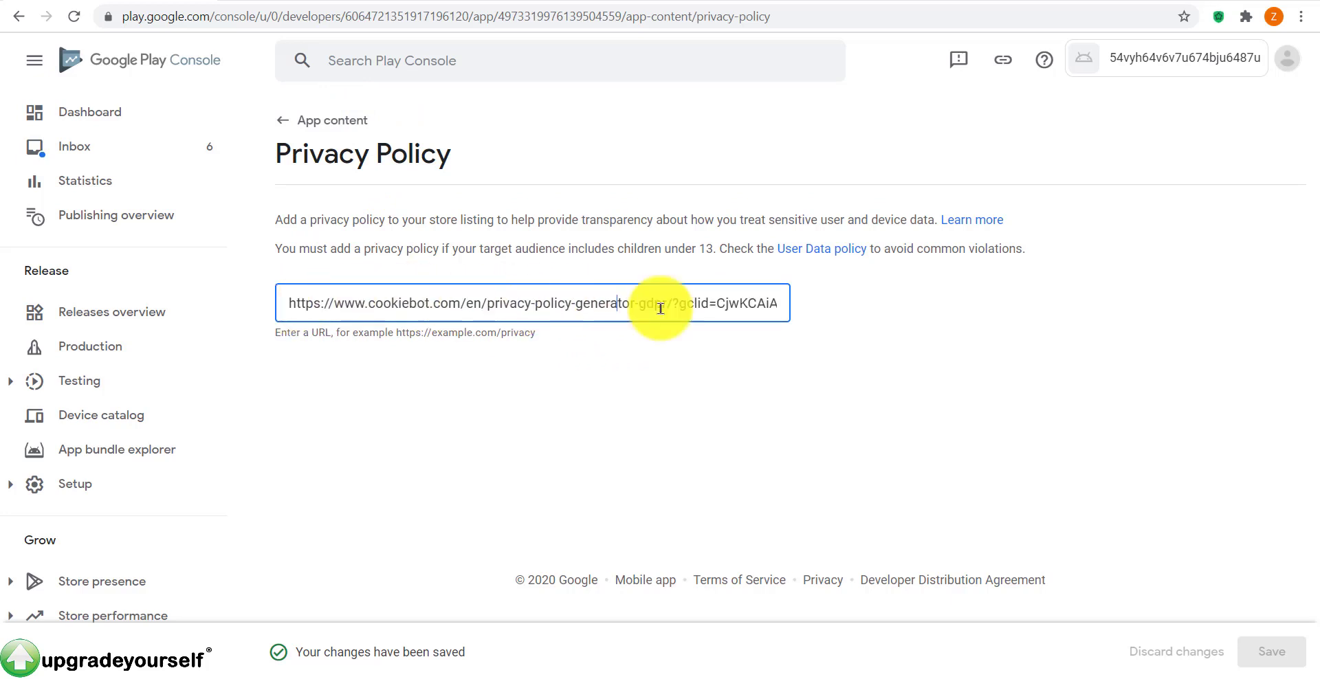
click(332, 126)
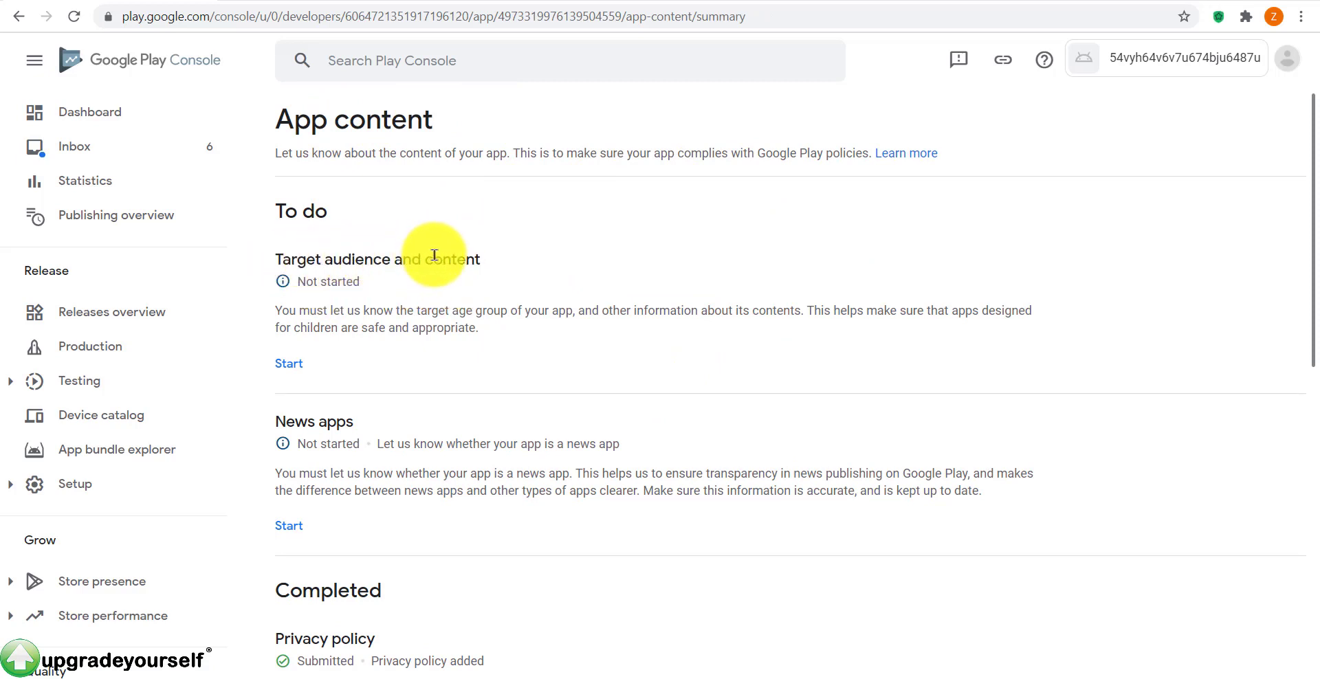
Step: Start the target audience questionnaire and select age groups 16-17 and 18 and over
click(289, 363)
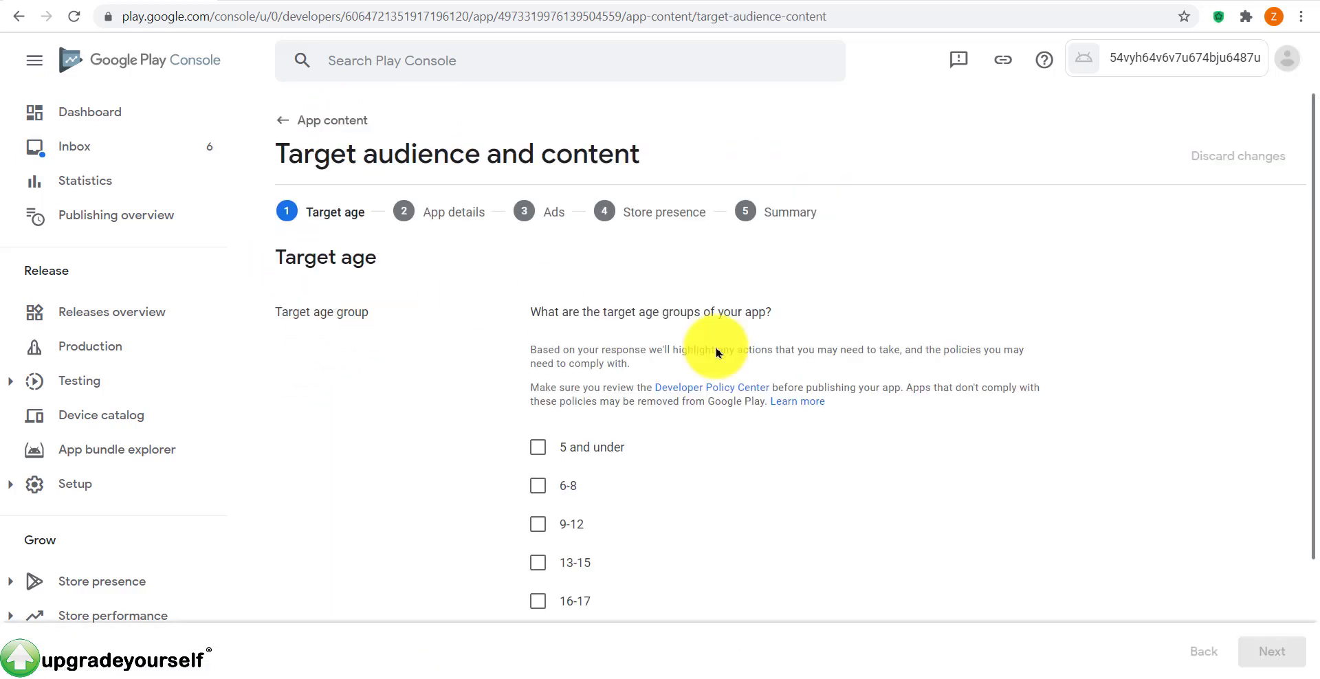
scroll(716, 348, down, 2)
scroll(761, 368, up, 1)
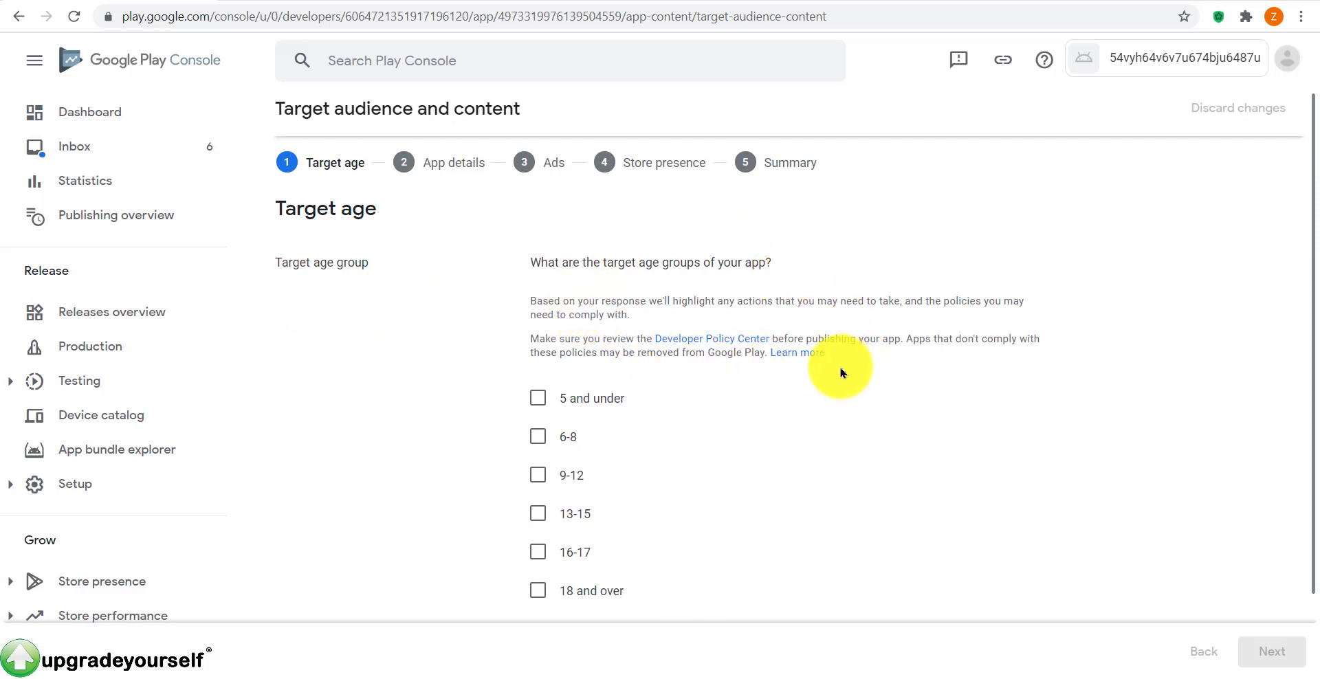
scroll(841, 372, down, 1)
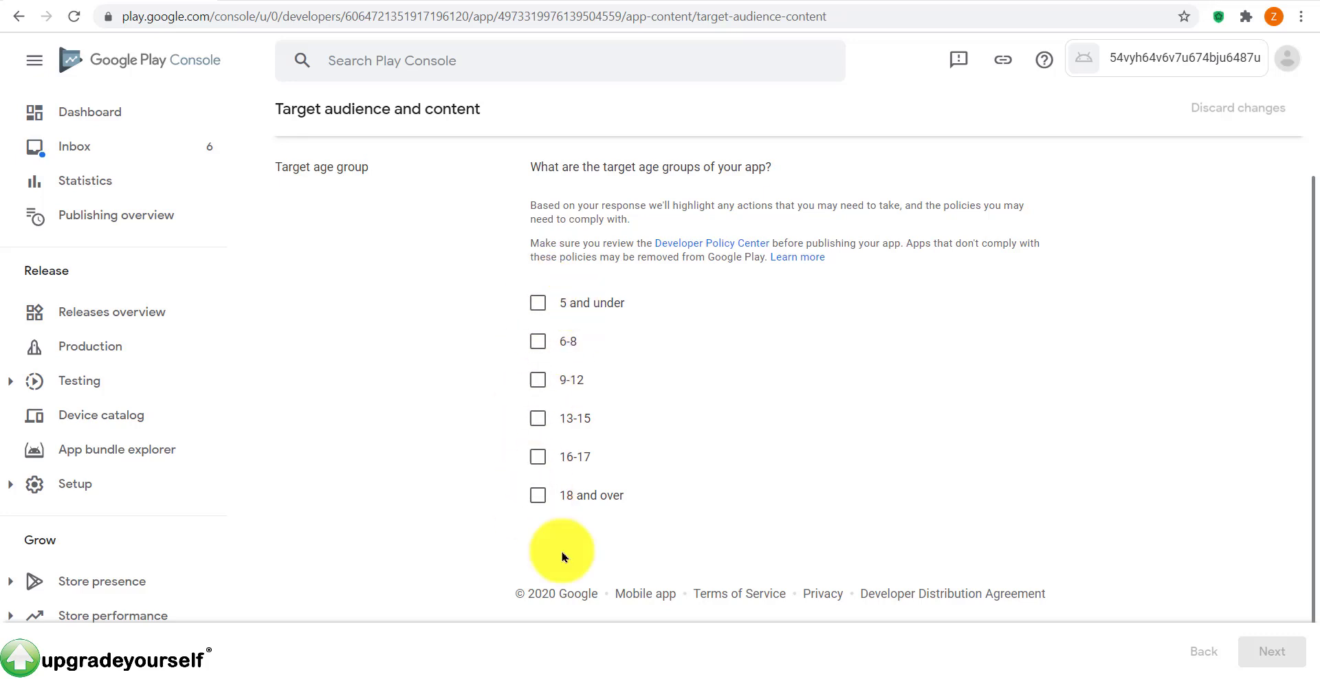
click(538, 456)
click(538, 495)
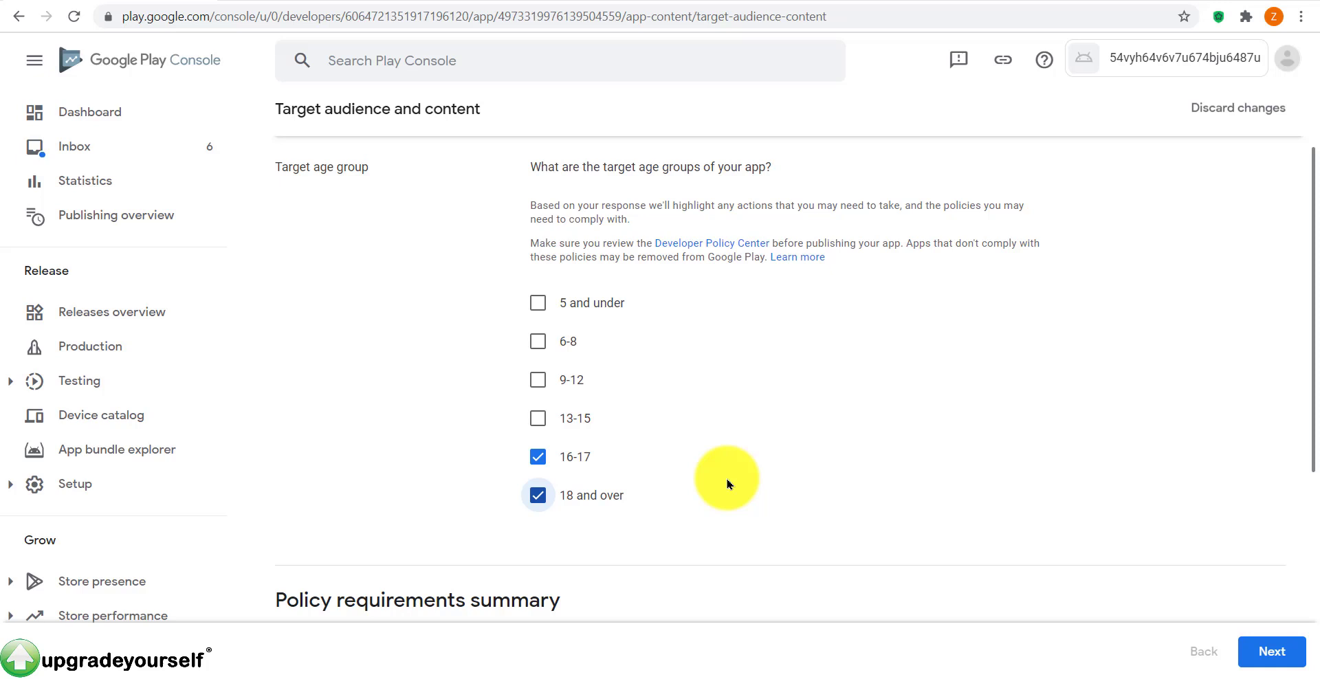
Step: Answer No to the store listing appealing to children and save the declaration
click(1266, 656)
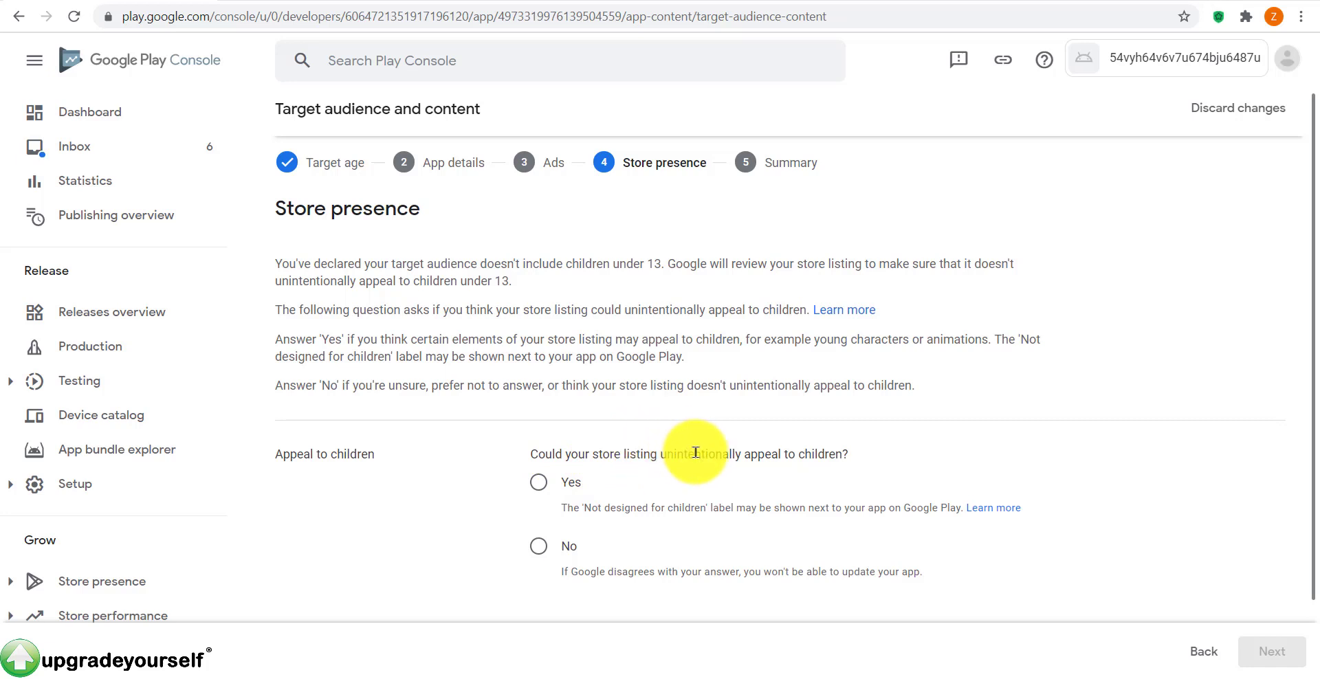
click(573, 561)
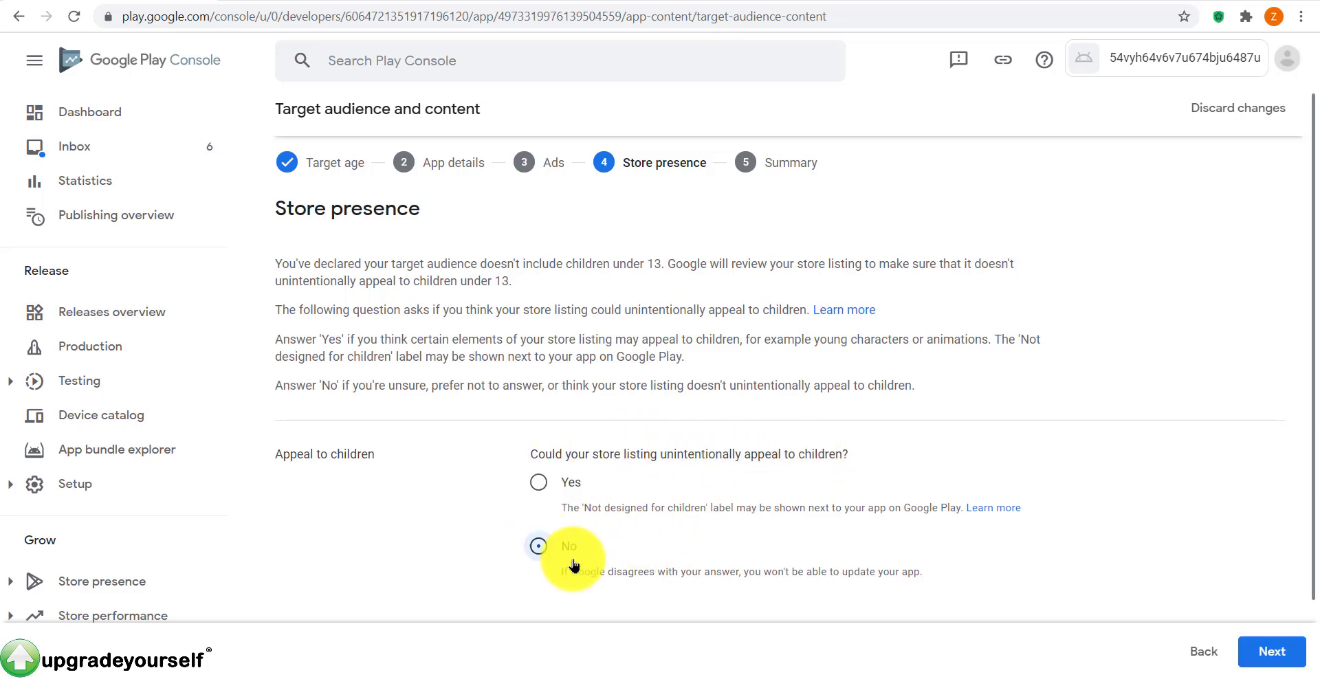
click(1272, 653)
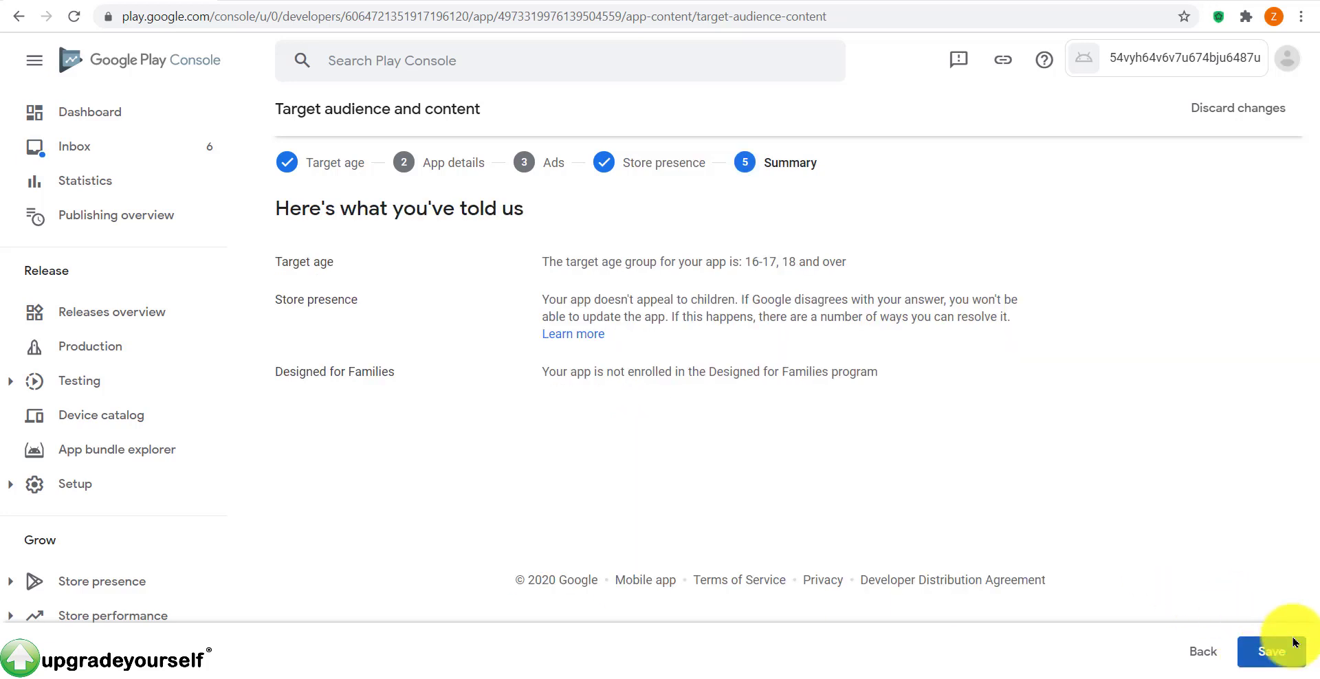
click(1288, 653)
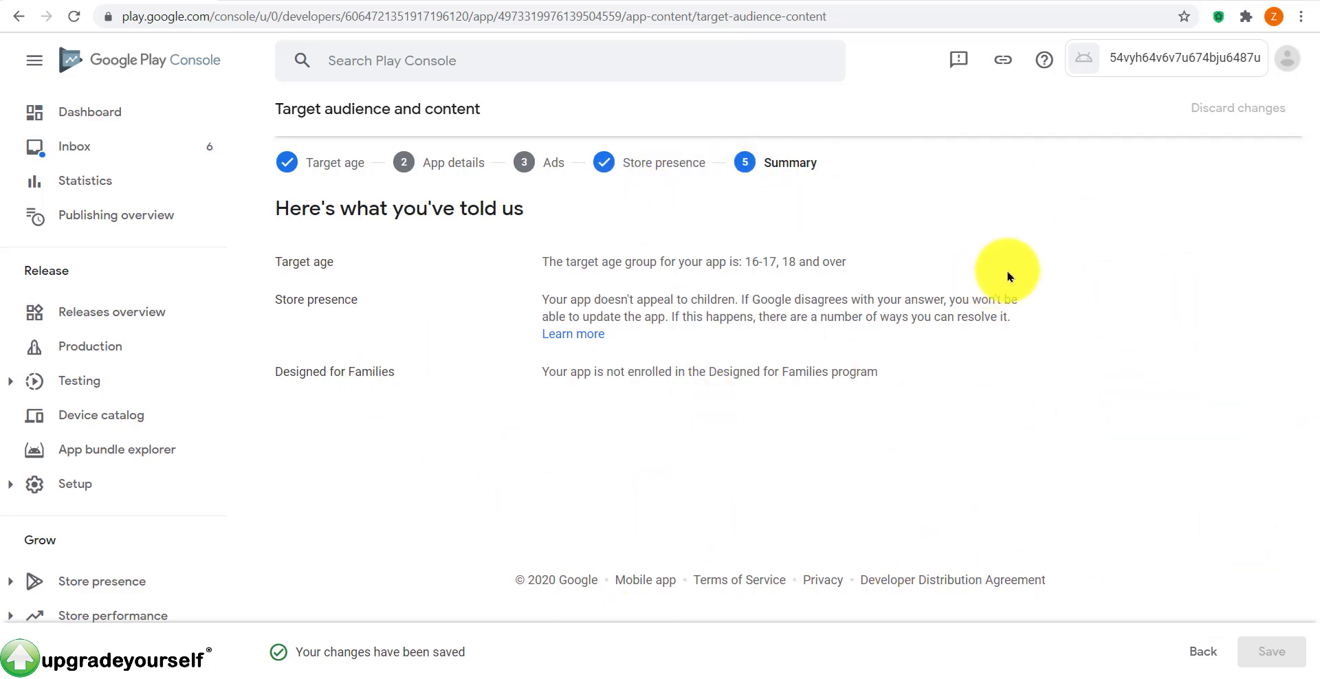
Step: From the Dashboard, declare No for News apps, save, and return to the Dashboard
click(84, 116)
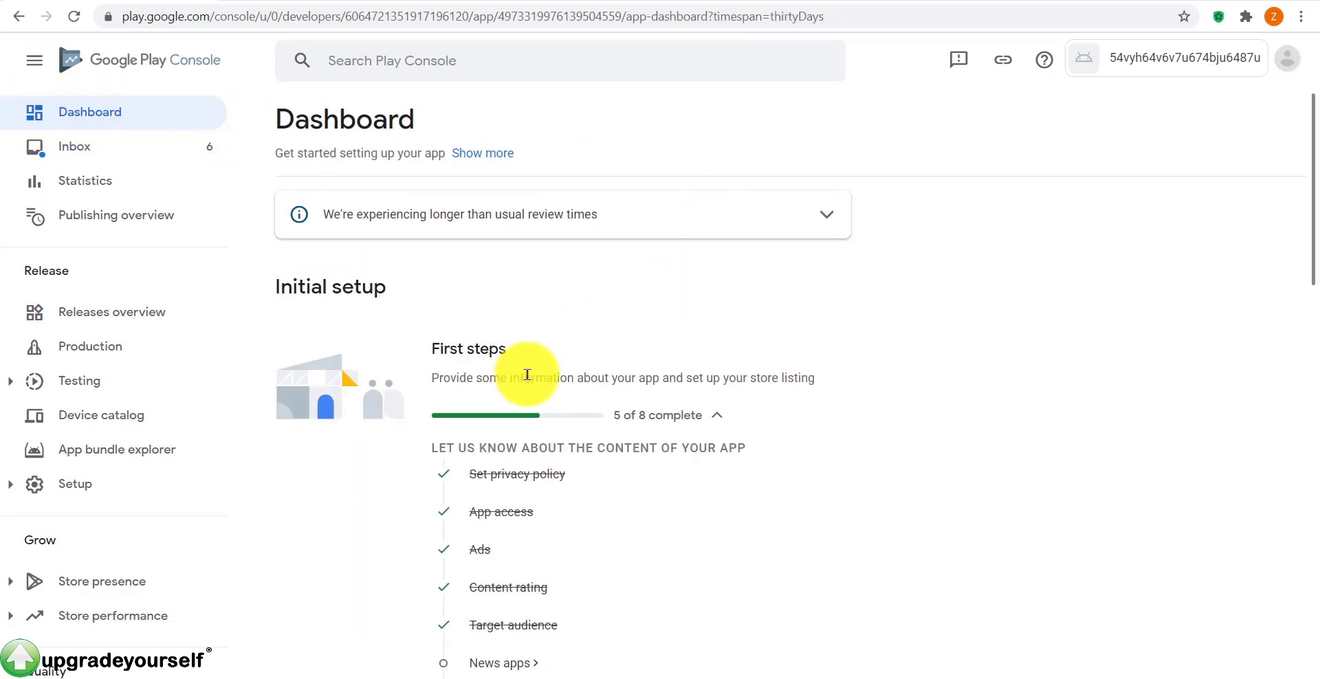
scroll(526, 375, down, 3)
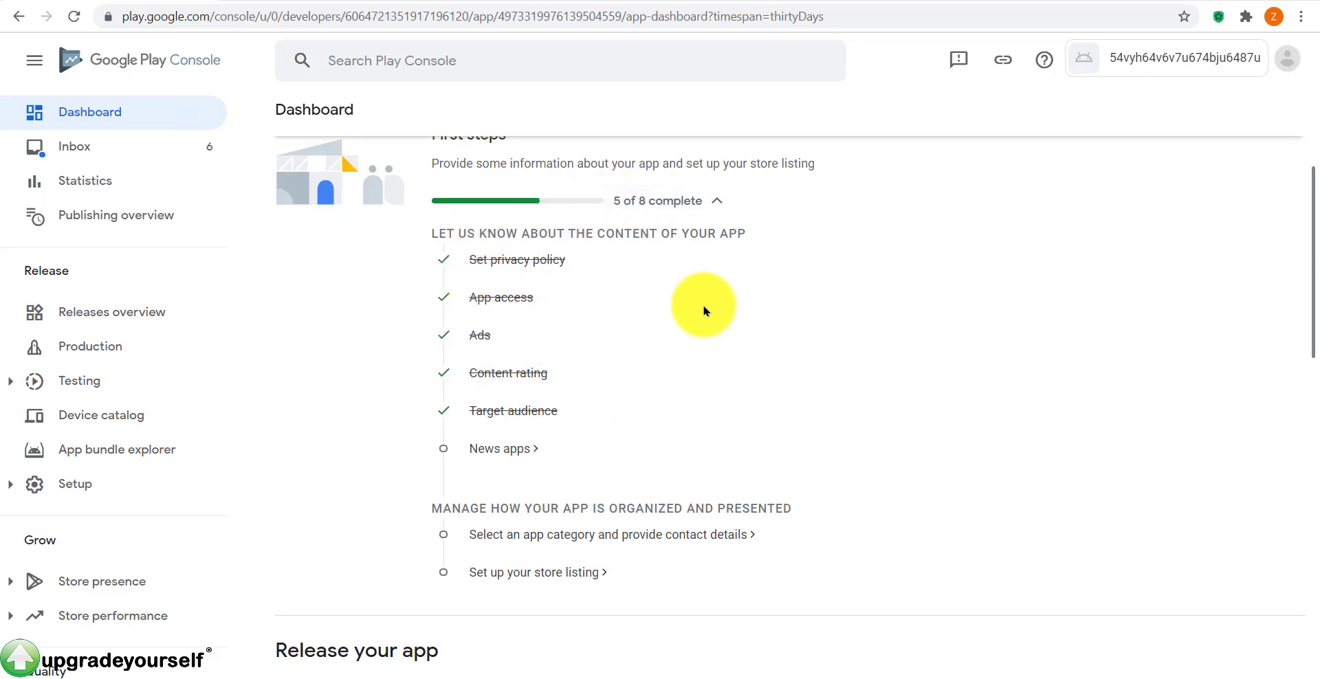
click(506, 446)
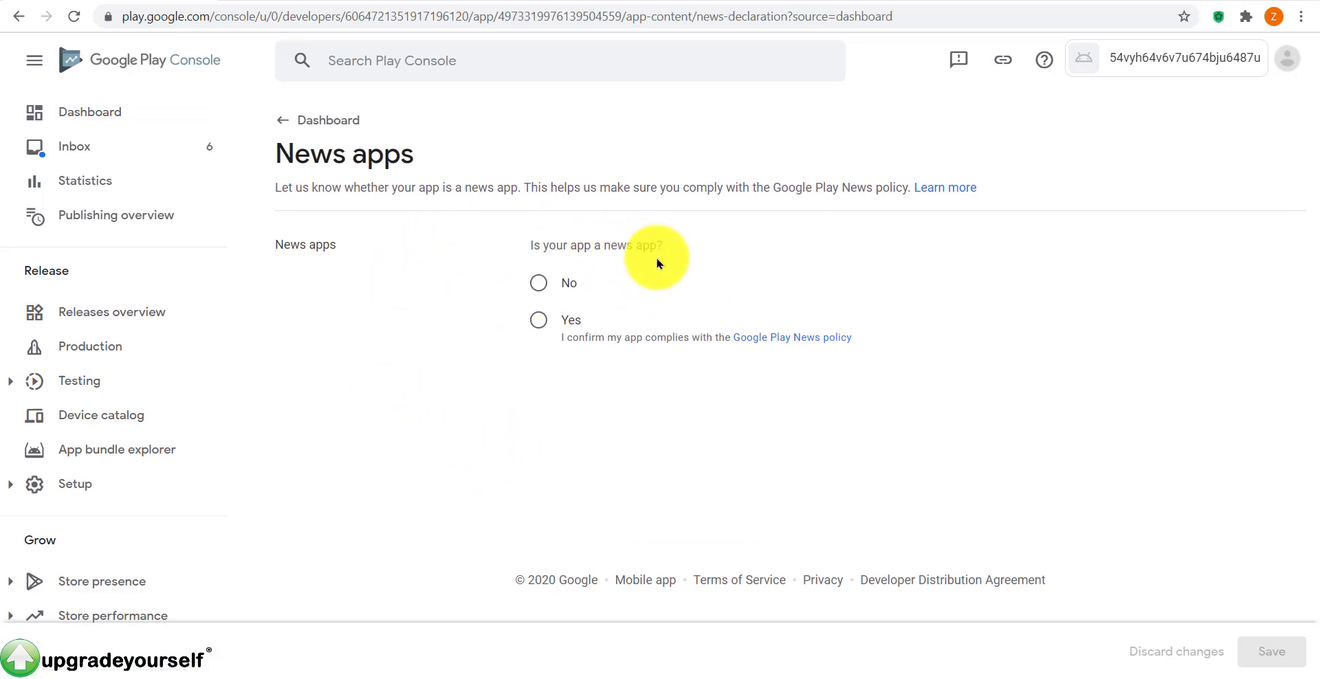
click(542, 282)
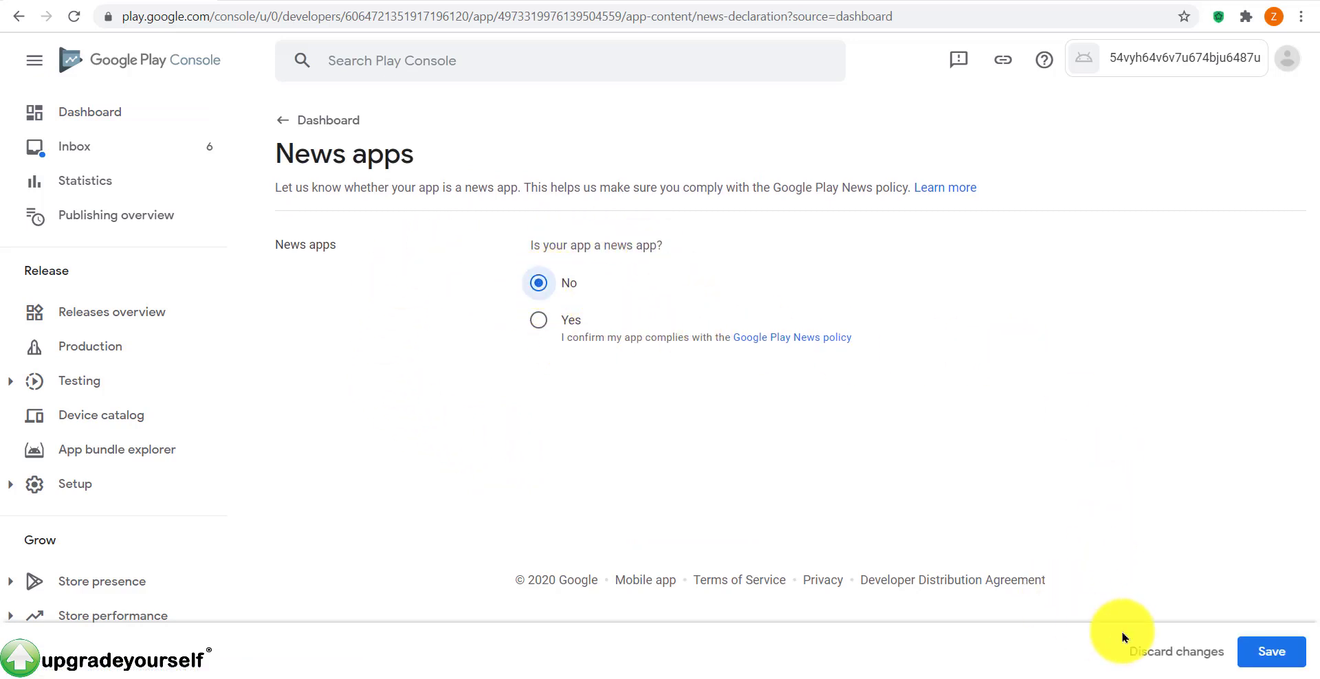
click(1268, 652)
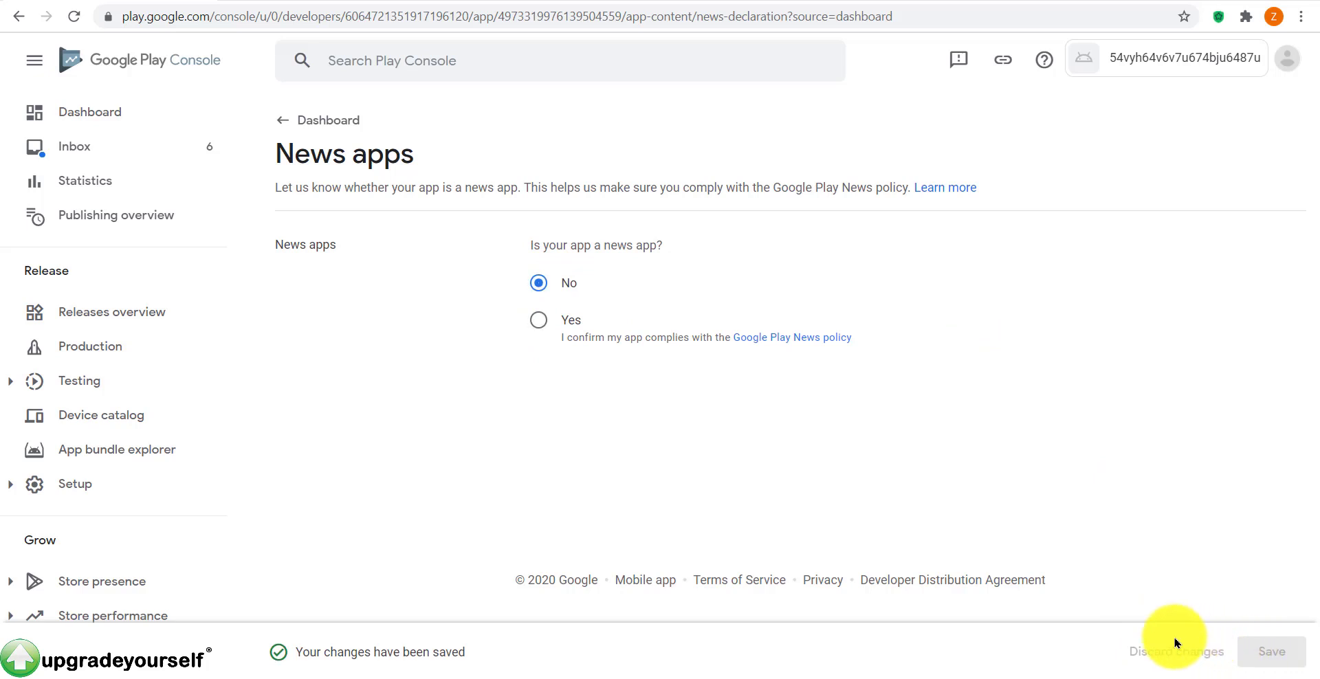
click(320, 119)
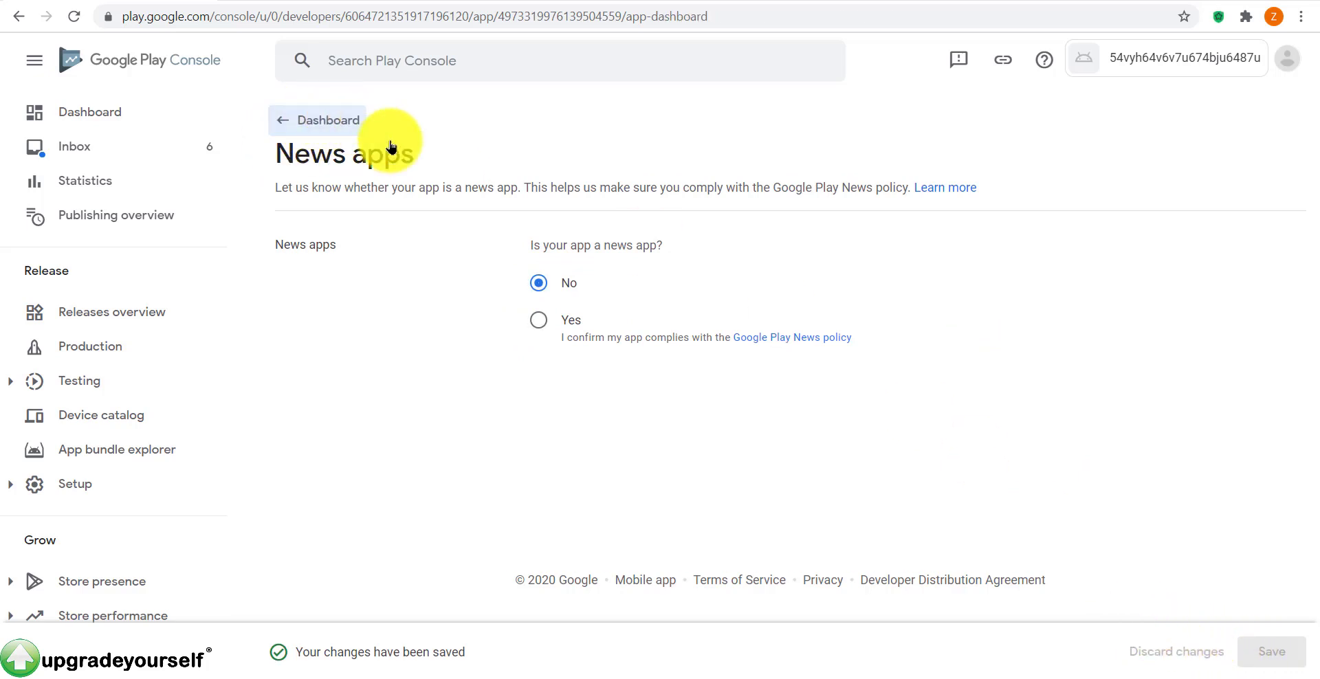
Step: In store settings, set the listing type to App and the category to Communication
scroll(665, 310, down, 4)
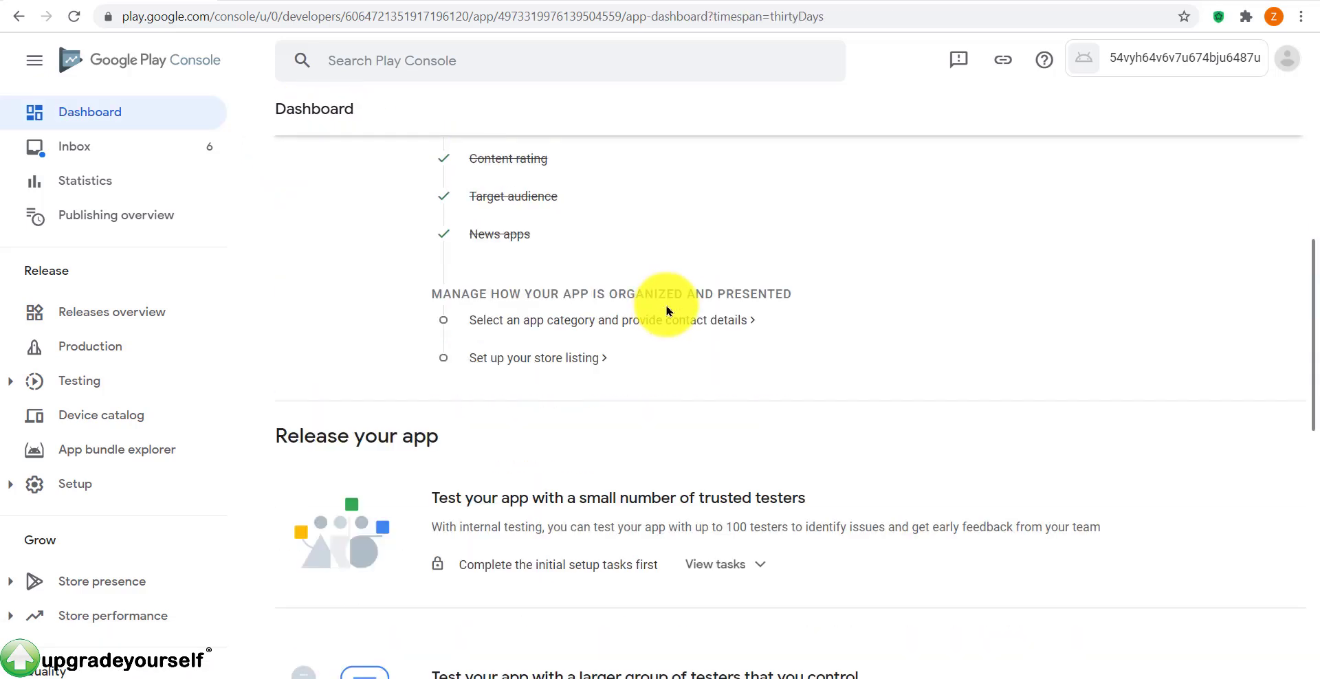
drag(427, 295, 791, 295)
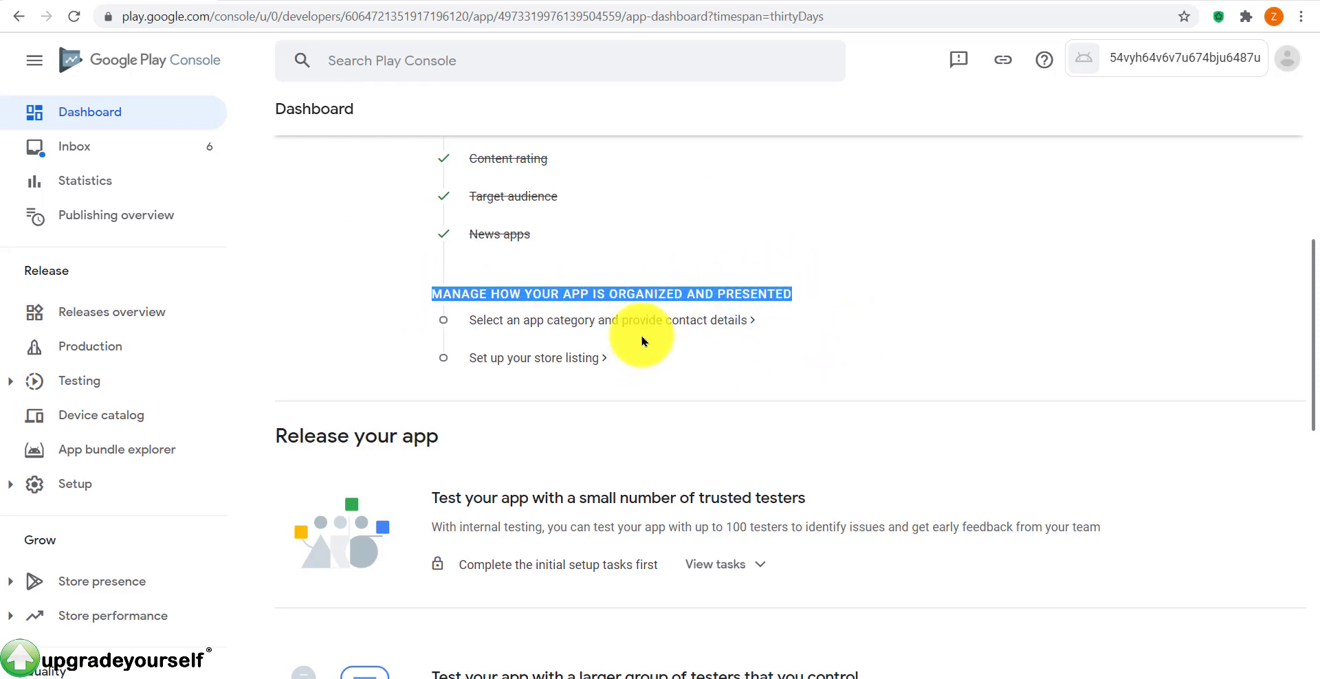
click(827, 325)
scroll(560, 309, up, 3)
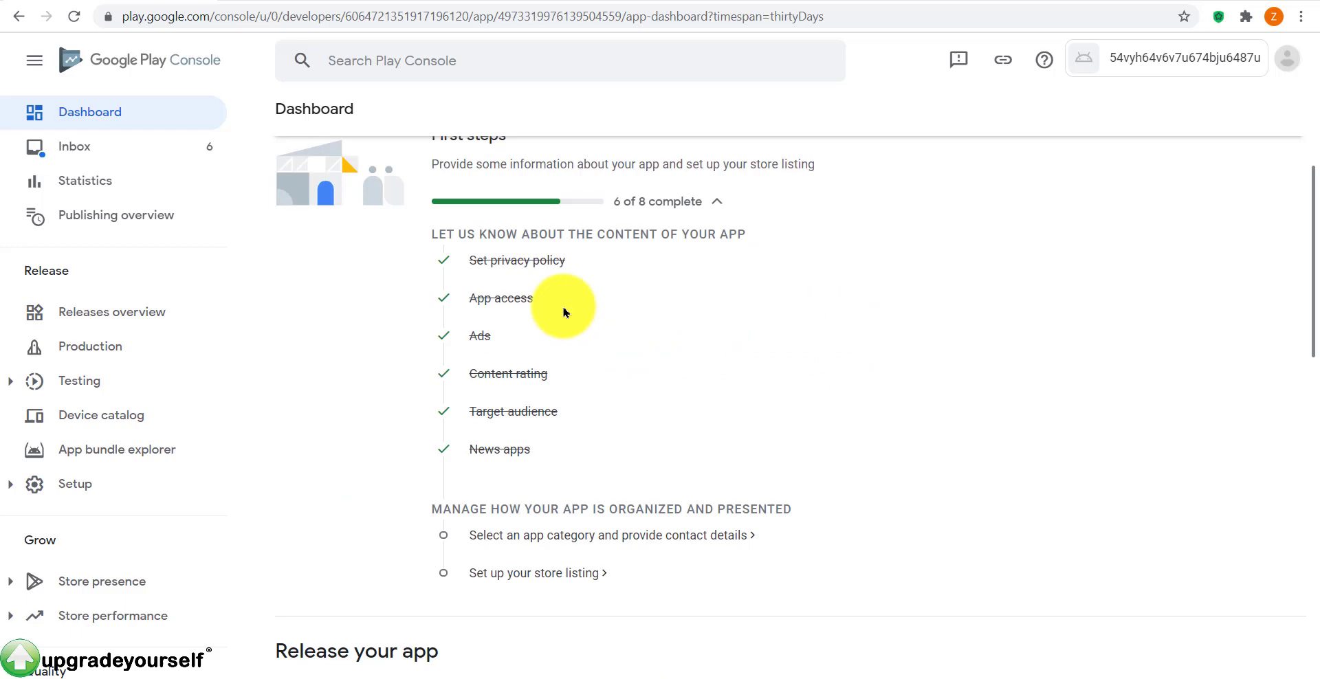
scroll(505, 413, down, 3)
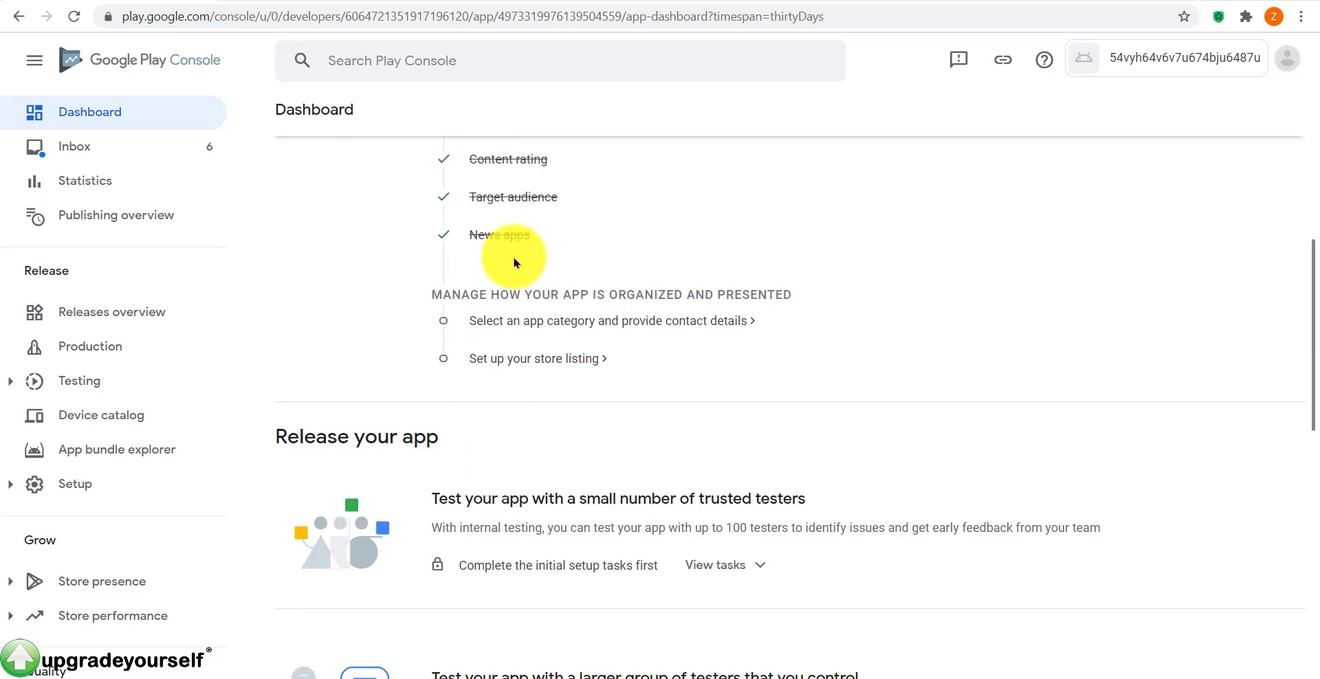
scroll(550, 288, up, 1)
scroll(523, 227, up, 1)
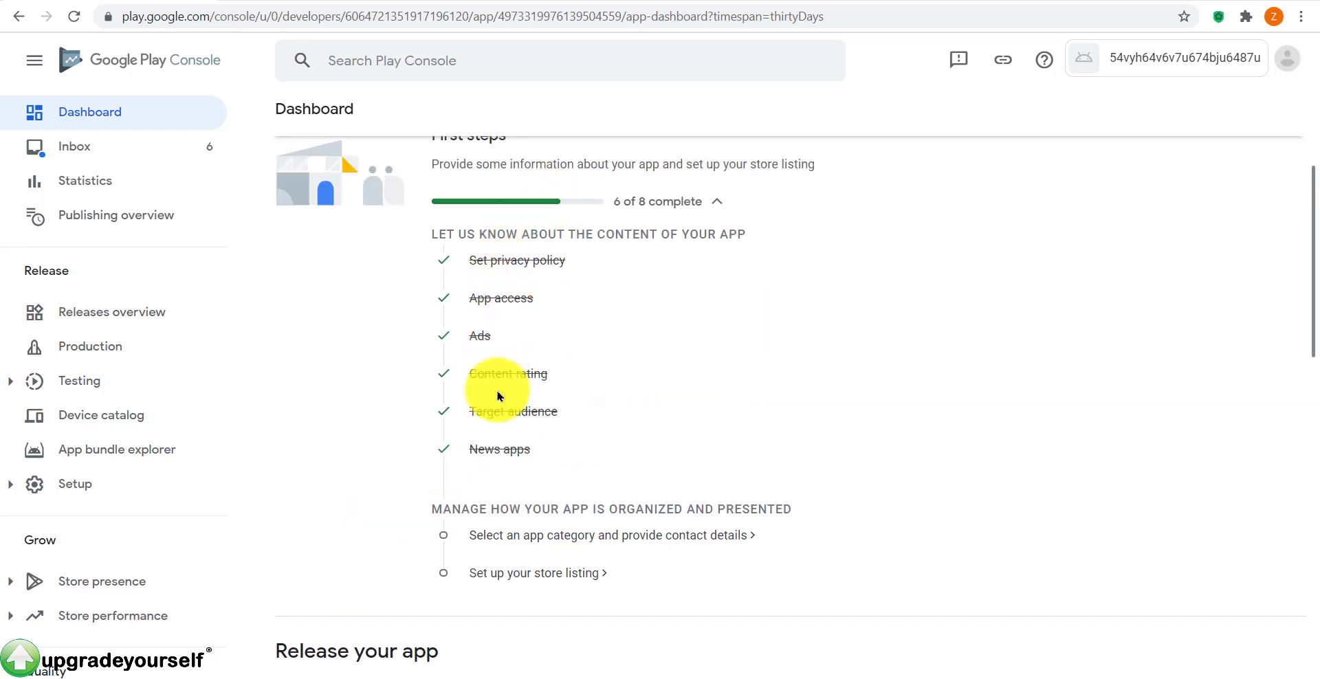
scroll(572, 318, down, 3)
click(568, 320)
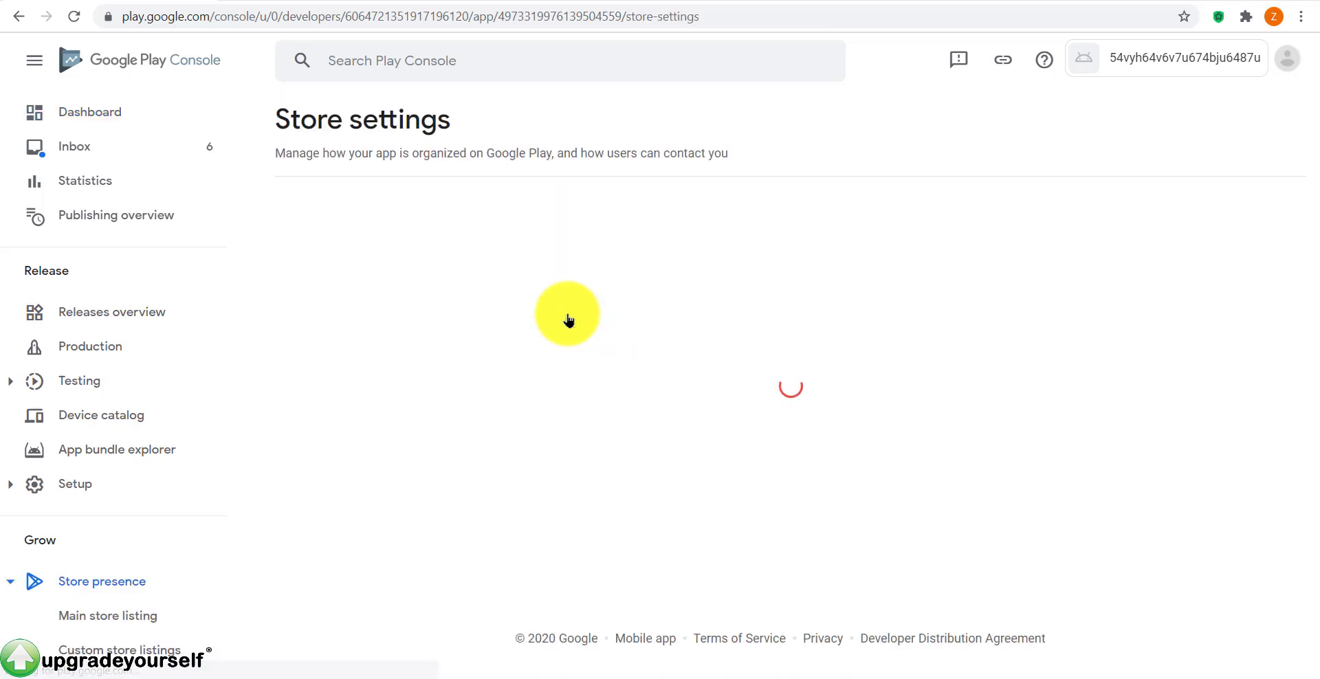
click(614, 356)
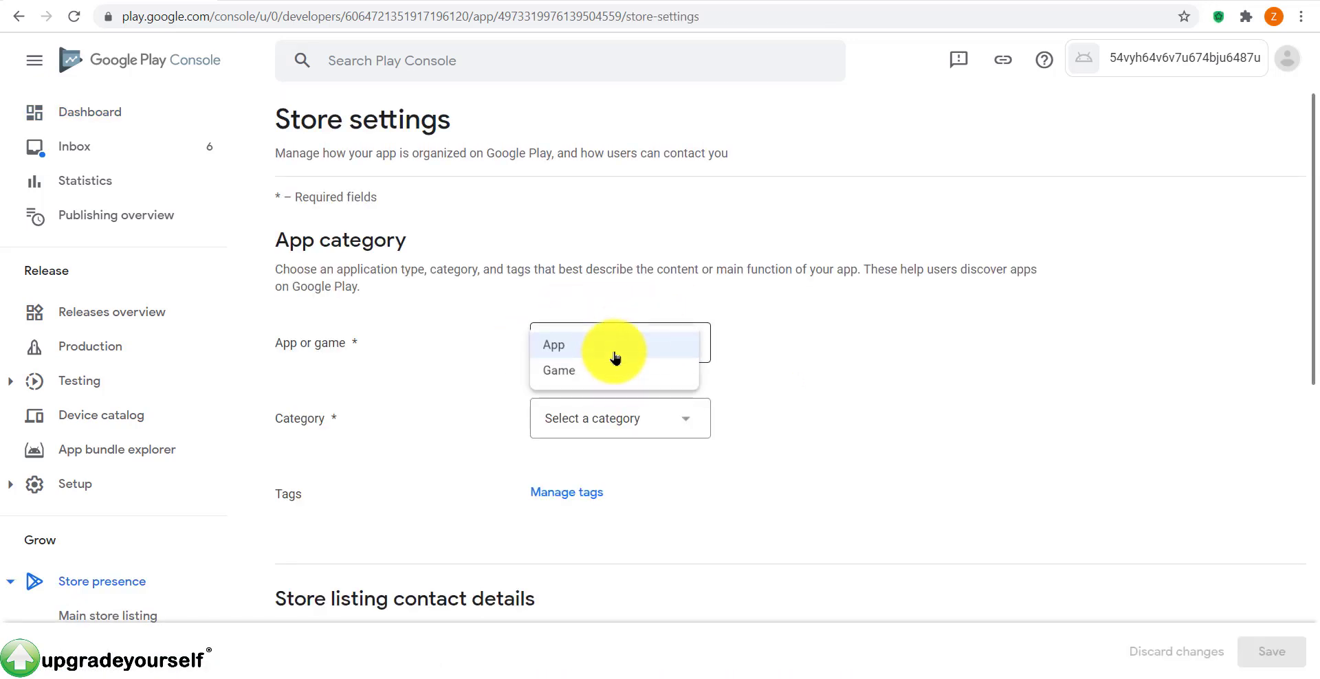
click(612, 351)
click(619, 430)
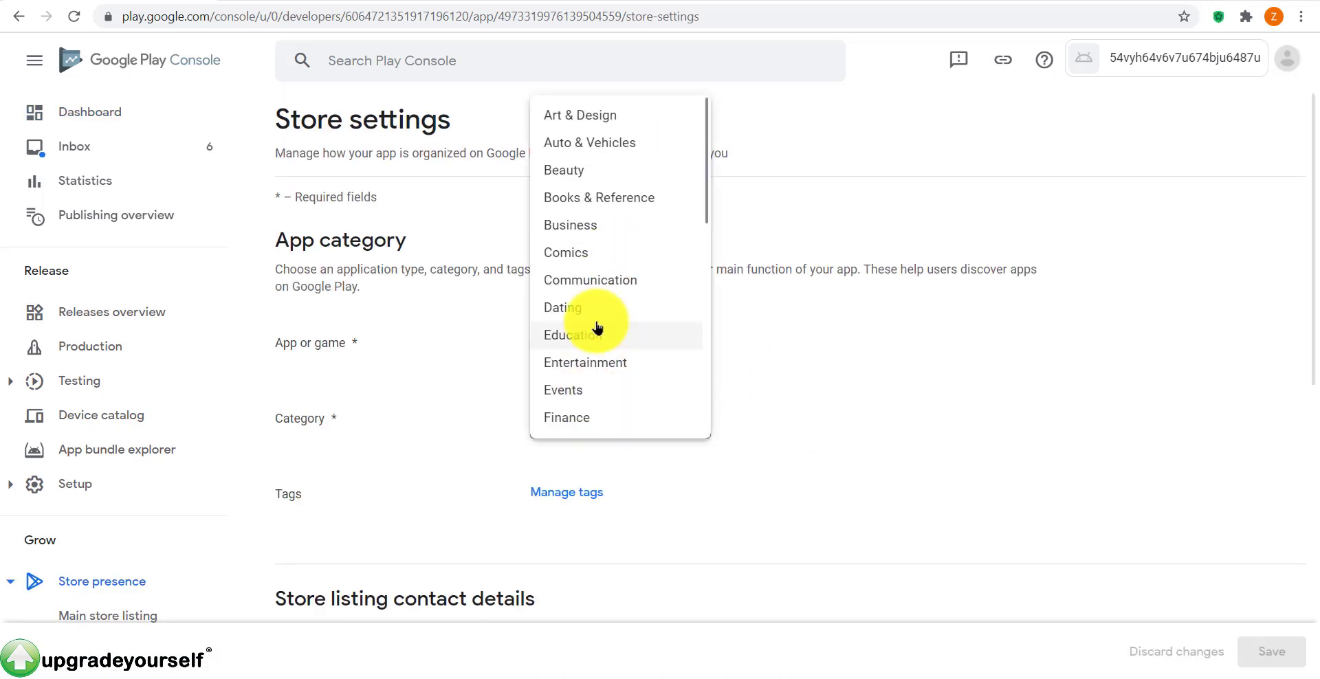
click(616, 280)
scroll(645, 436, down, 5)
scroll(645, 433, down, 2)
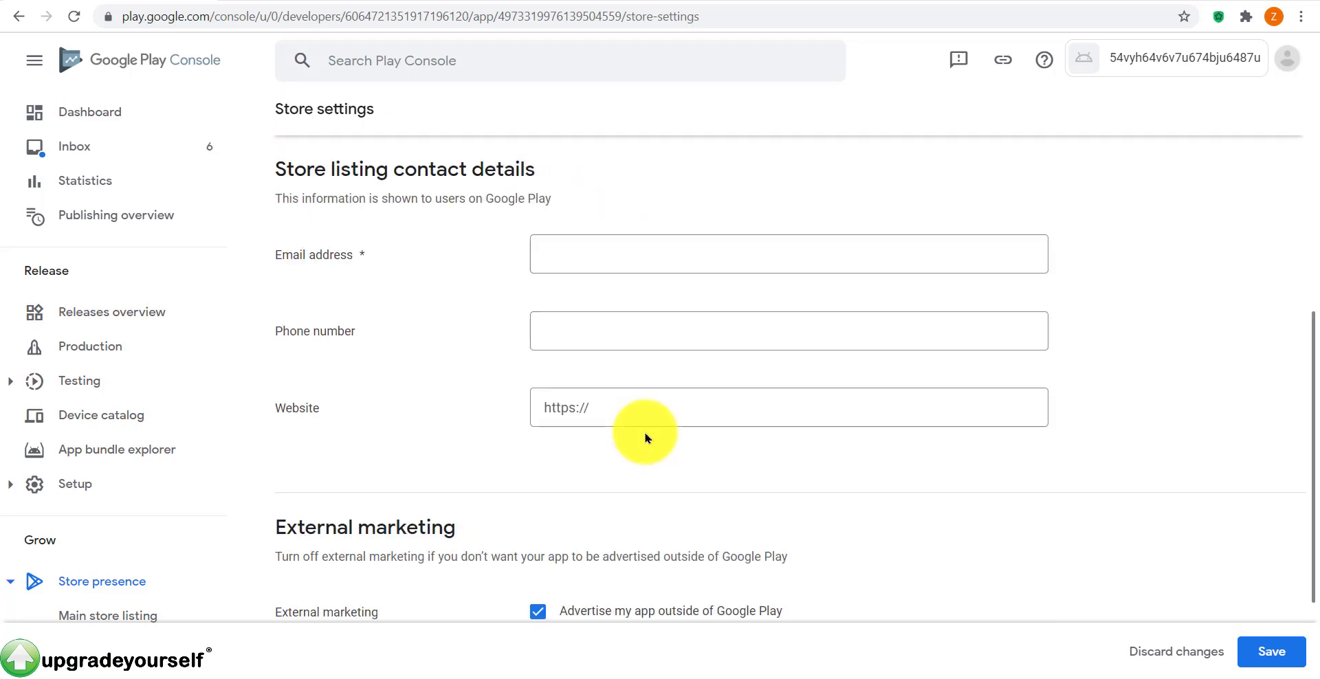
Step: Enter the contact e-mail address and move past the phone and website fields
click(614, 253)
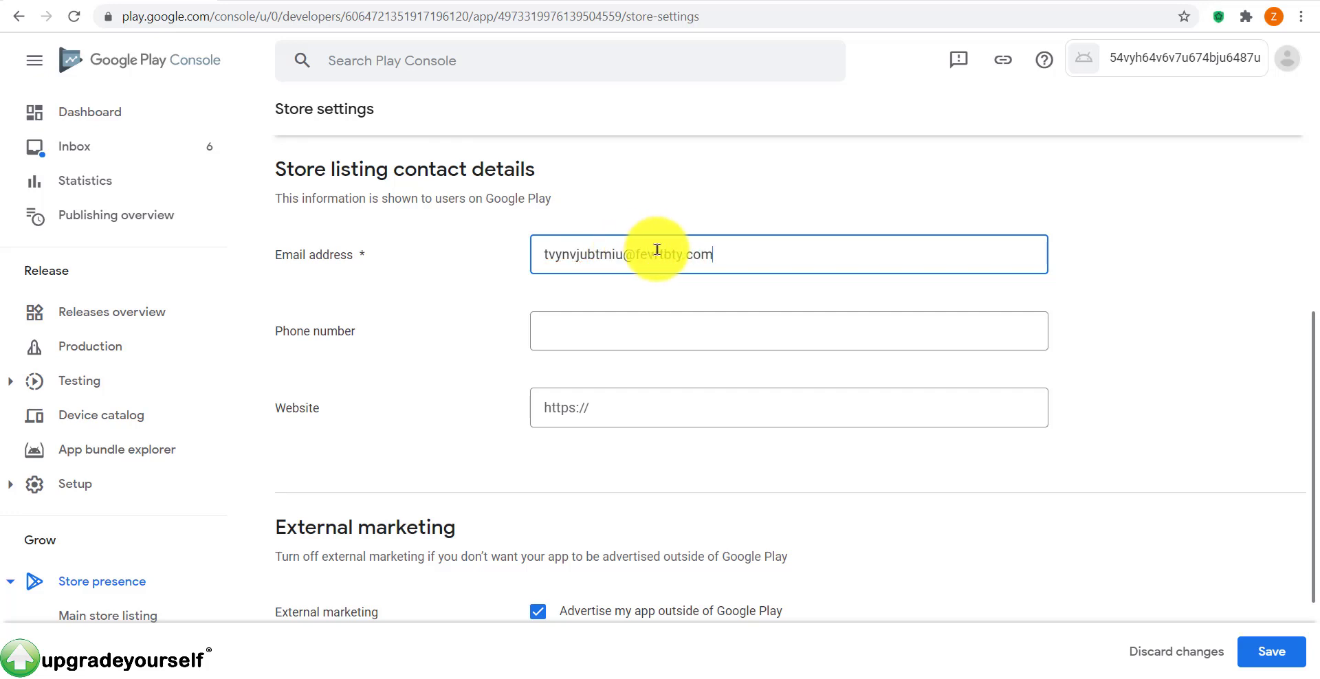
drag(422, 165, 496, 165)
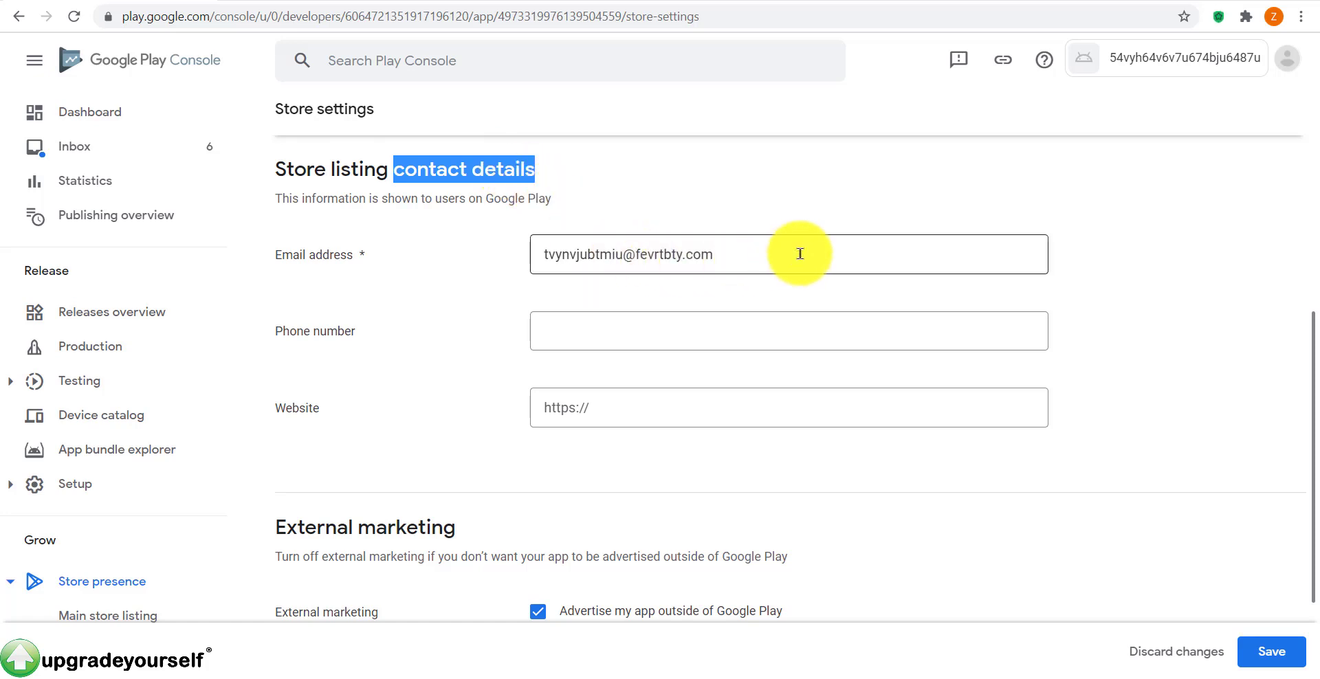
key(Tab)
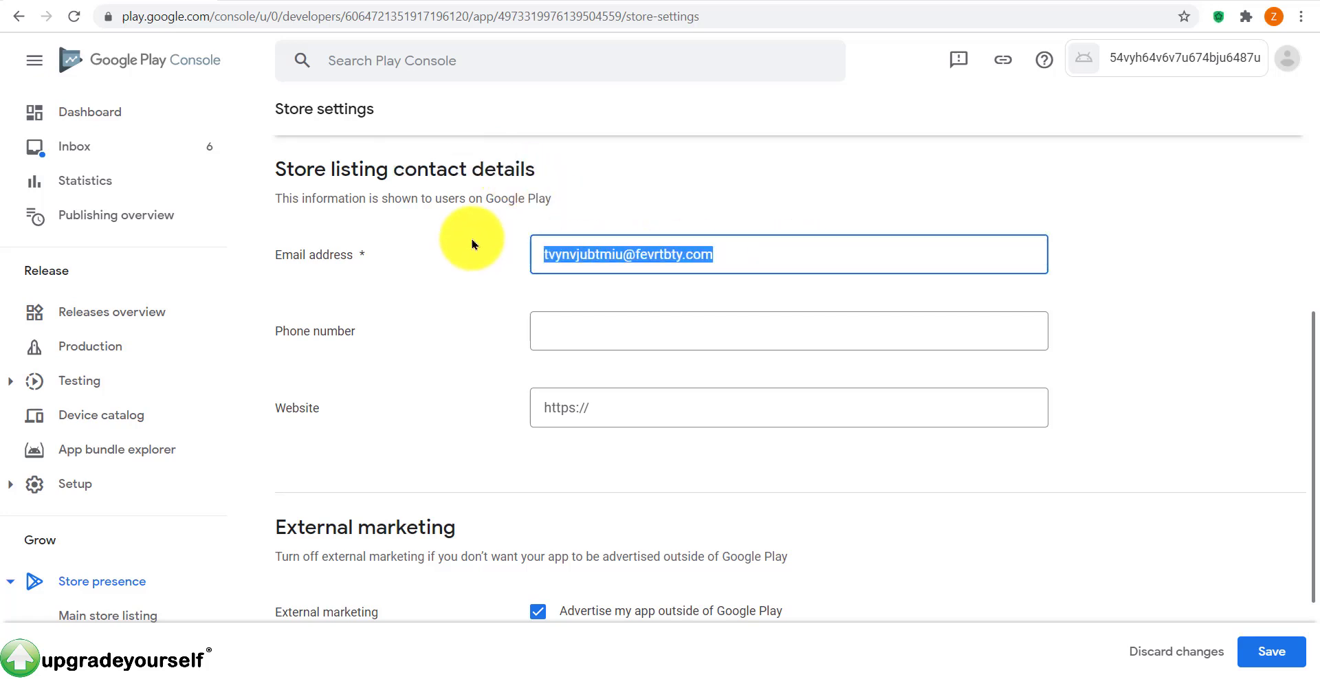
click(732, 341)
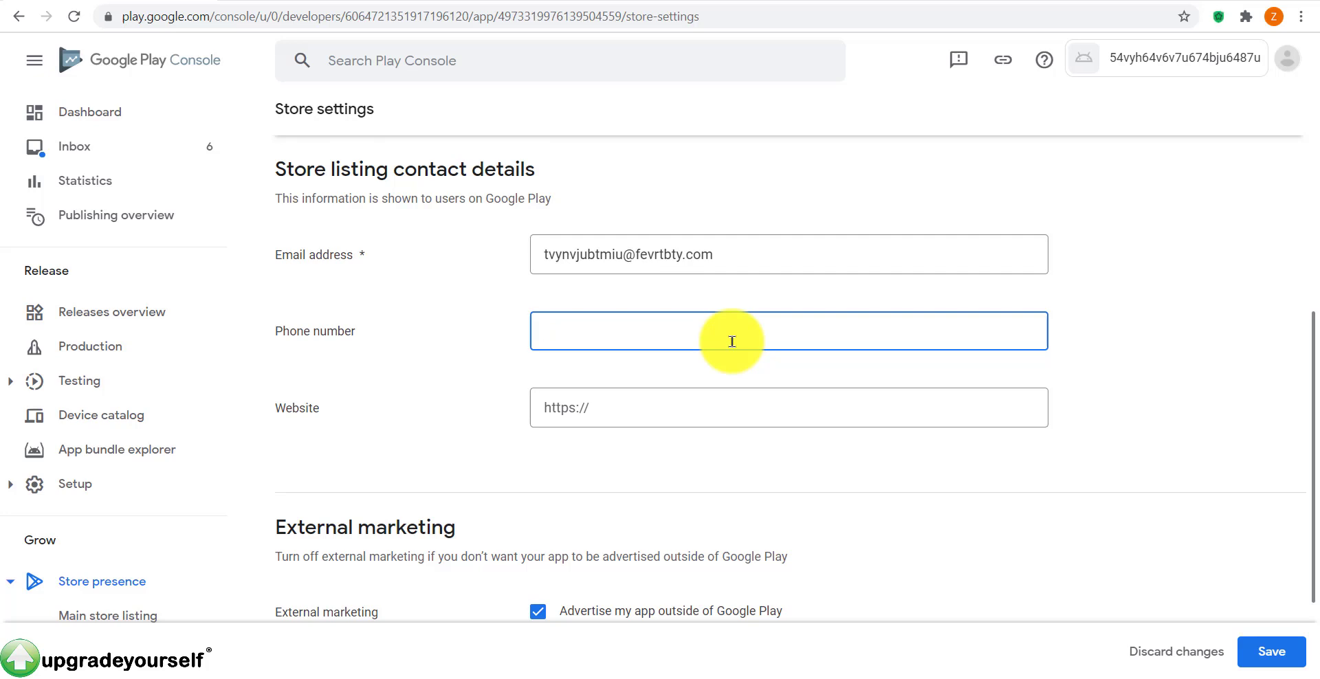
click(674, 421)
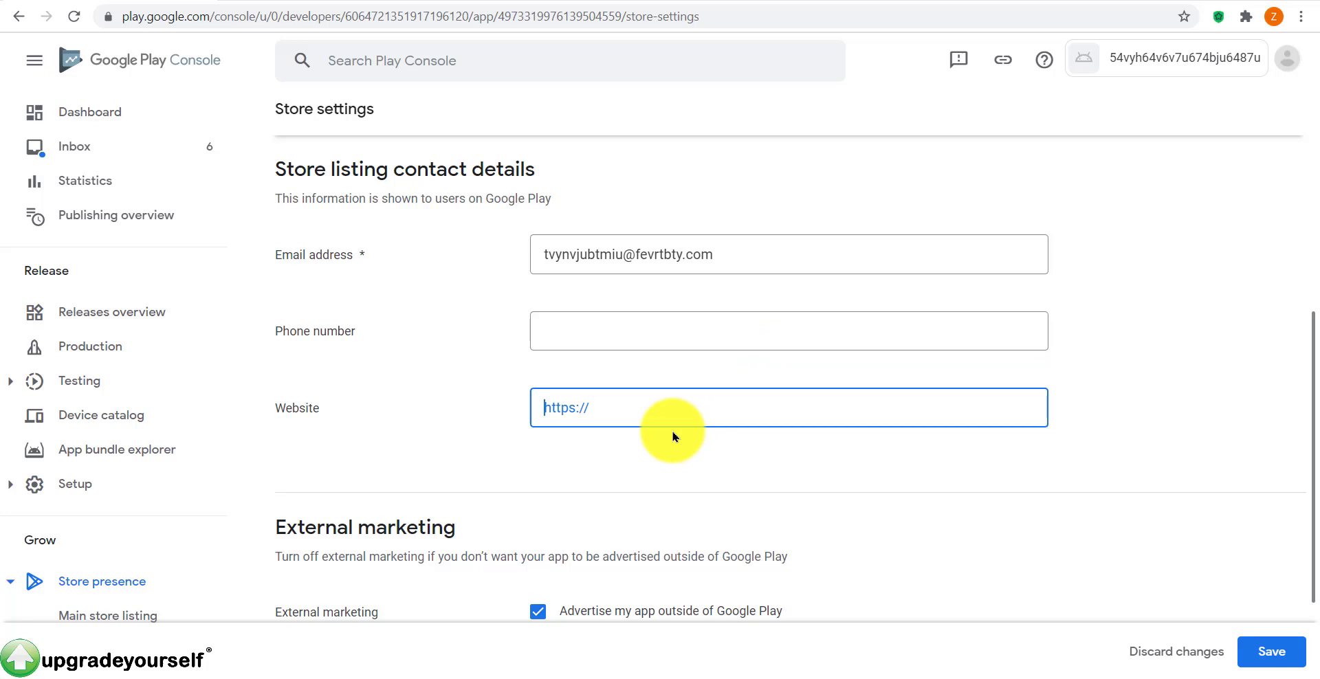
Step: Keep 'Advertise my app outside of Google Play' enabled, save, and return to the Dashboard
scroll(885, 328, down, 2)
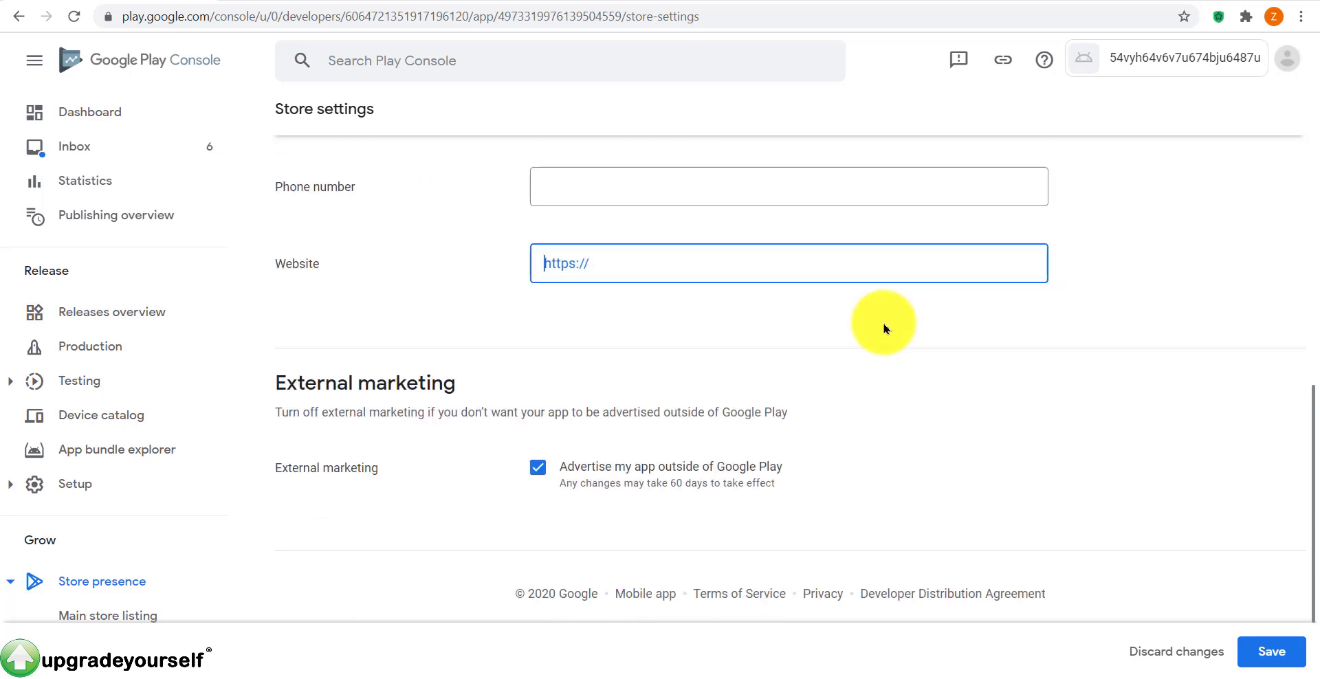
click(539, 468)
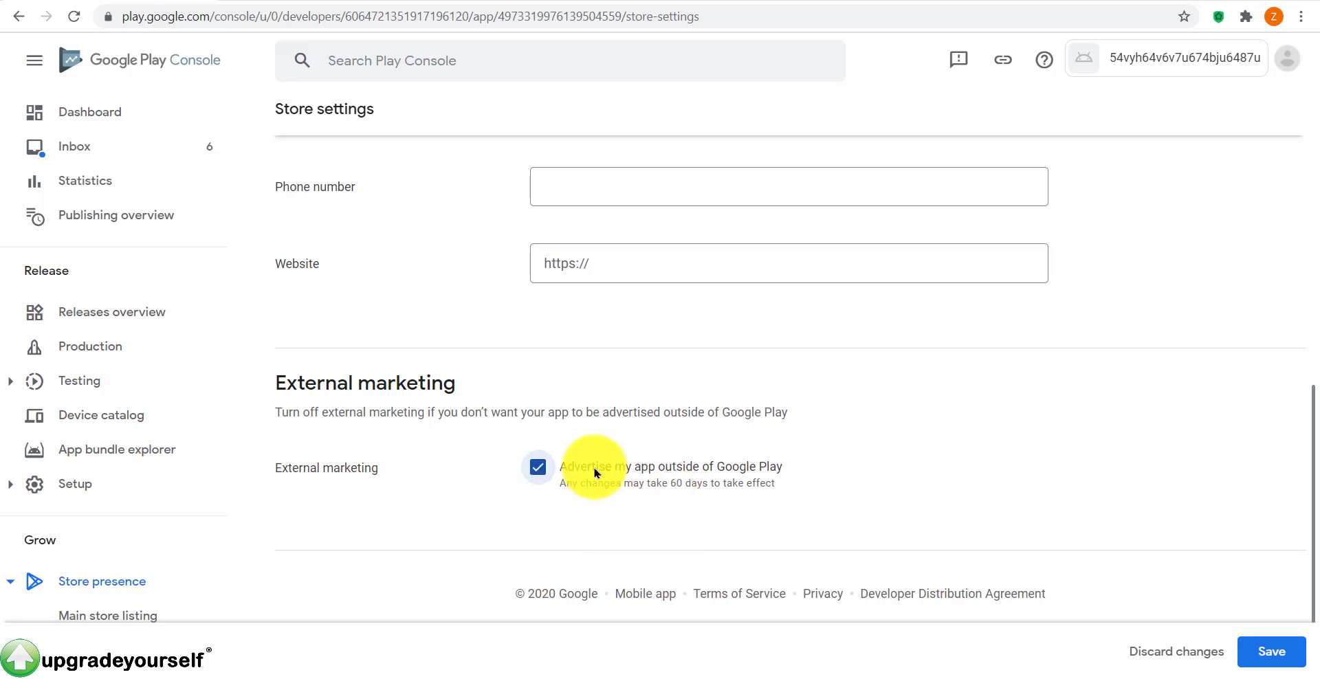
click(541, 464)
click(539, 468)
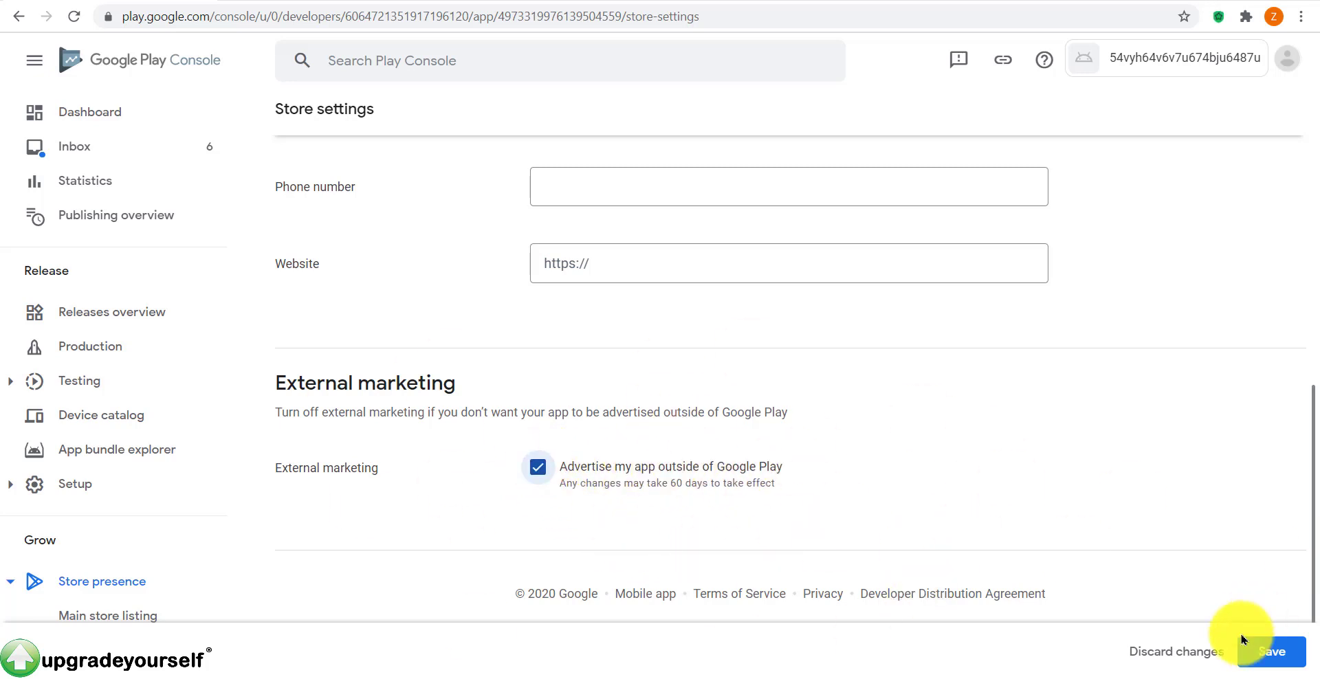
click(1272, 650)
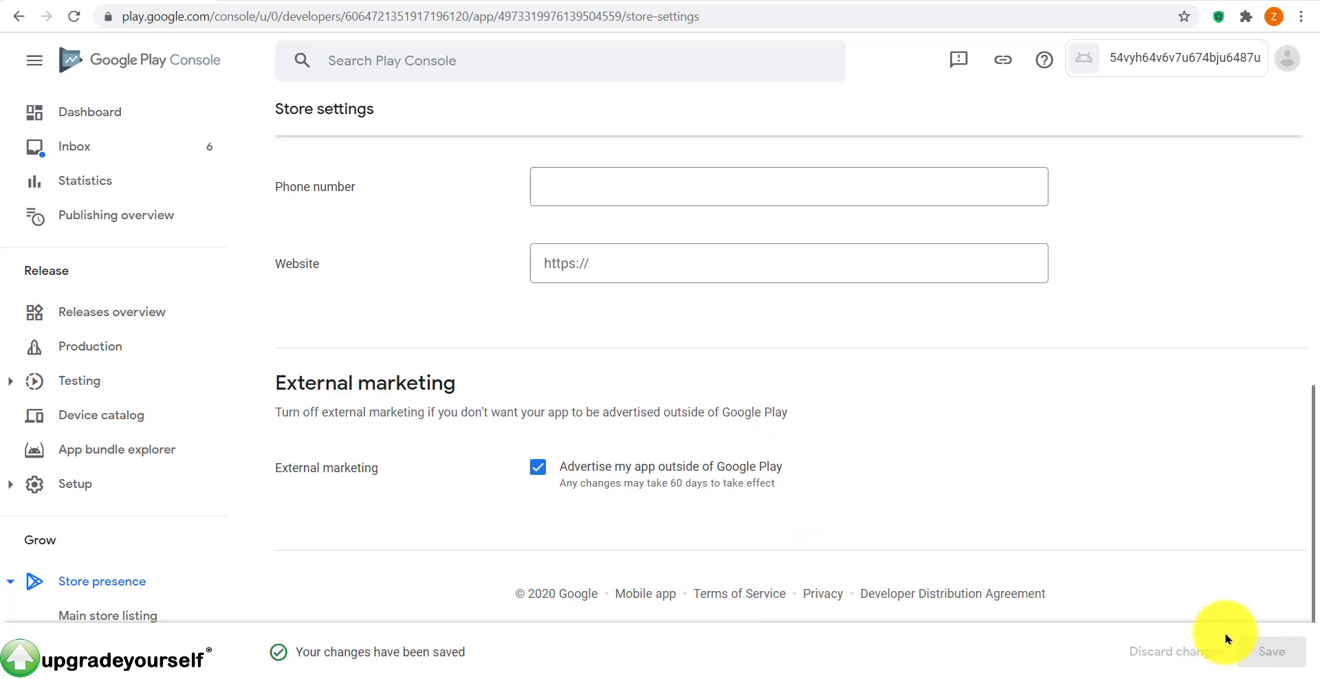
scroll(1217, 529, up, 8)
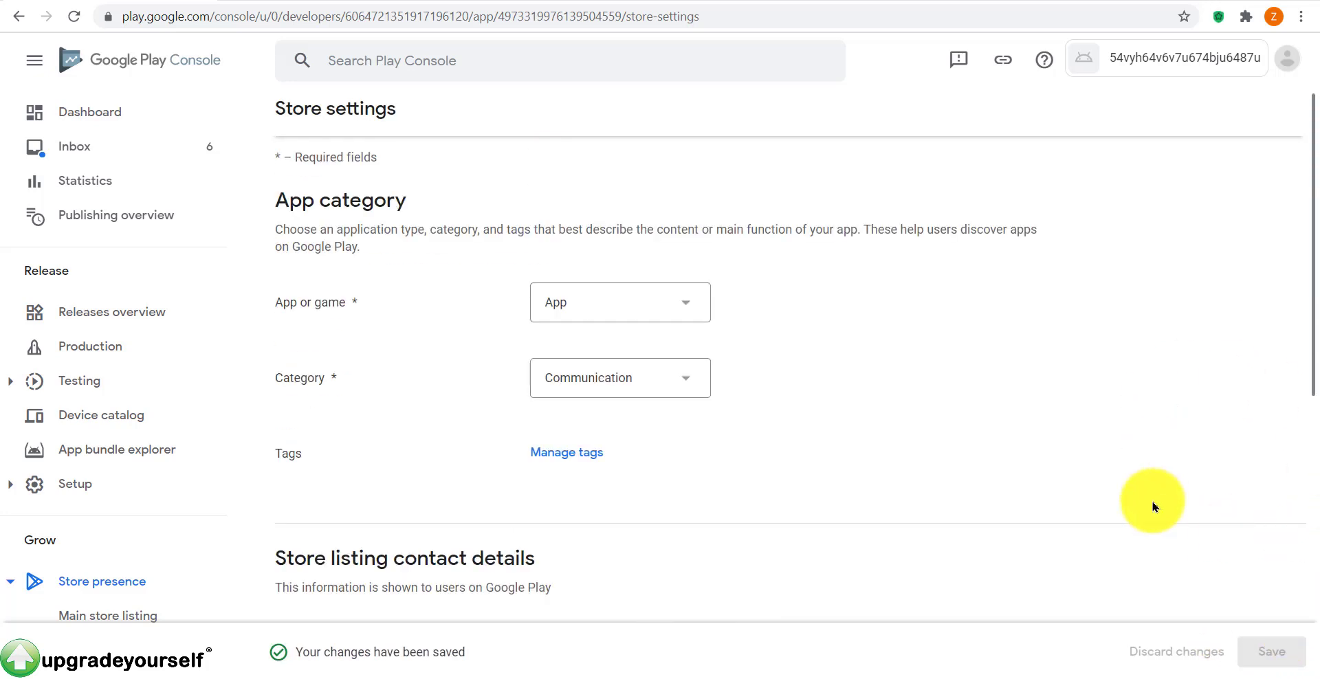
click(71, 112)
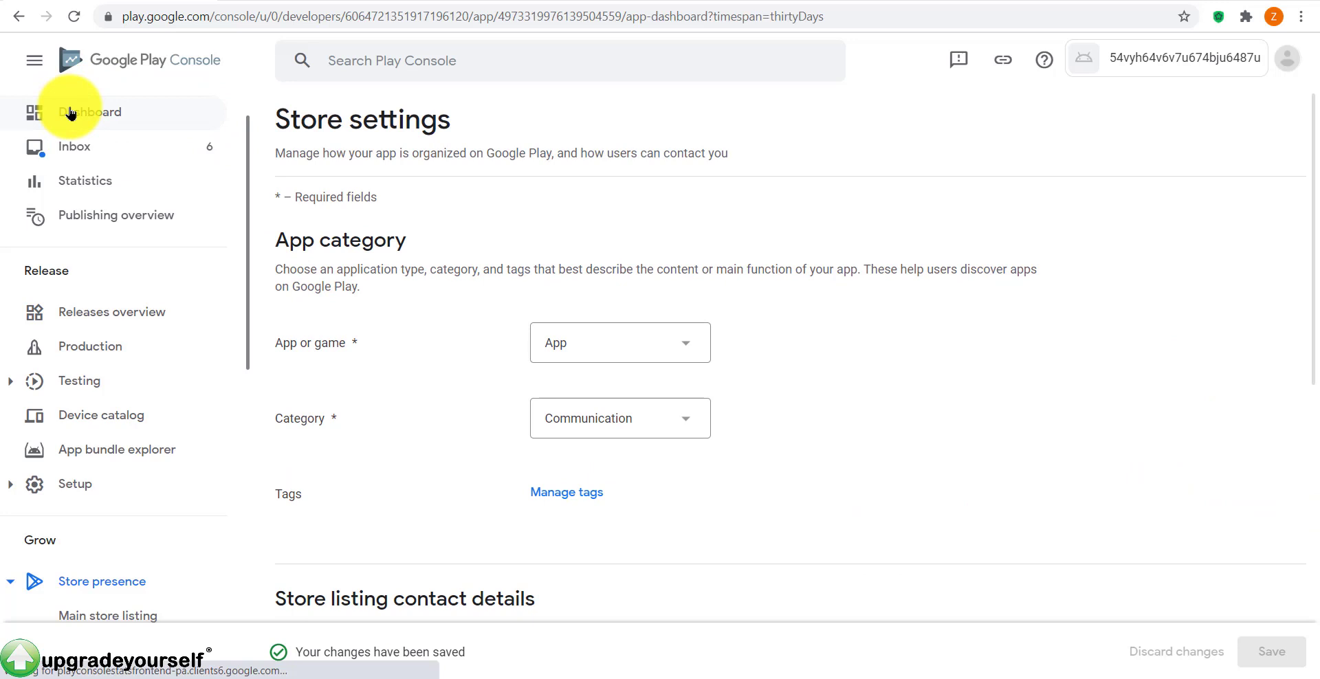
scroll(589, 372, down, 3)
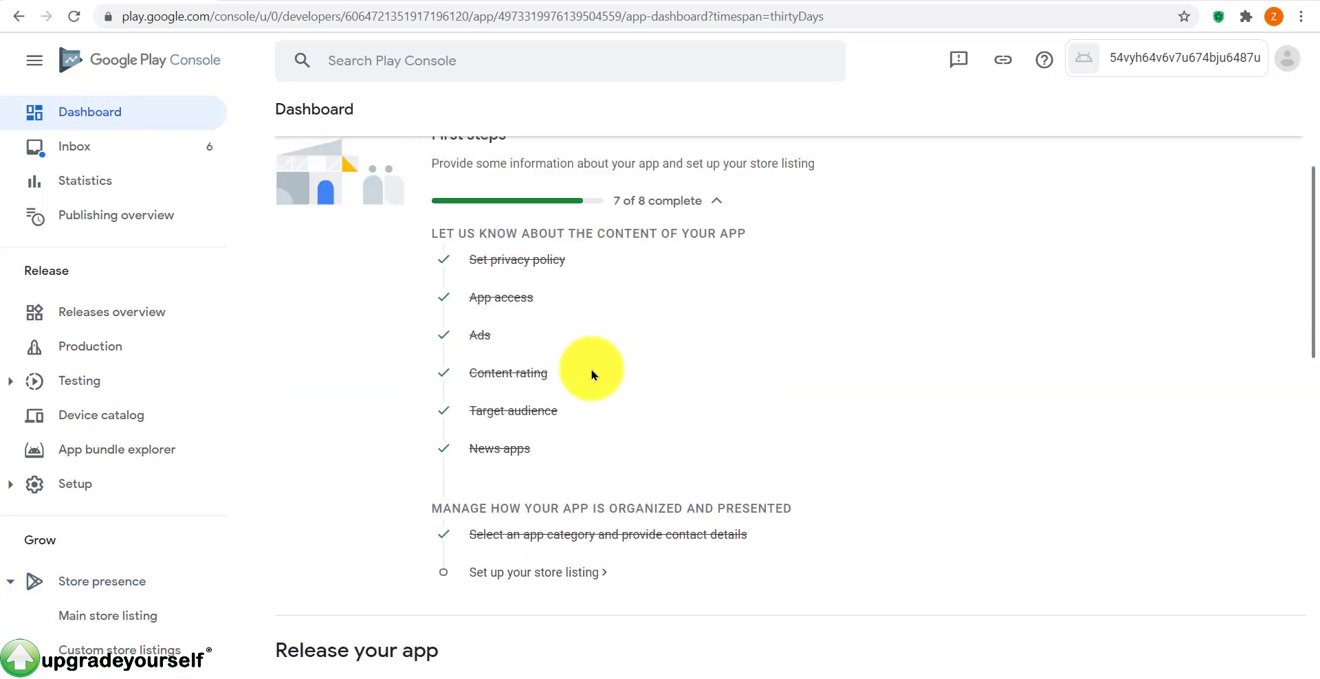
Step: Open the main store listing and enter the short description 46v5yh6vgj57uj7i6bkh7ih8kio8lj8lo9080j70p9k
click(526, 573)
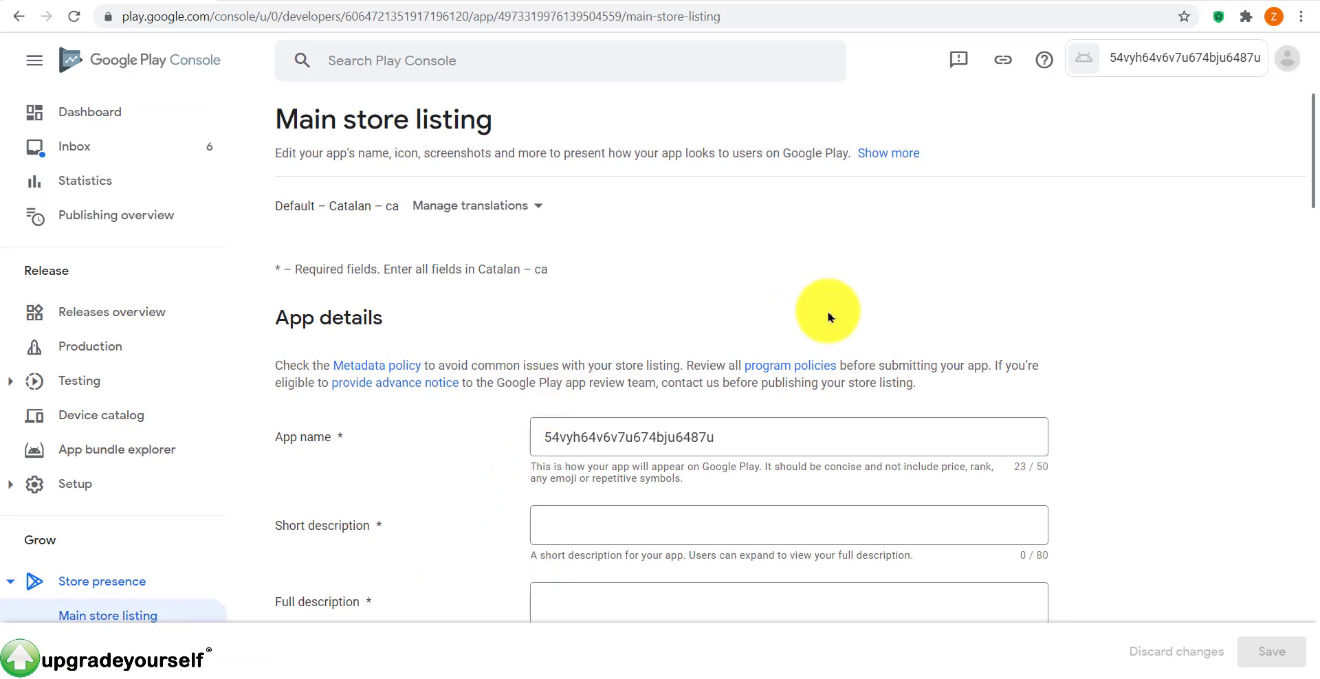
scroll(634, 268, down, 3)
scroll(633, 268, up, 2)
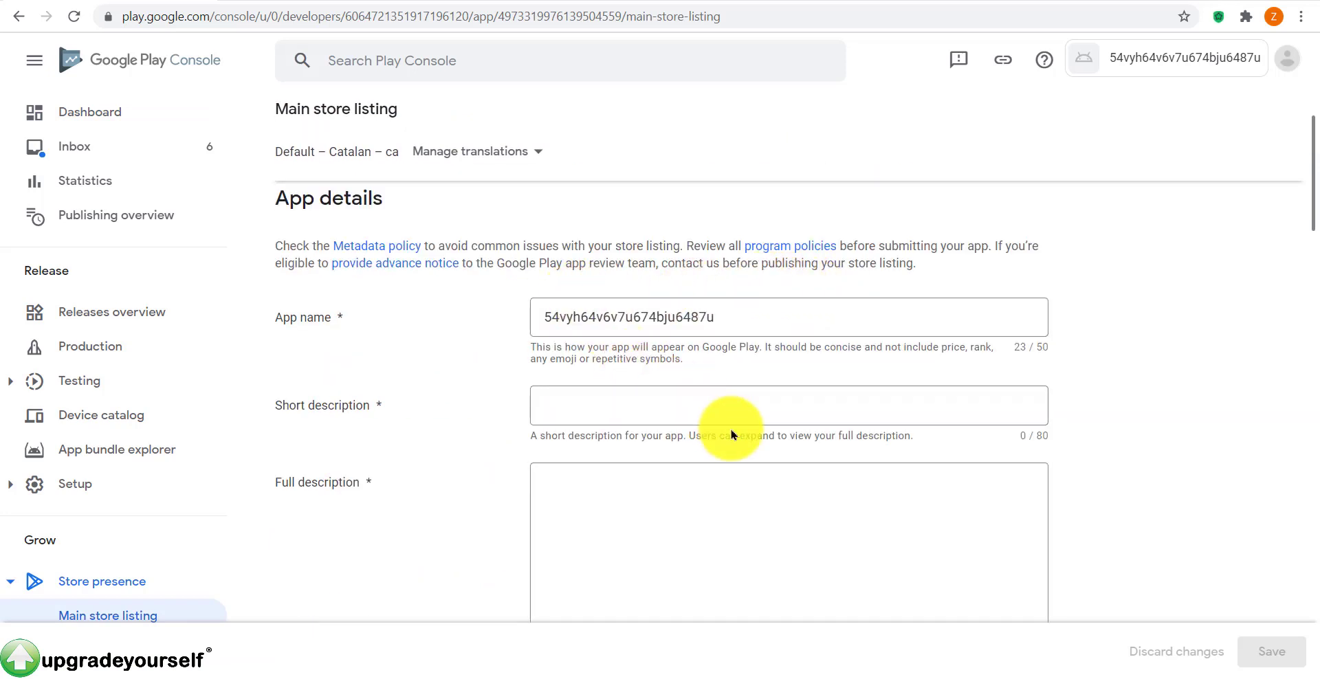
click(717, 401)
text(46v5yh6vgj57uj)
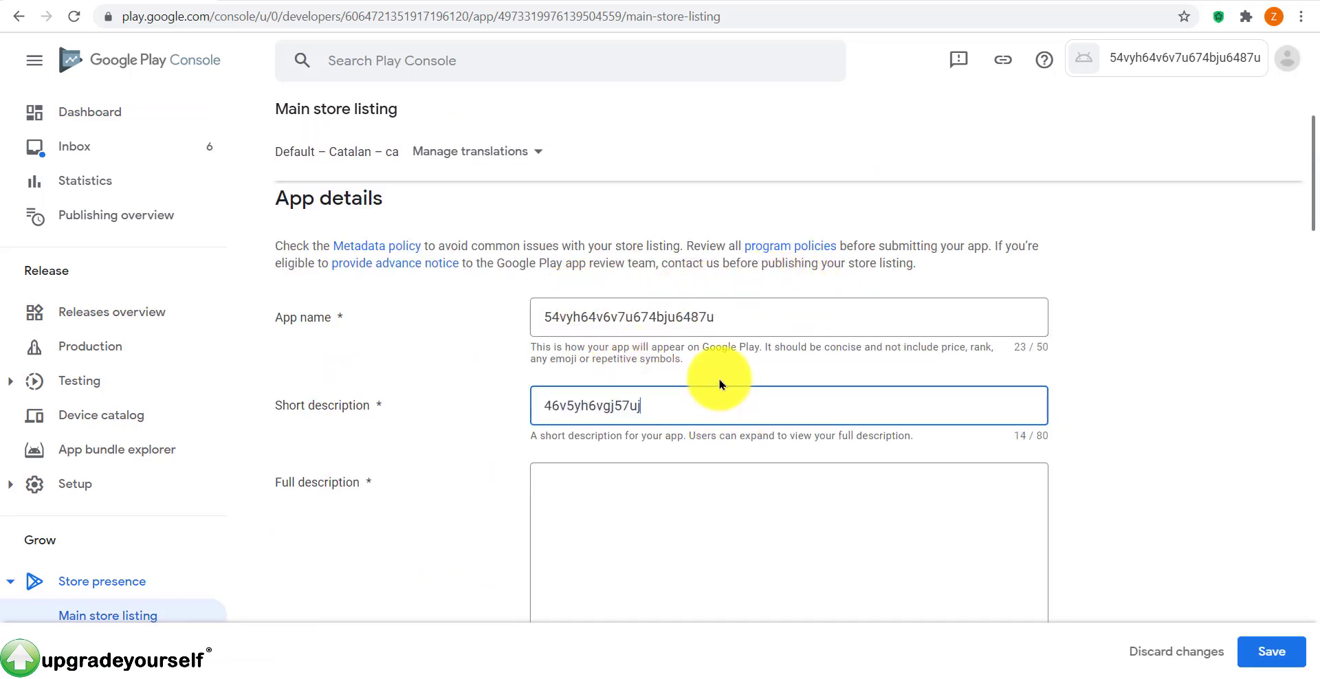
text(7i6bkh7ih8kio8lj8lo9080j70p9k)
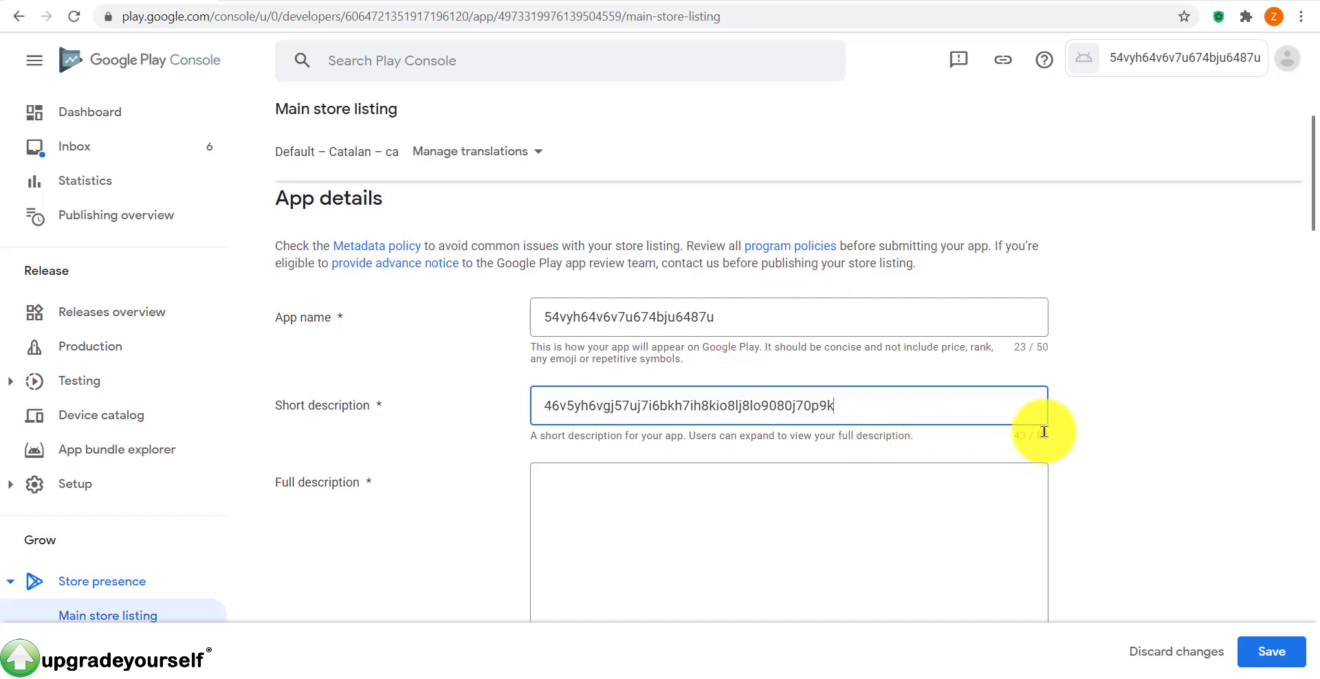
Step: Replace the full description text with 4ct4tf563yfg647hu
scroll(1044, 432, down, 2)
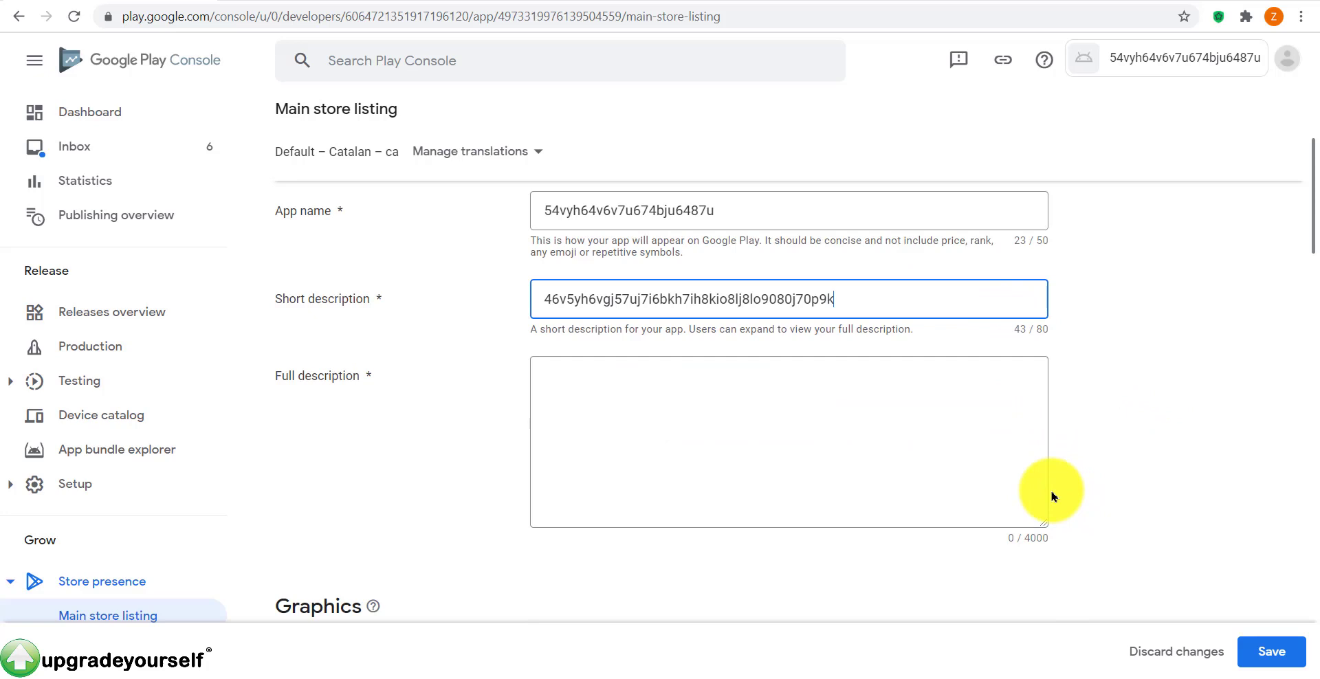
click(789, 465)
text(t vnyytbmjunki68i)
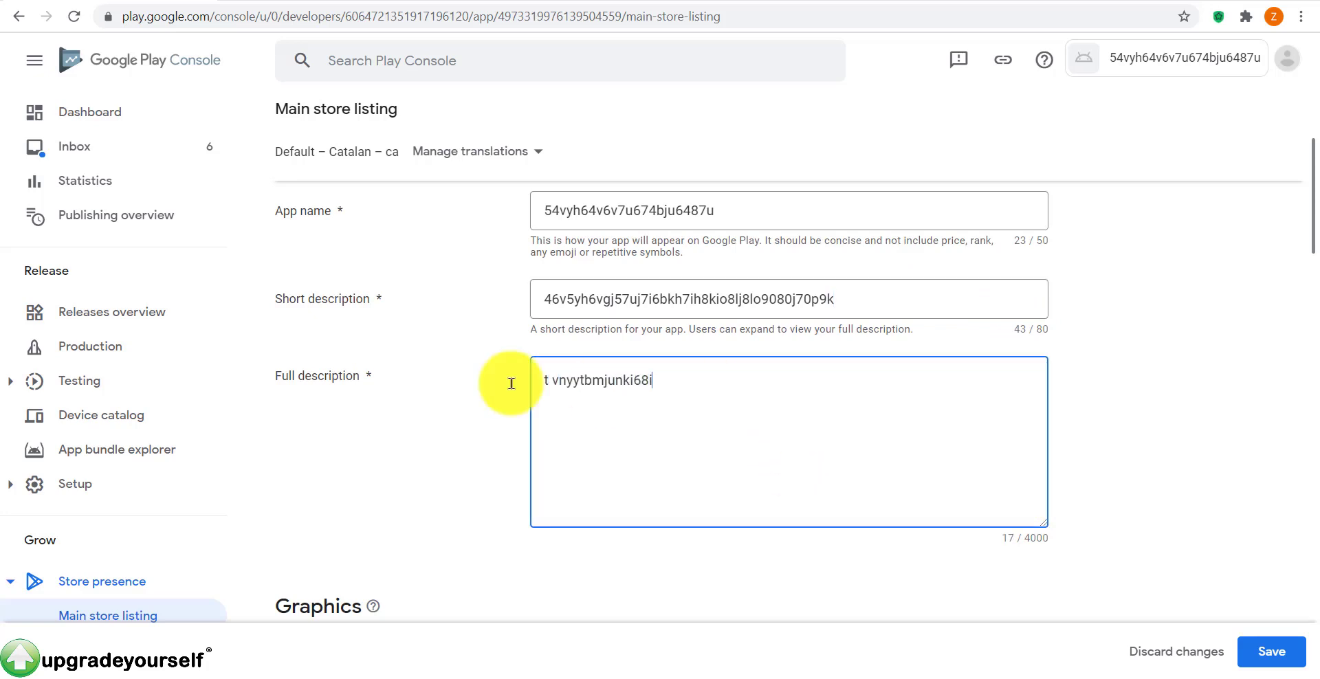
key(ctrl+a)
text(5f67gj)
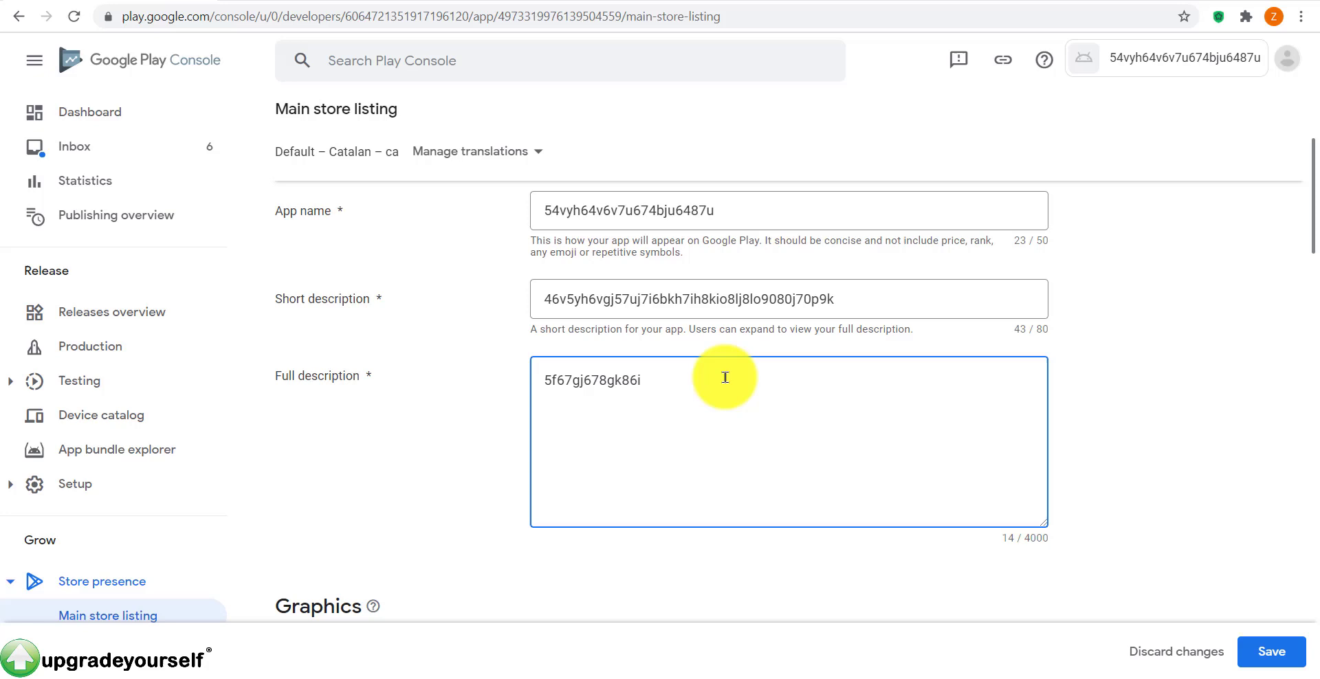
drag(707, 377, 527, 381)
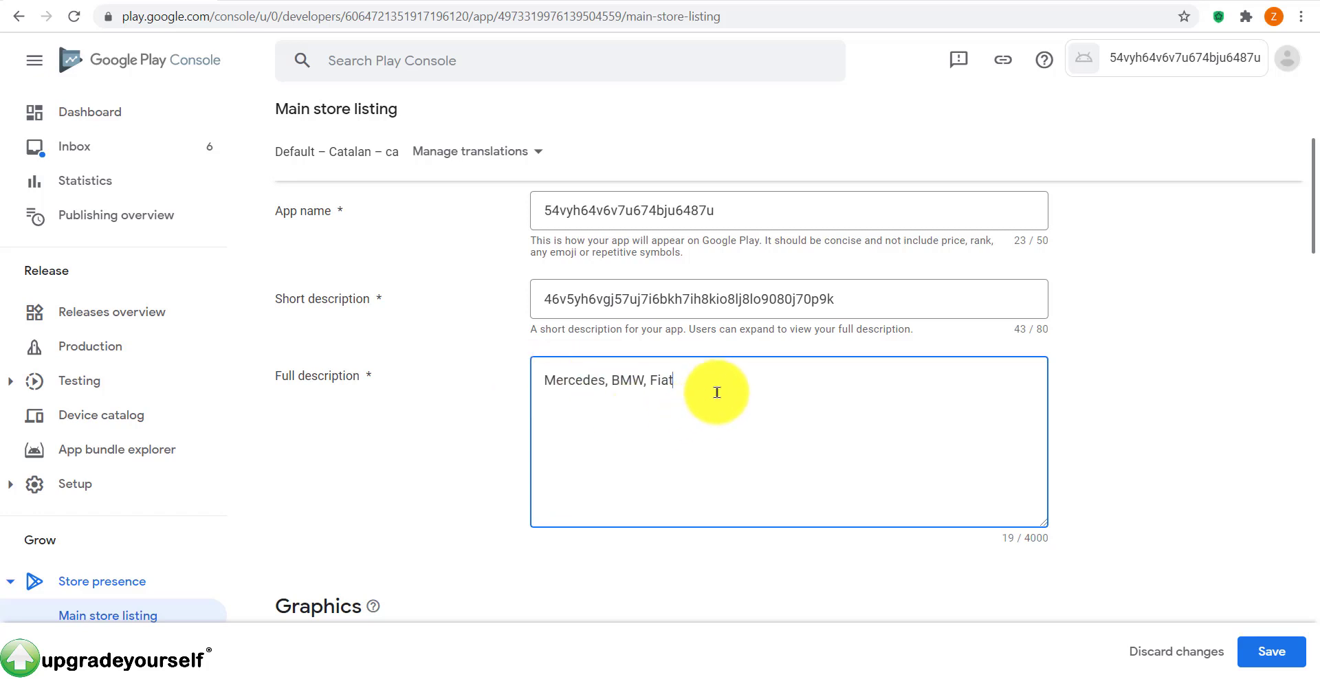
drag(713, 391, 442, 392)
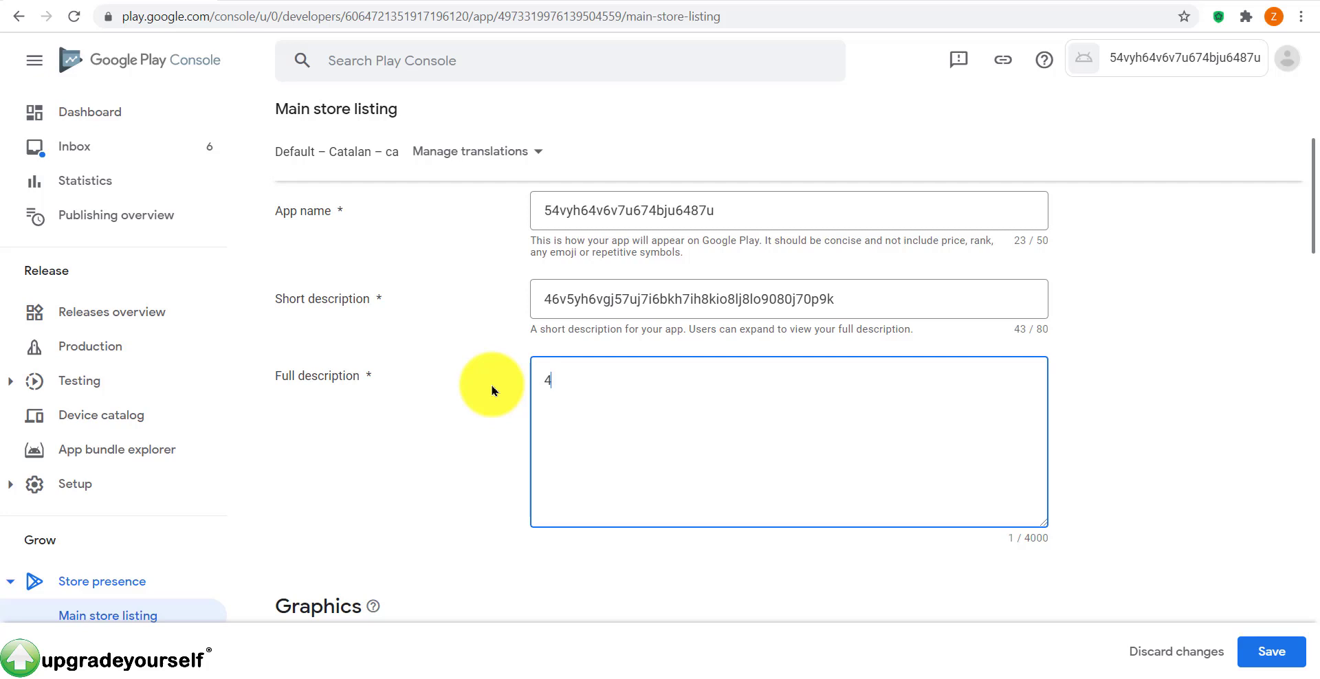
text(4ct4tf563yfg647hu)
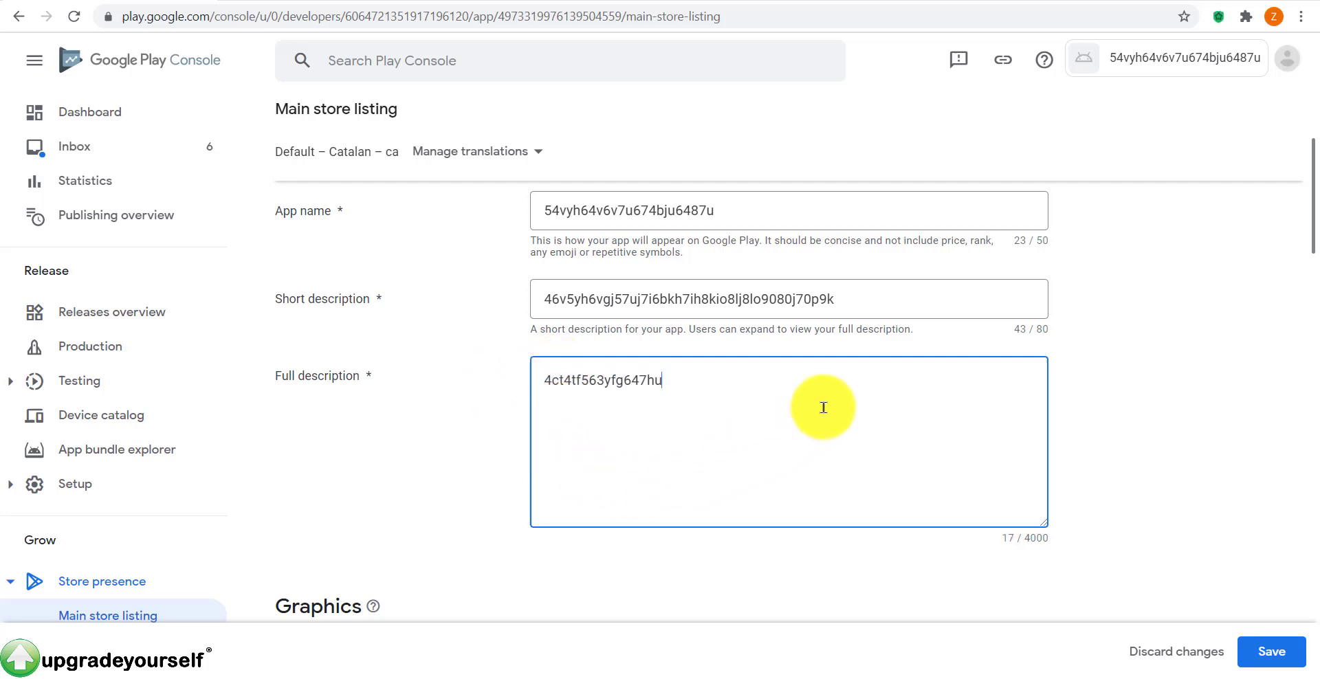
drag(823, 408, 344, 344)
click(677, 373)
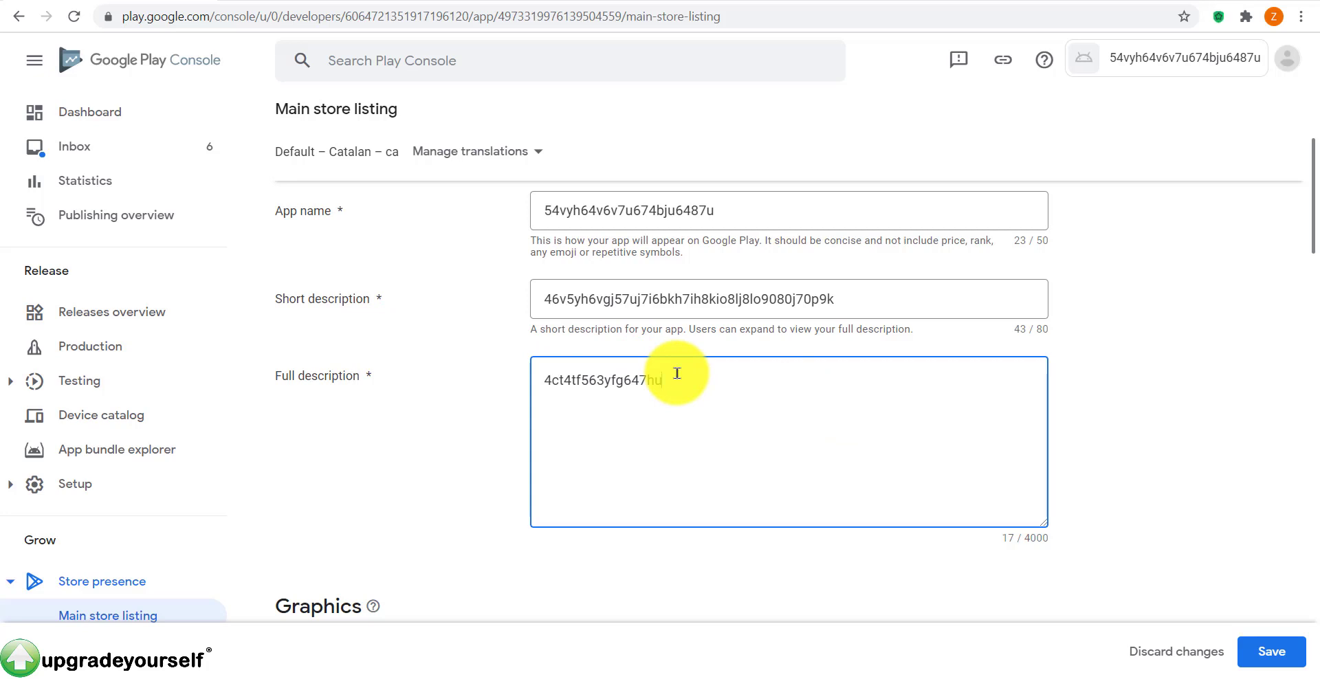
Step: Upload the icon file from the 'publish app google play november 2020' folder as the app icon
scroll(715, 392, down, 3)
scroll(719, 392, up, 3)
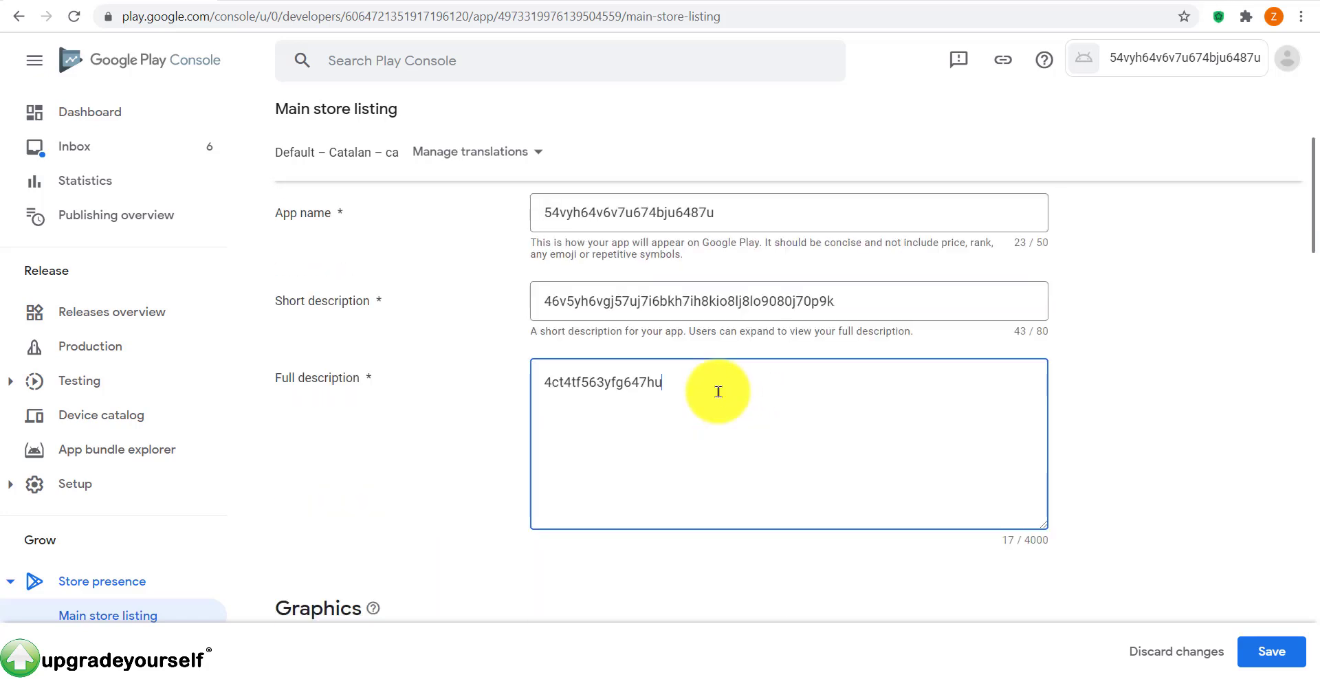
scroll(729, 392, down, 3)
scroll(482, 413, up, 3)
scroll(843, 413, down, 3)
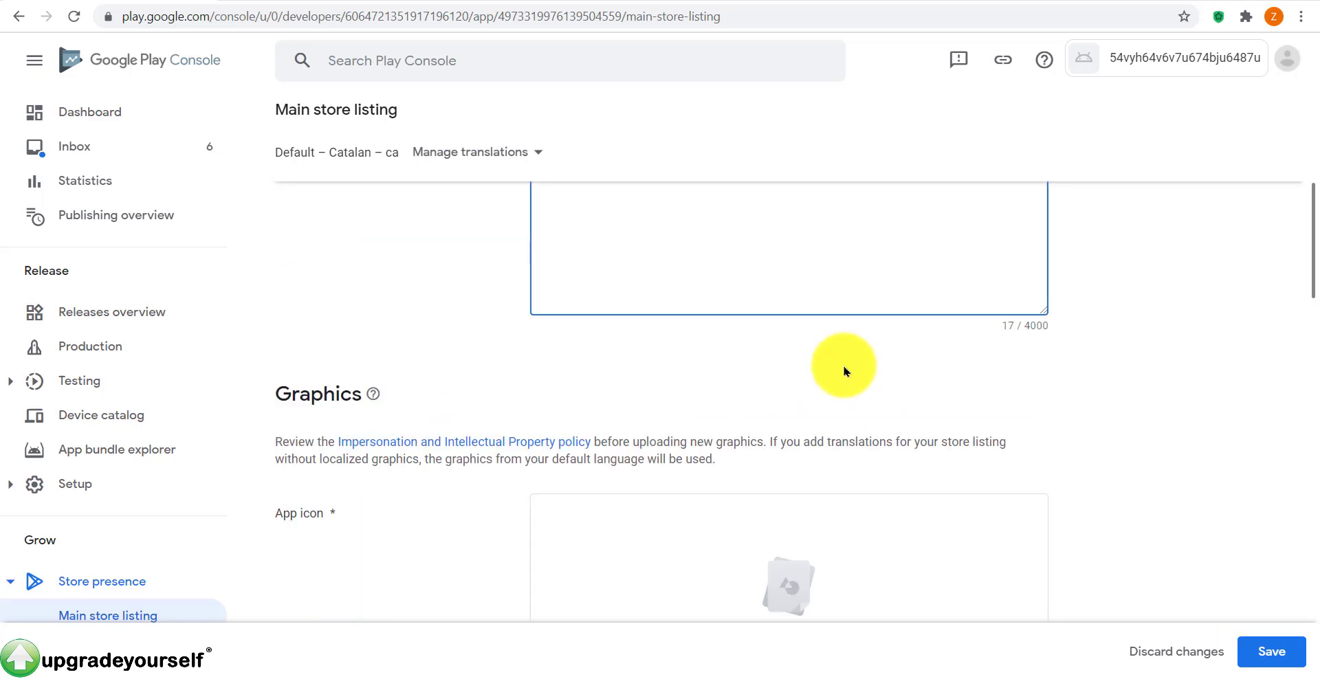
scroll(843, 371, down, 3)
scroll(412, 302, up, 2)
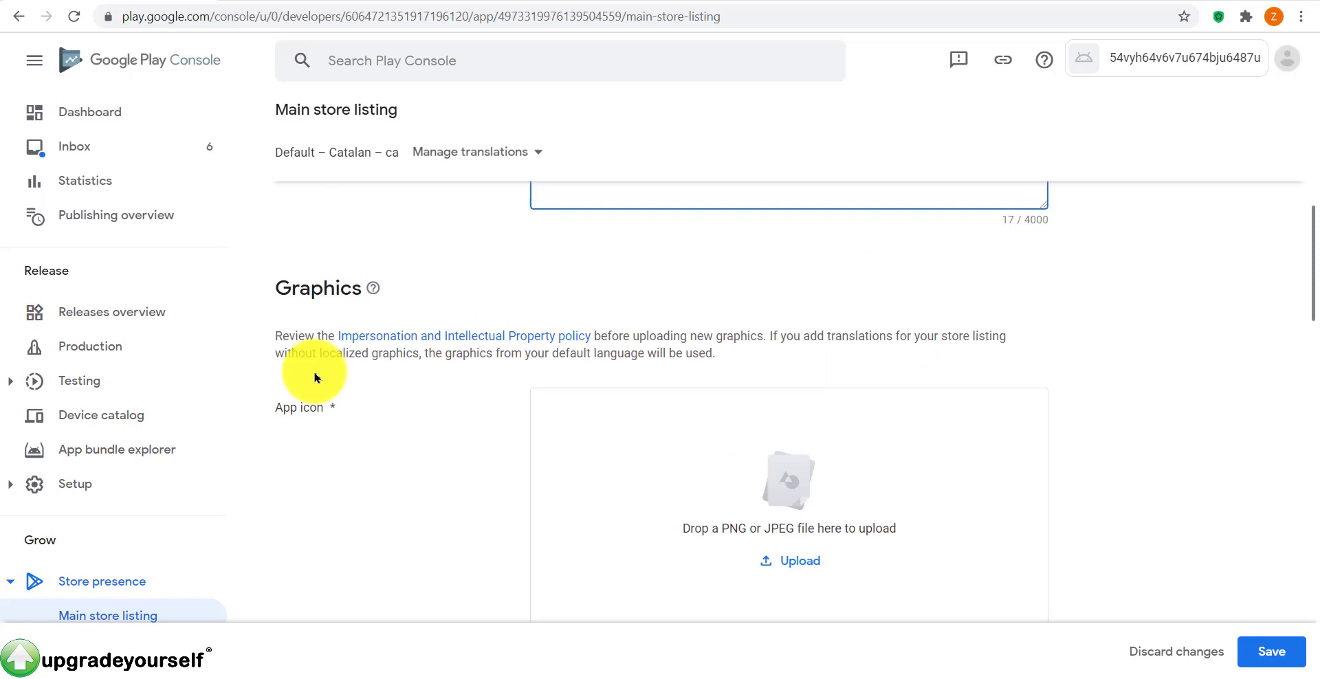
scroll(915, 357, down, 2)
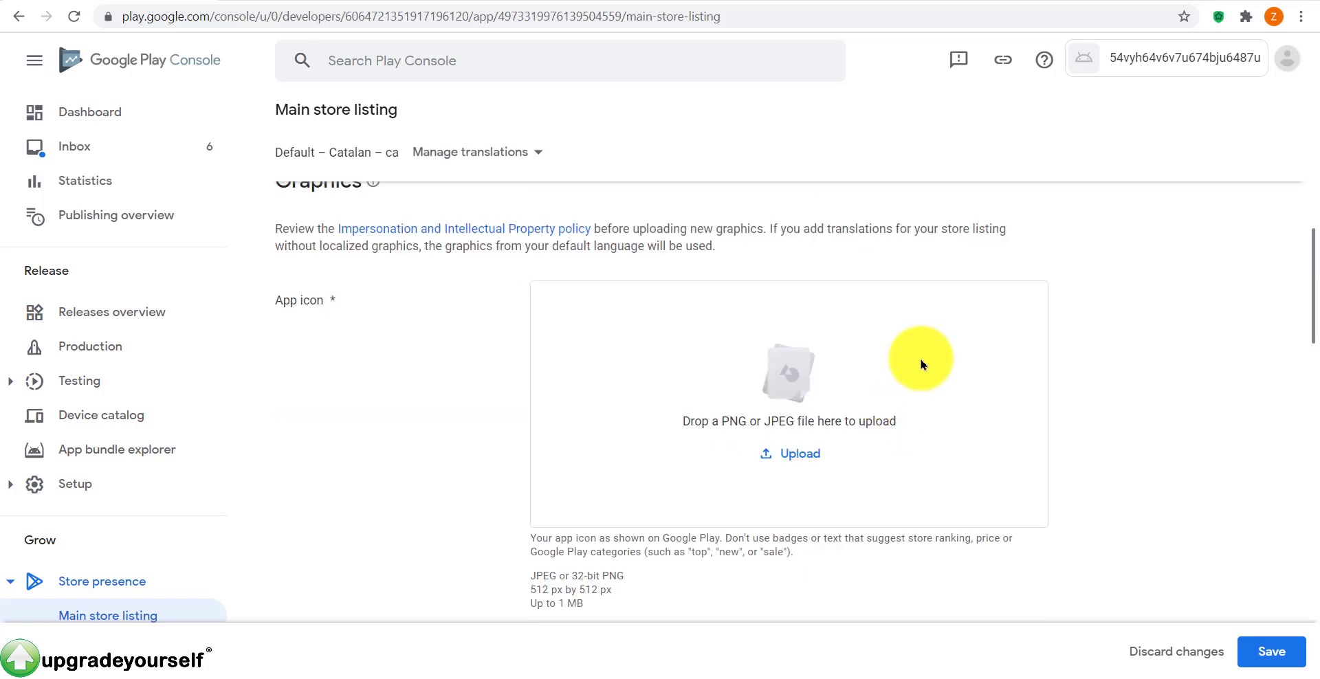
click(806, 453)
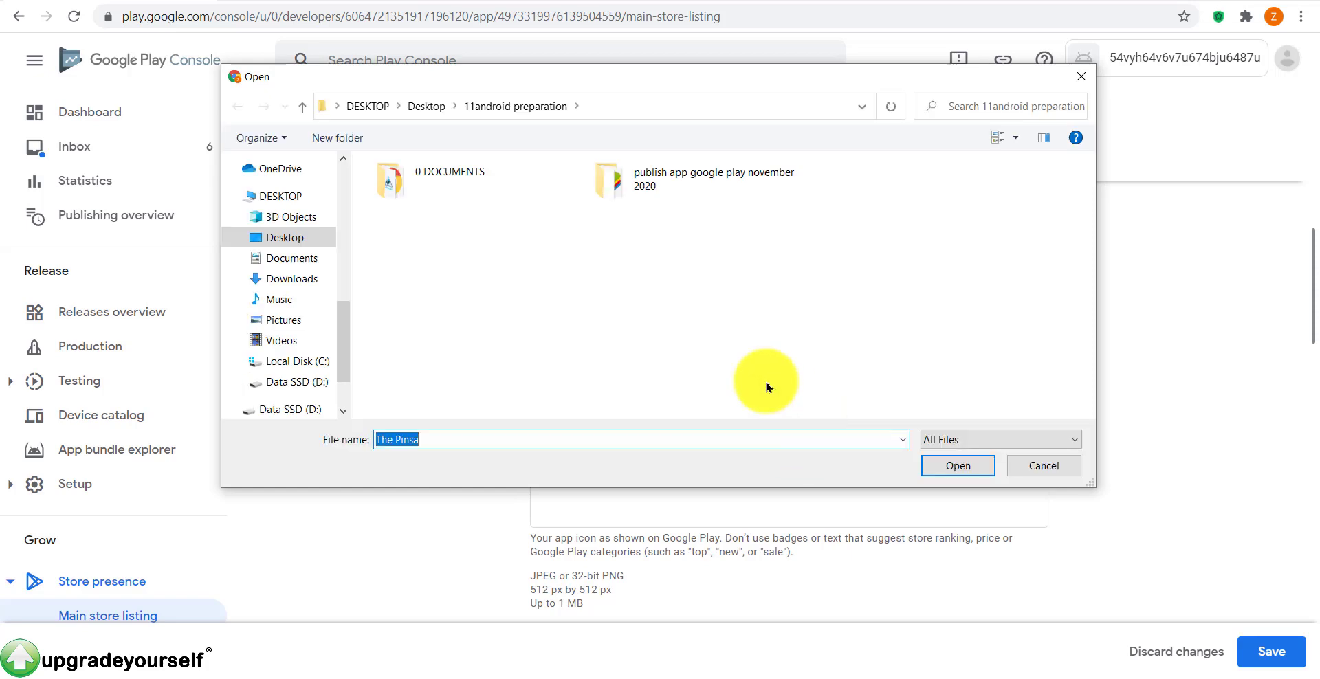
double_click(617, 183)
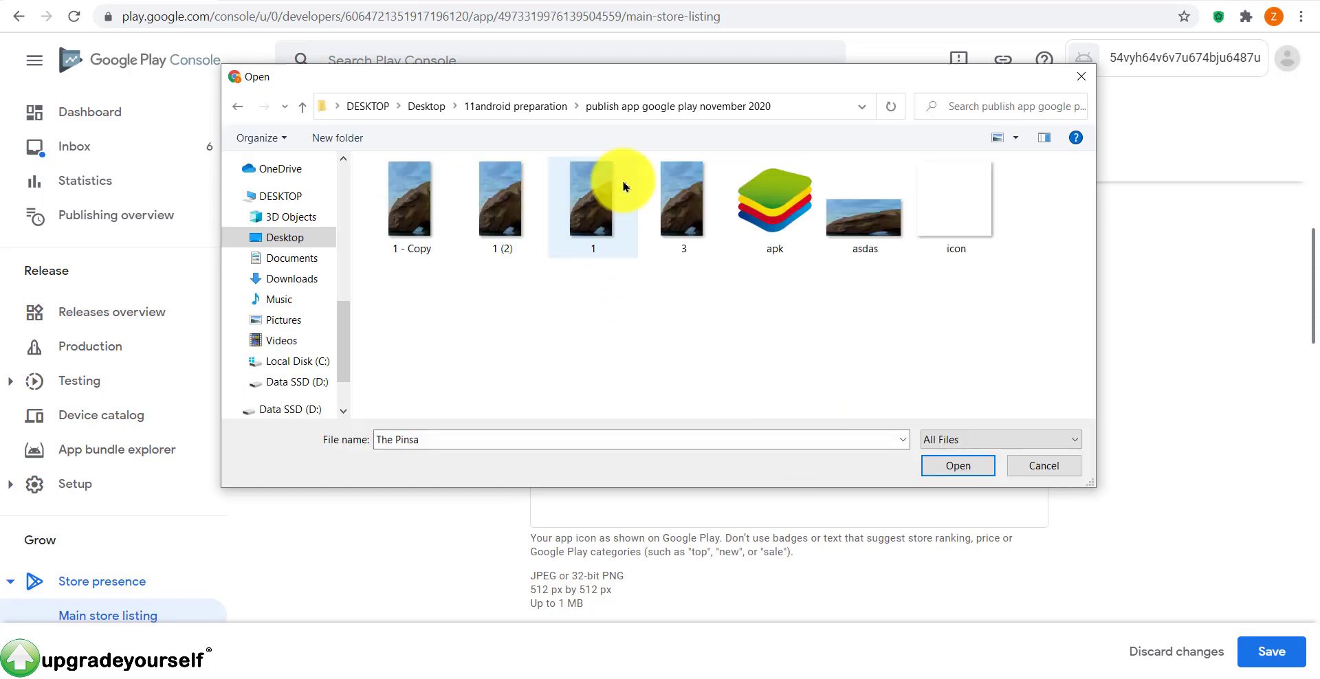
double_click(953, 210)
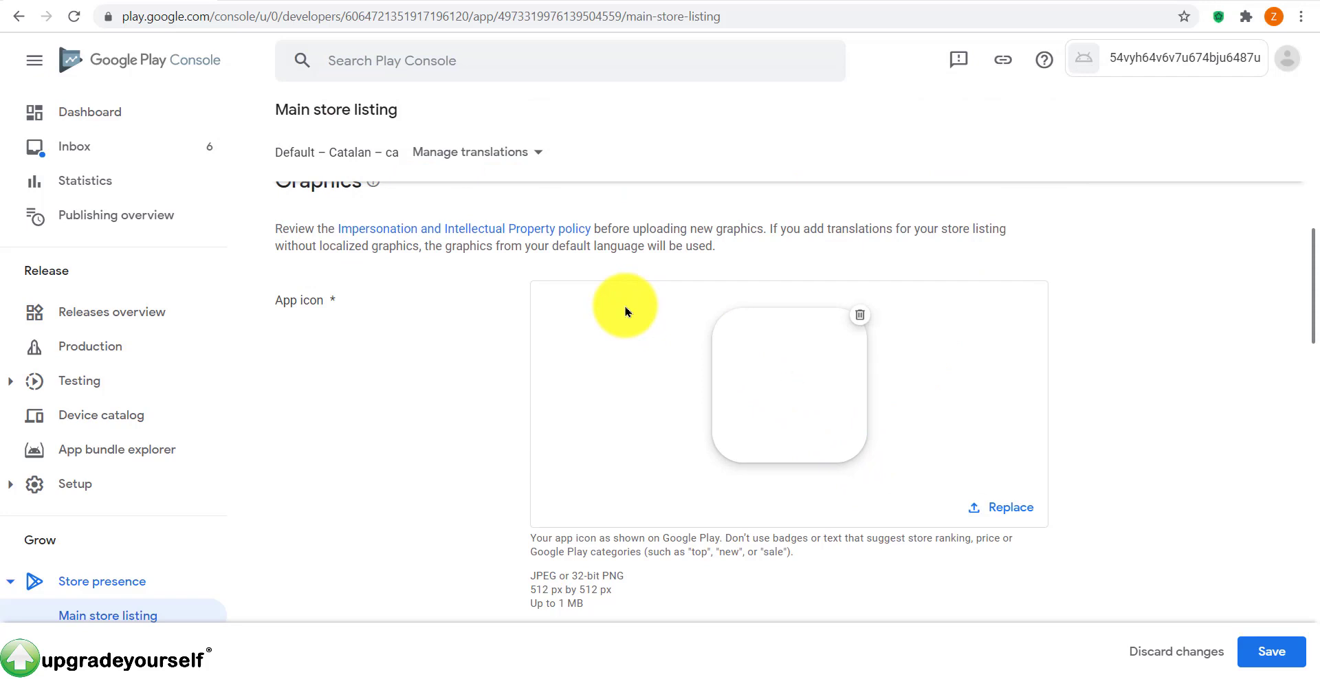
scroll(124, 159, down, 5)
Step: Upload the landscape image as the feature graphic
scroll(530, 229, down, 5)
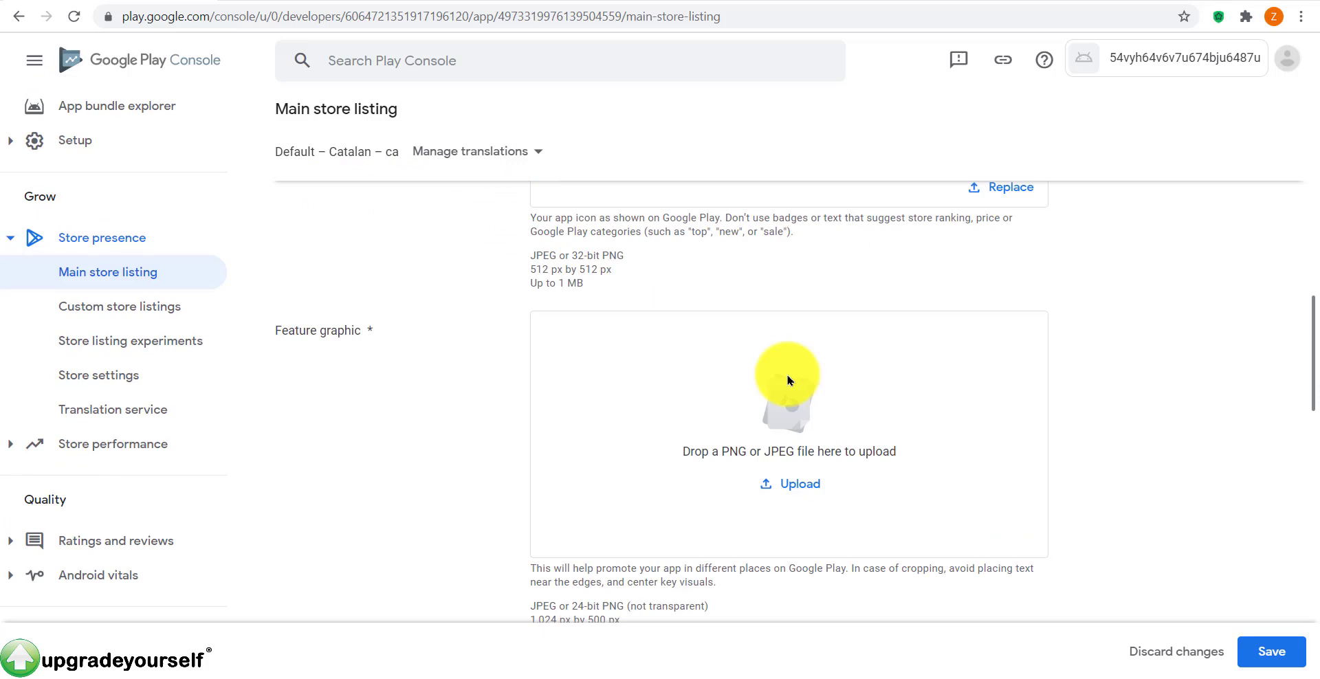
click(802, 489)
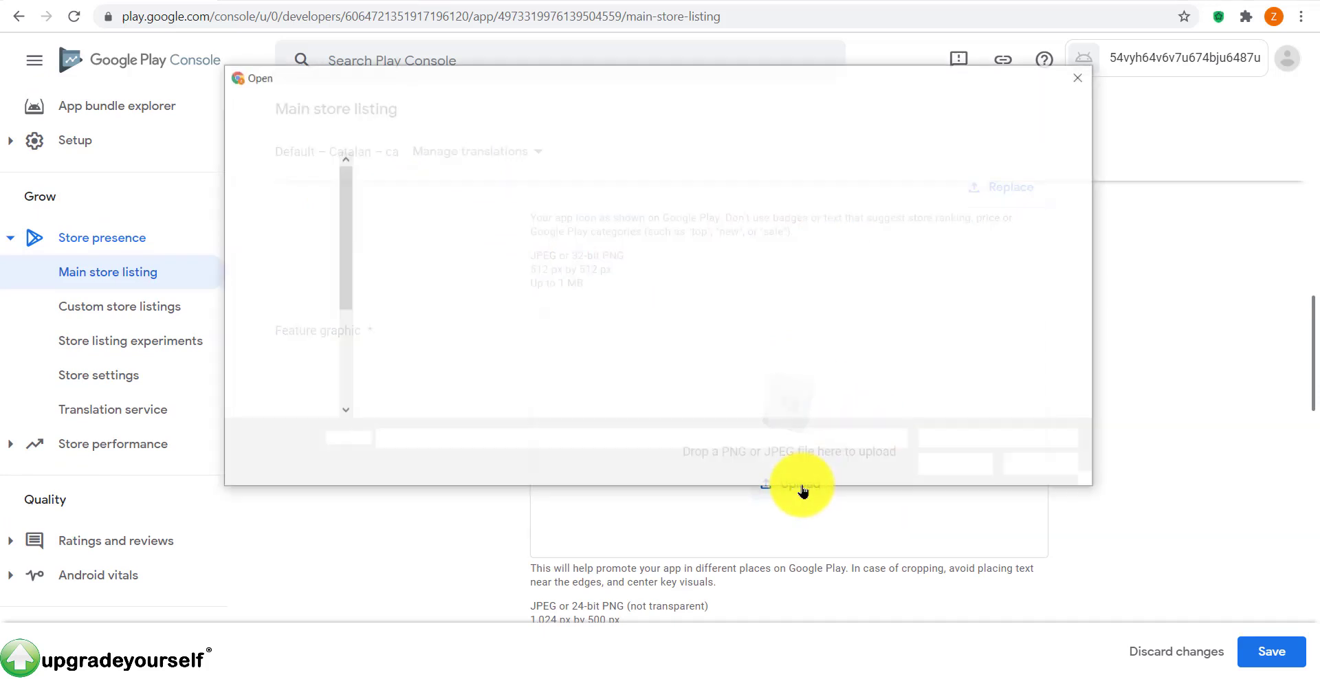
double_click(869, 215)
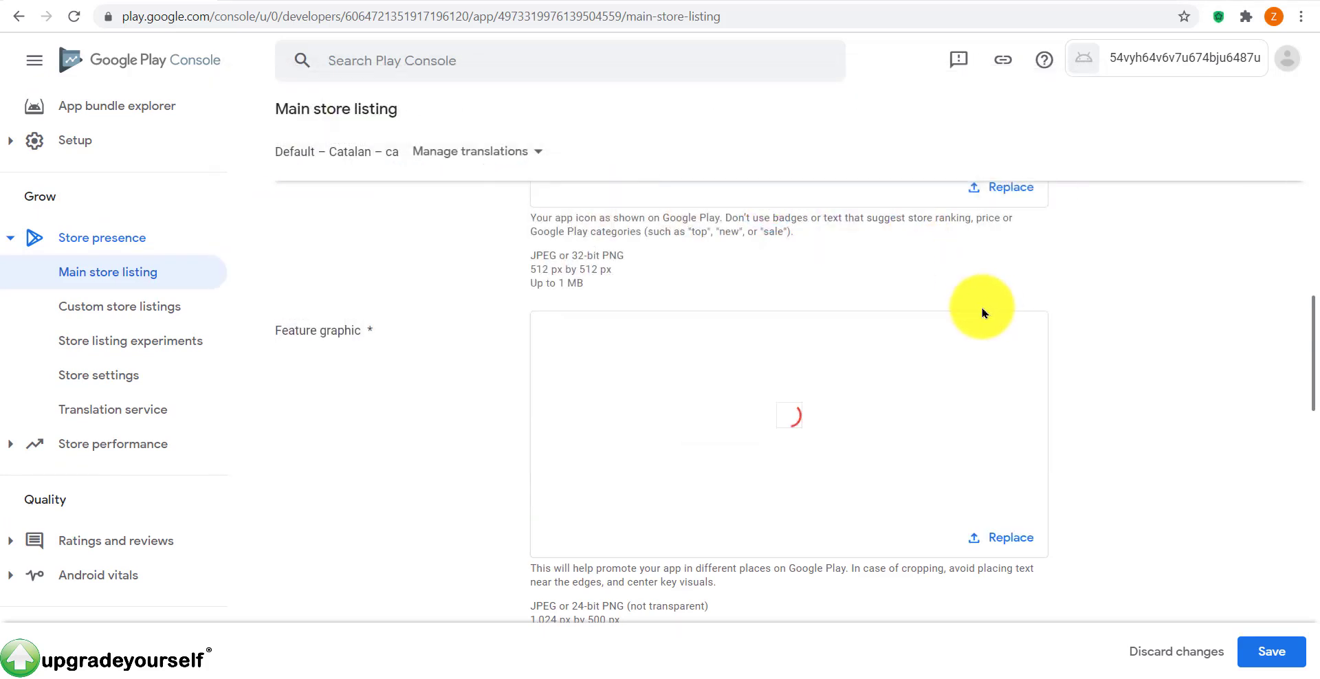
scroll(866, 483, down, 3)
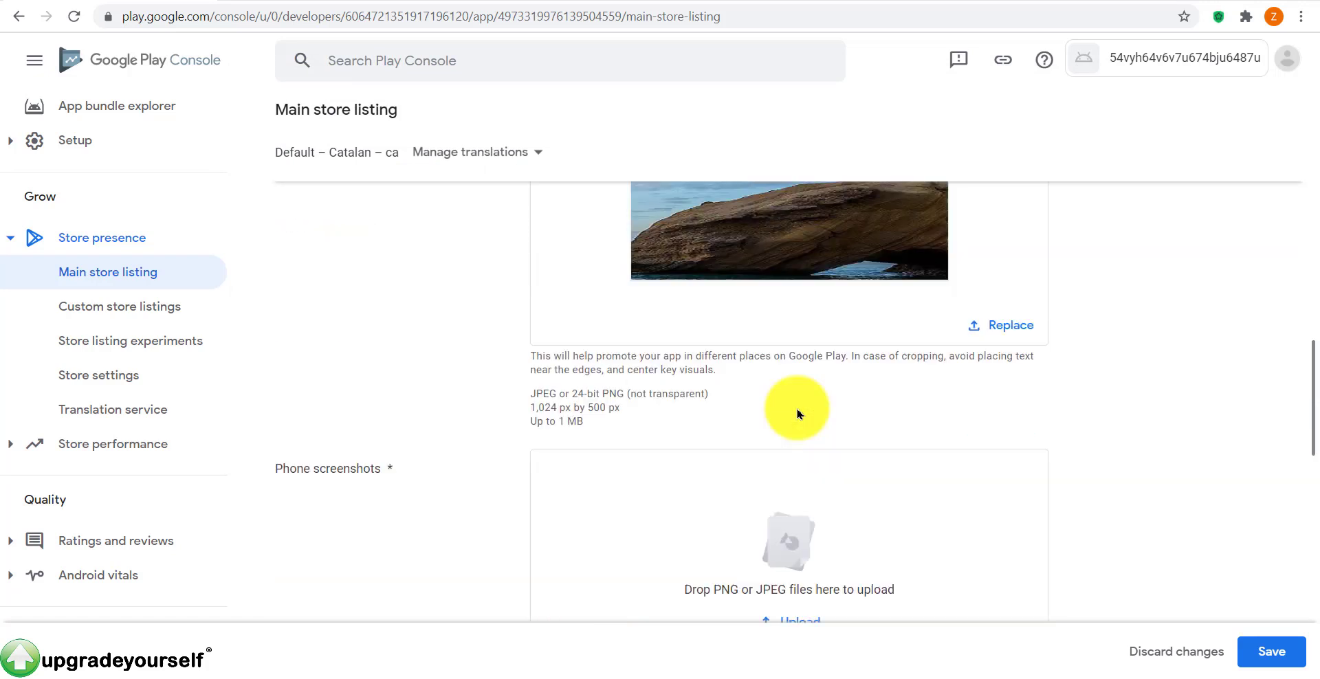
drag(526, 408, 607, 406)
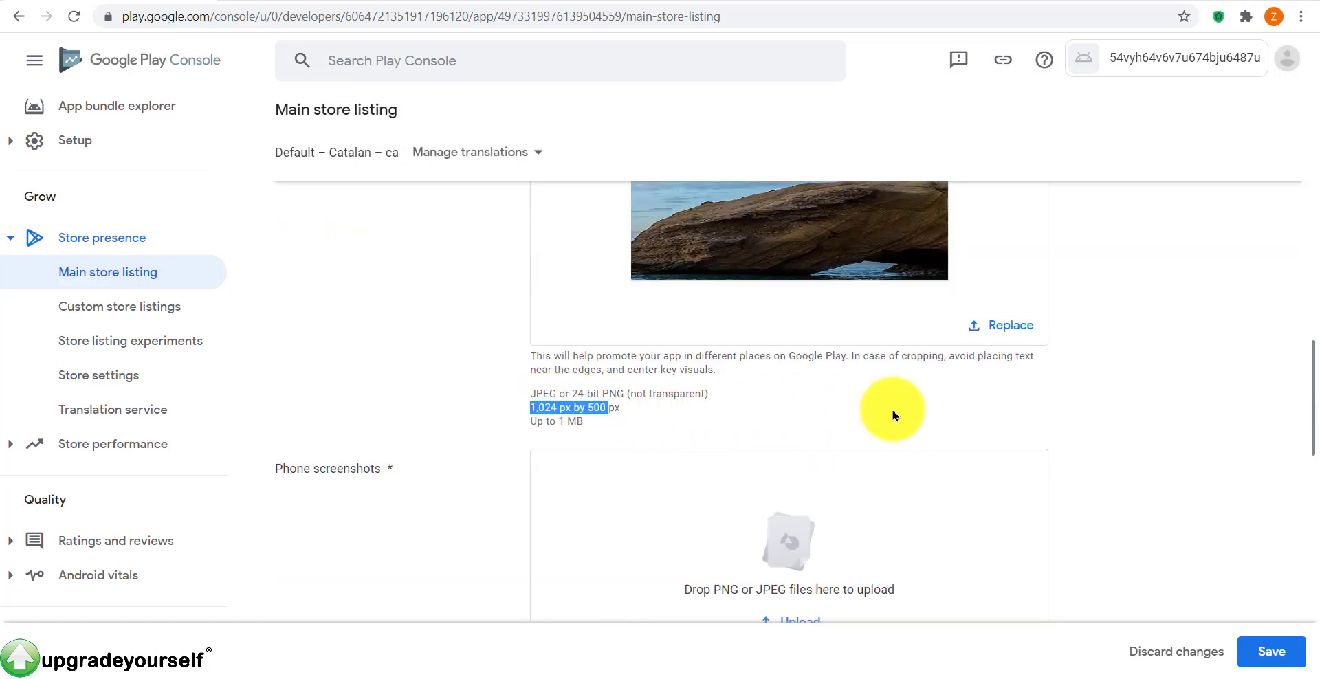
Step: Upload four portrait screenshots as phone screenshots
scroll(894, 416, down, 2)
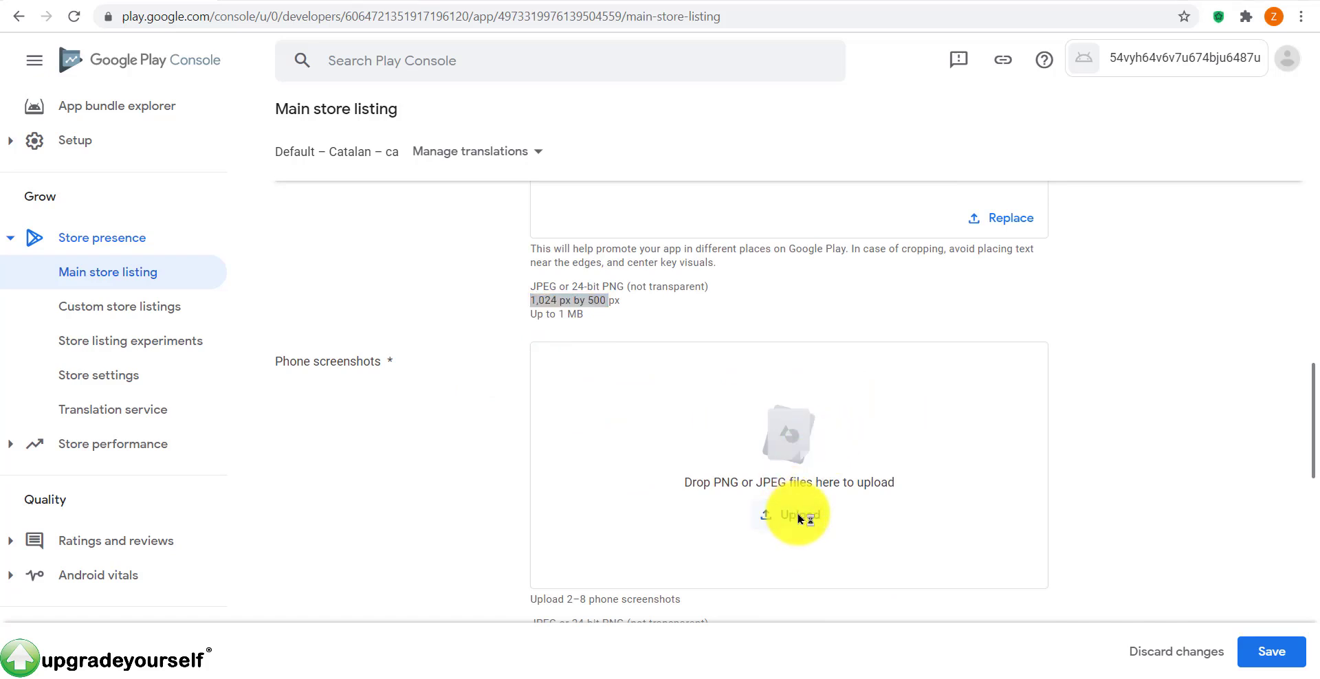
drag(395, 321, 674, 229)
click(945, 468)
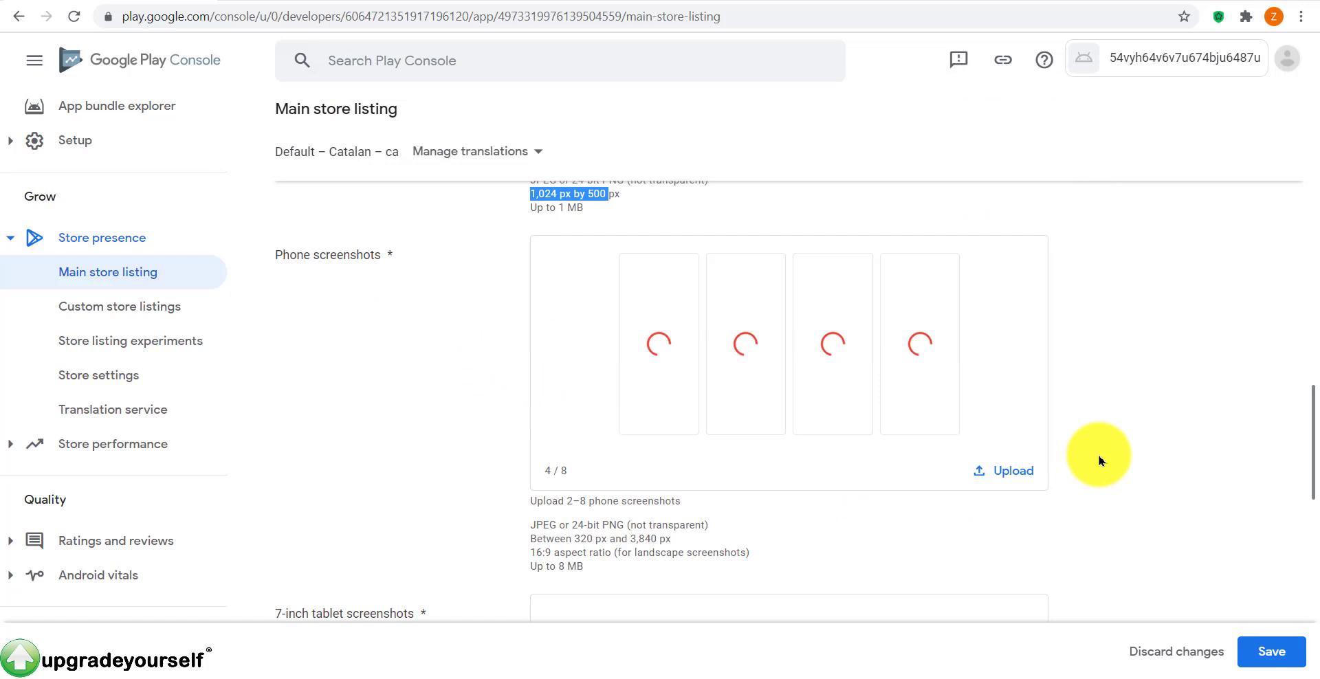
Step: Upload four screenshots each for the 7-inch and 10-inch tablet slots
scroll(1098, 460, down, 5)
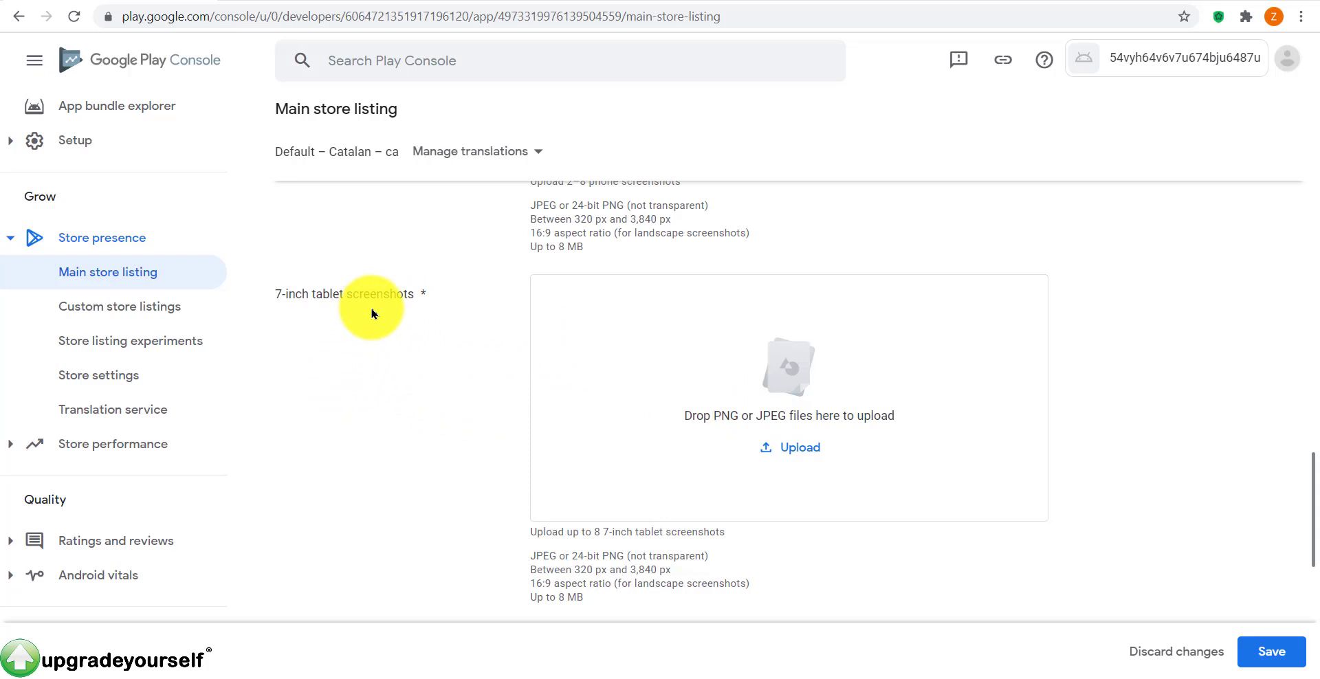
scroll(385, 319, up, 2)
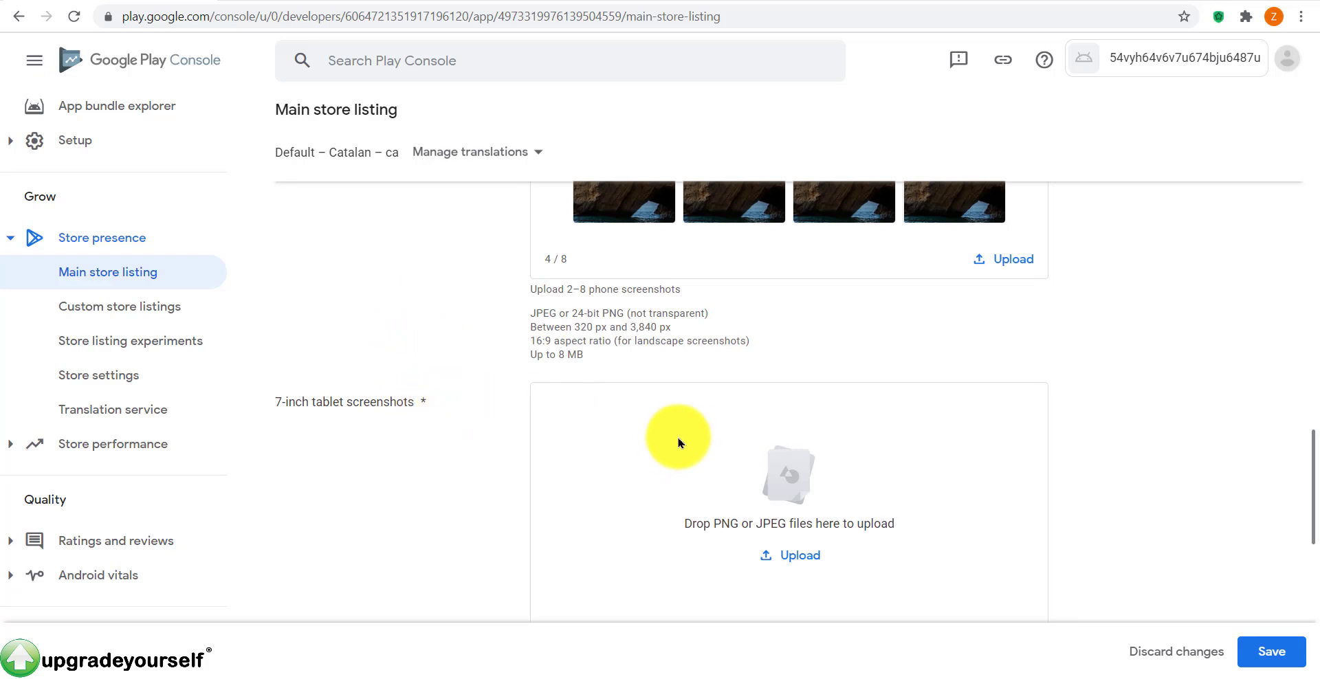
scroll(678, 440, down, 2)
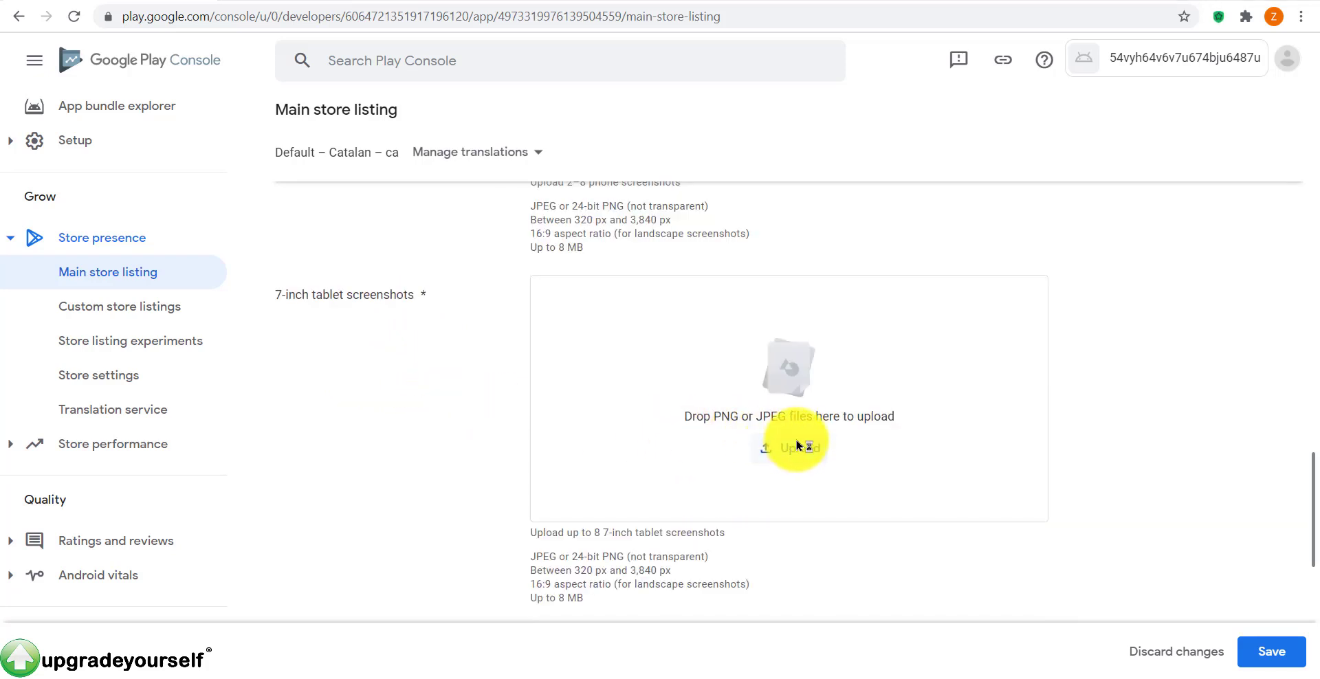
drag(692, 285, 444, 207)
click(941, 466)
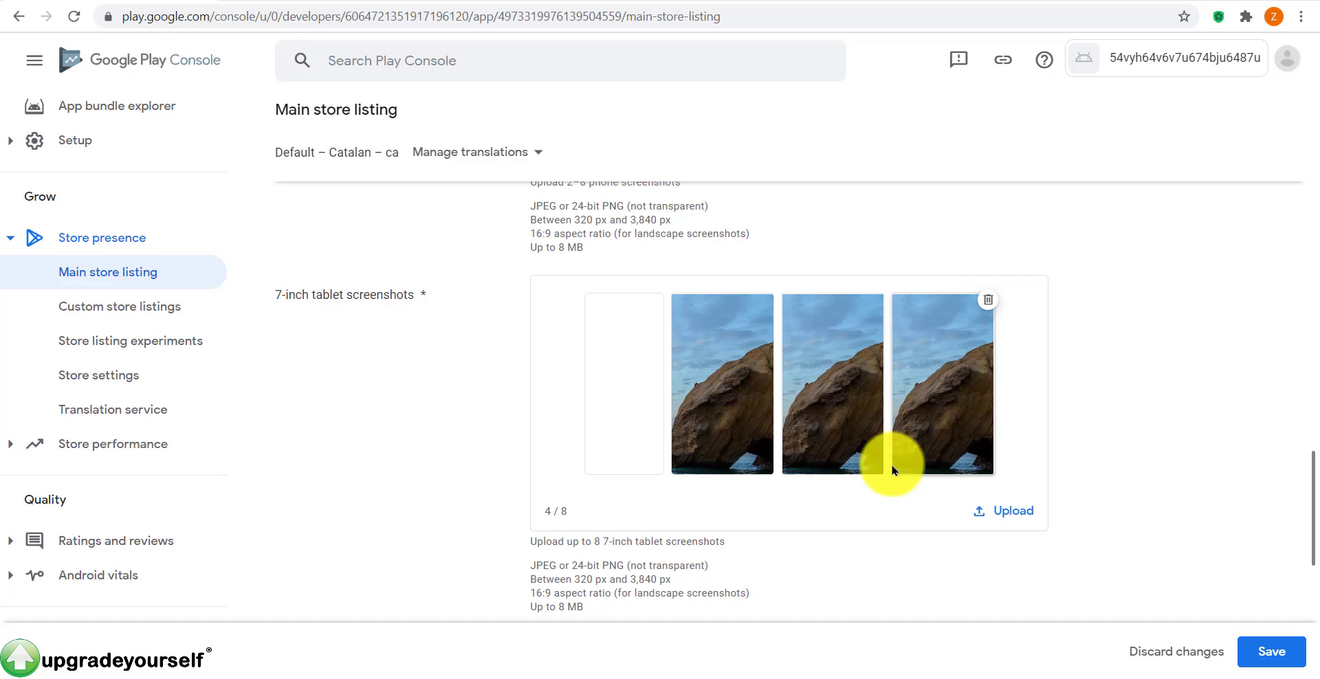
scroll(887, 470, down, 5)
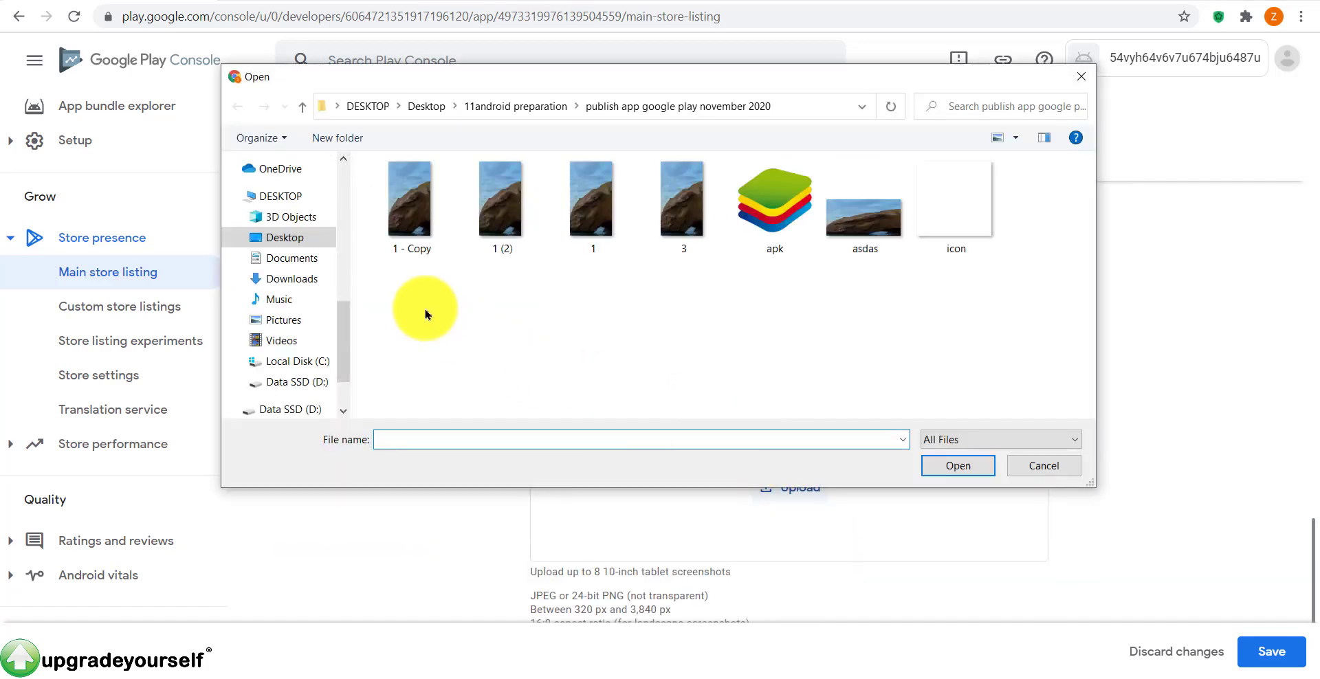
drag(378, 288, 643, 199)
click(956, 467)
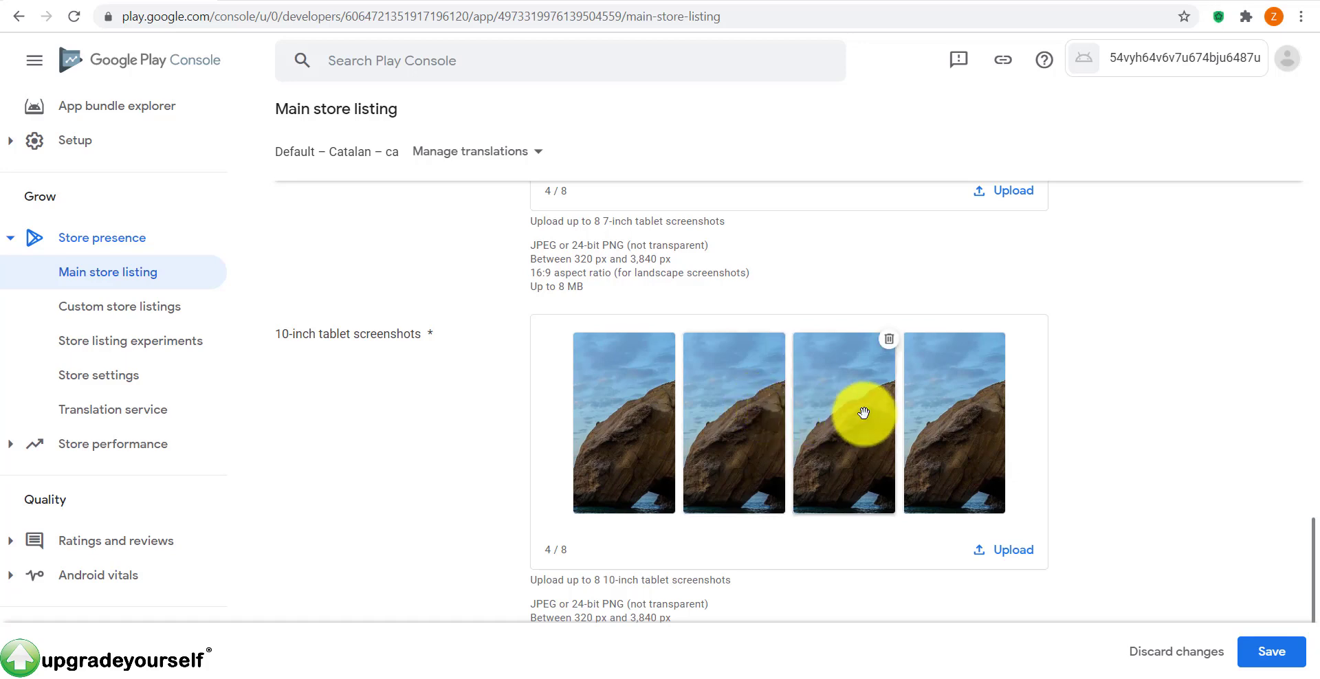
Step: Save the main store listing with its descriptions, graphics and screenshots, leaving the video link empty
scroll(865, 331, down, 3)
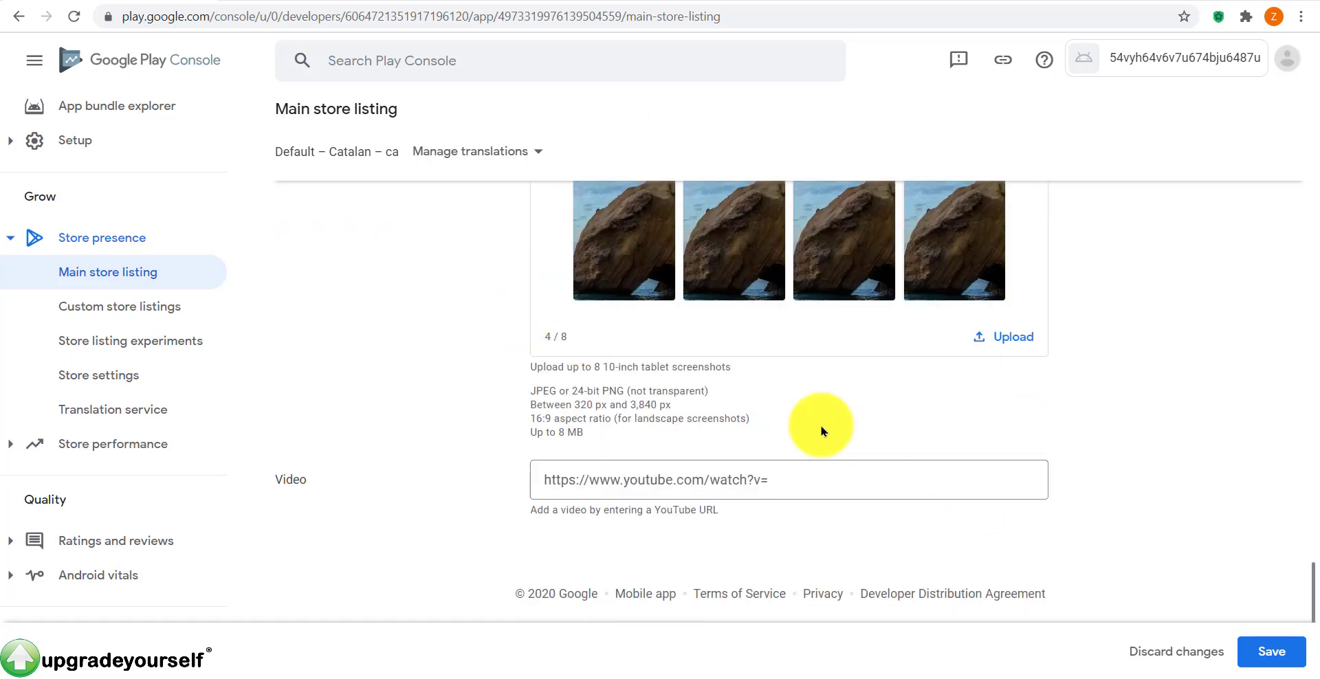
click(801, 489)
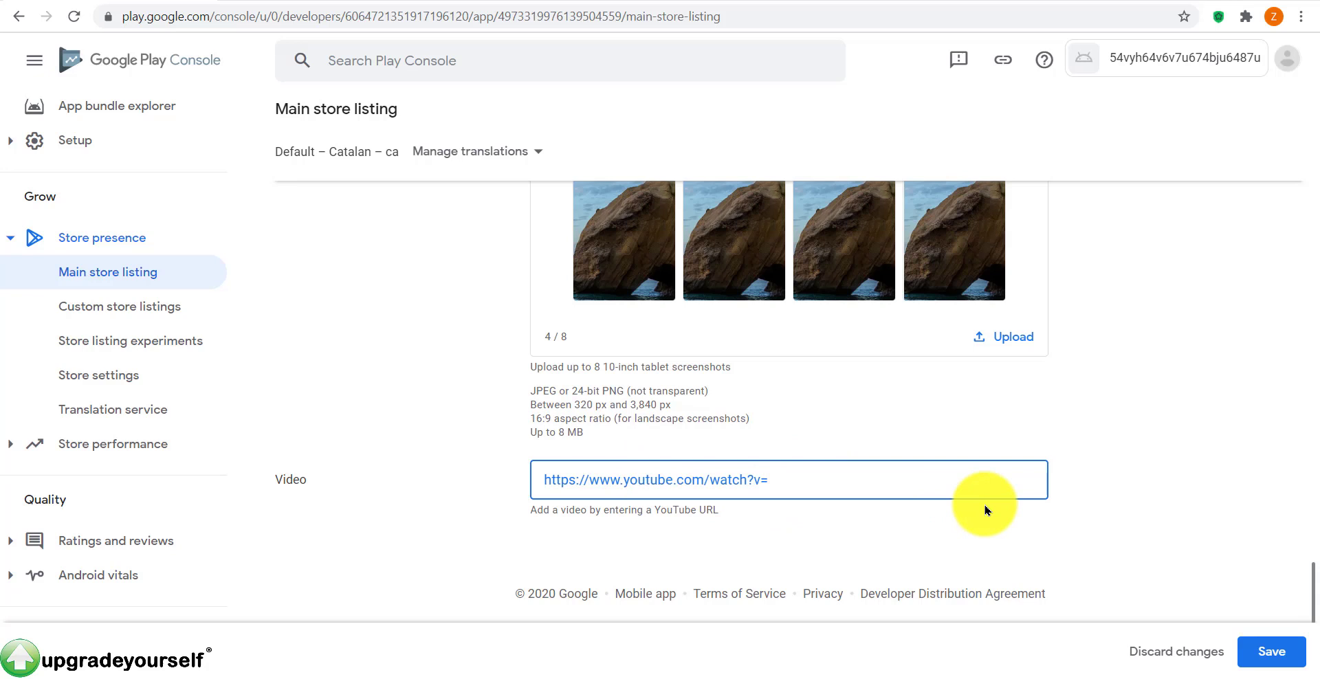
click(1290, 653)
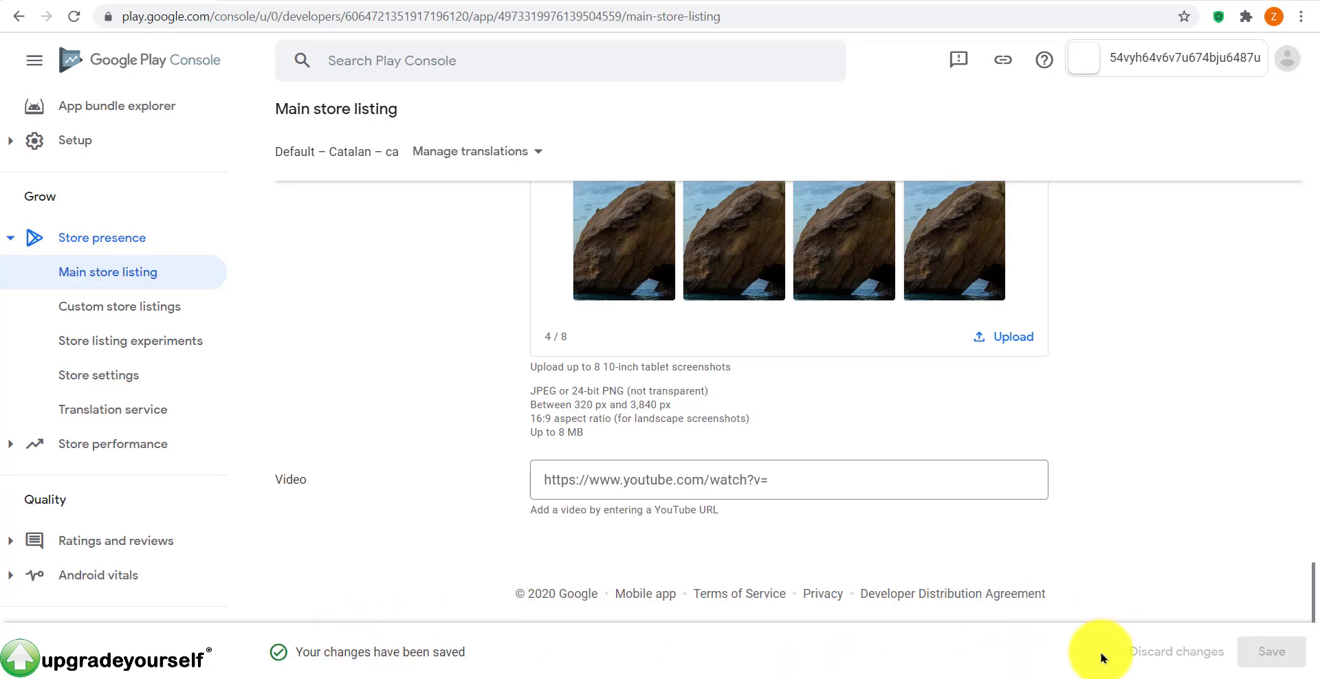
scroll(1096, 547, up, 20)
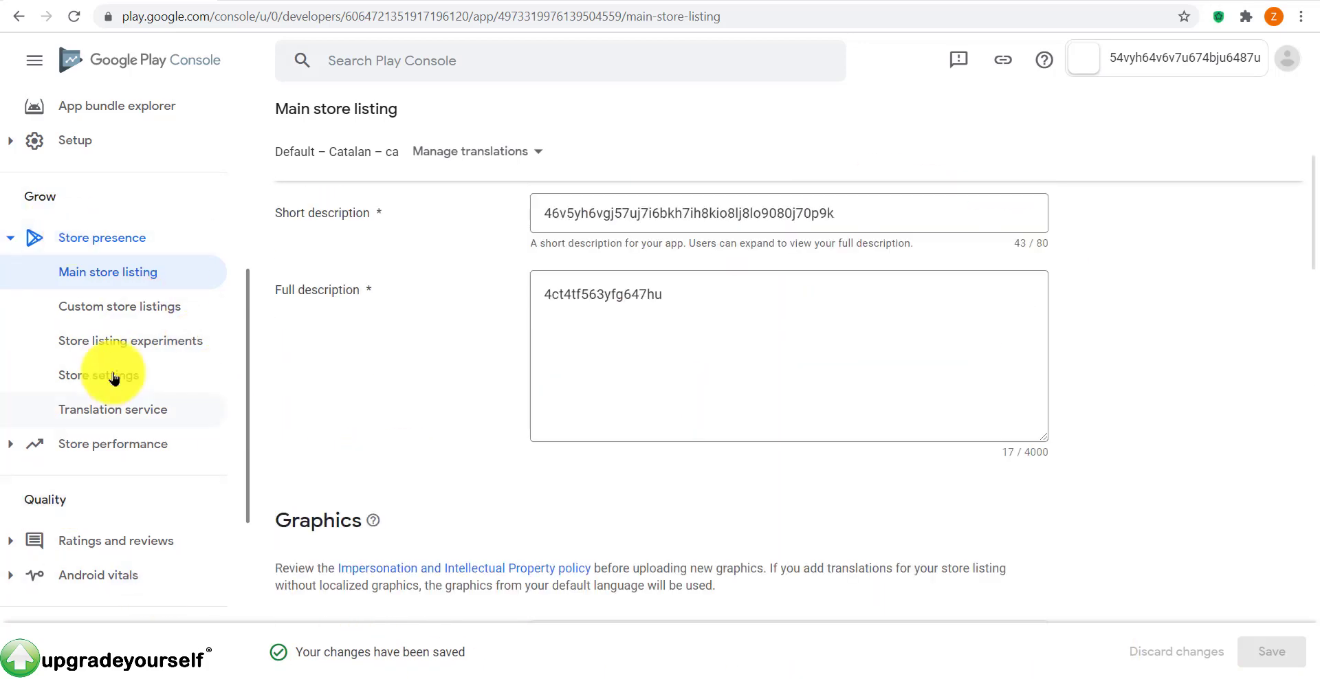
scroll(178, 480, up, 6)
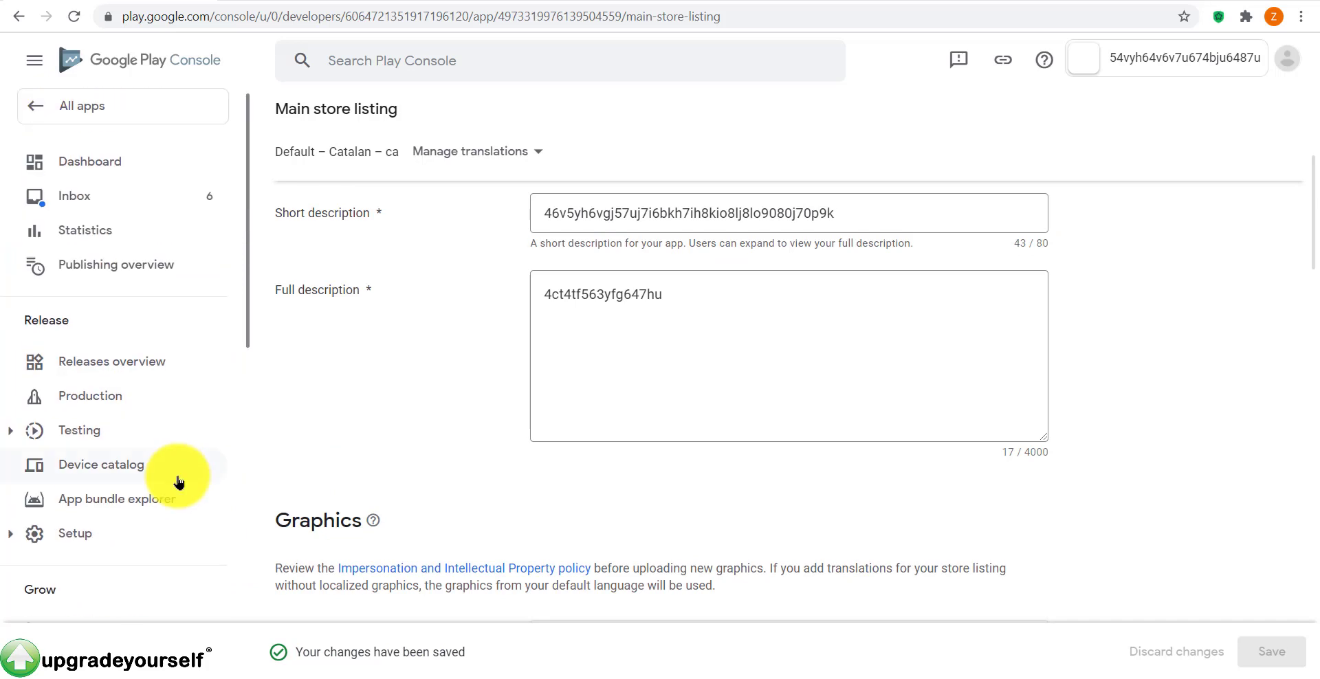
Step: On the Dashboard, review the internal and closed testing task lists under Release your app
click(119, 172)
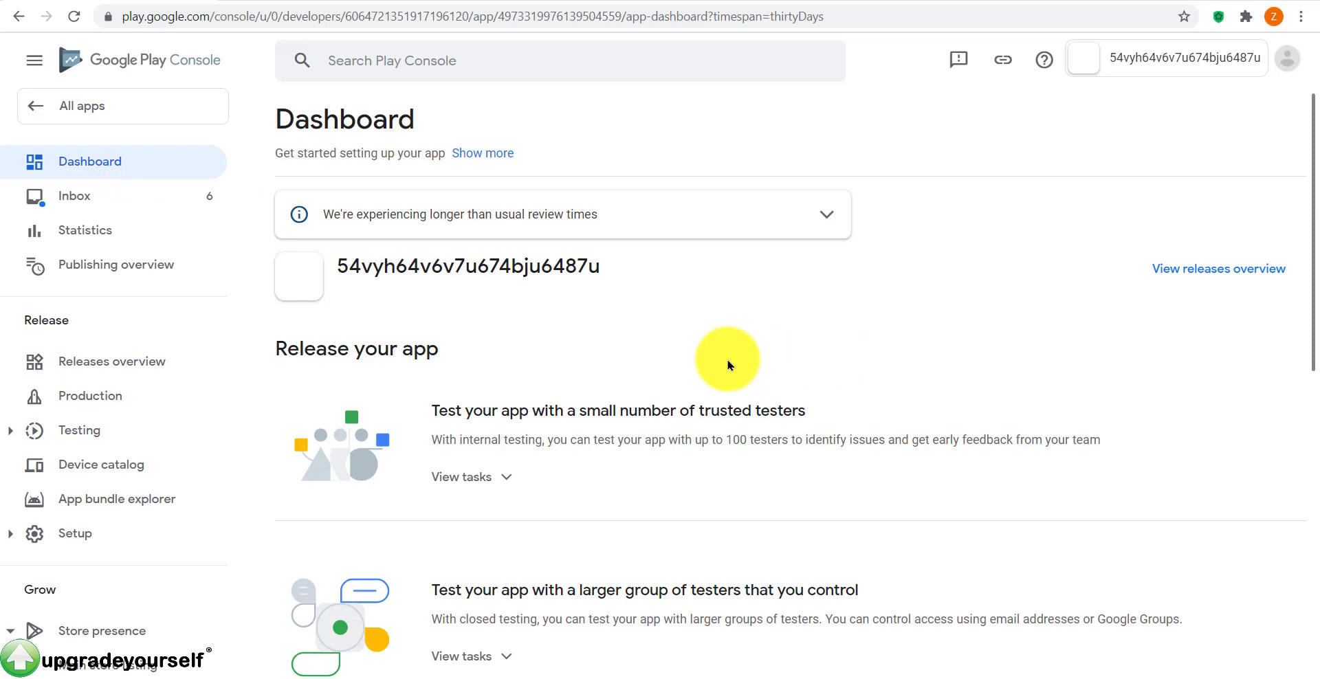
drag(516, 359, 273, 349)
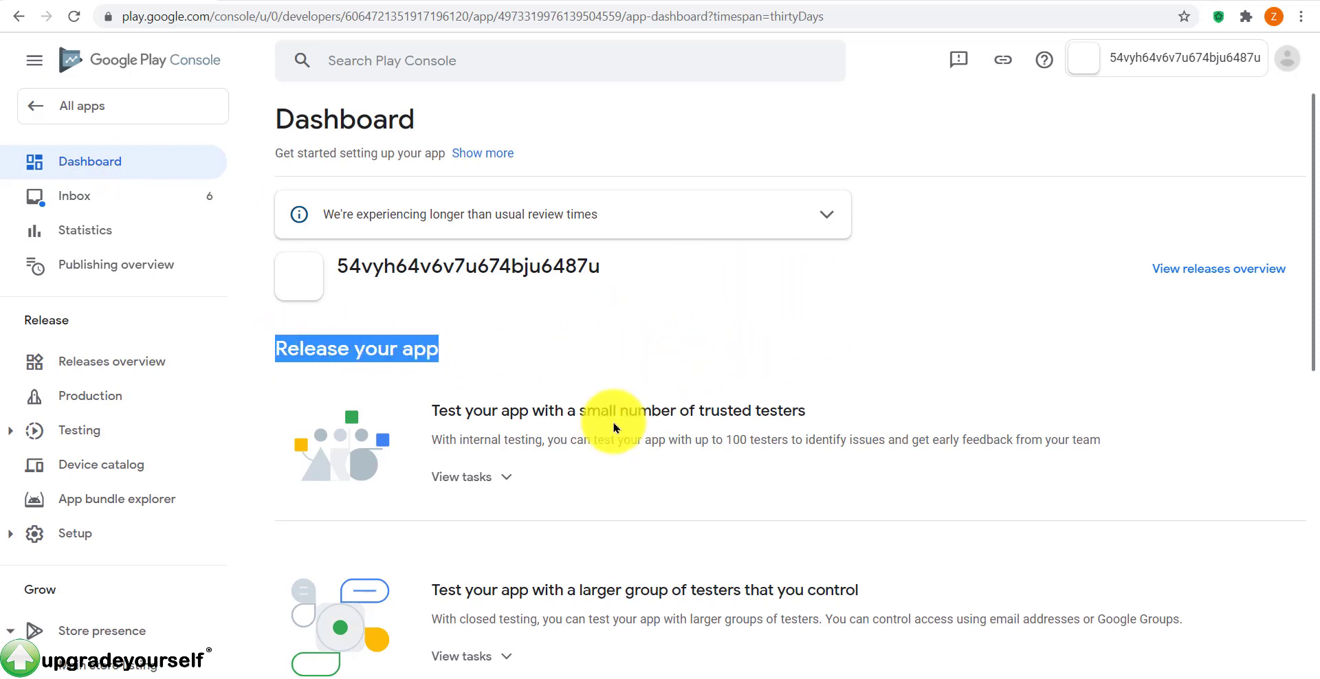
scroll(791, 440, down, 3)
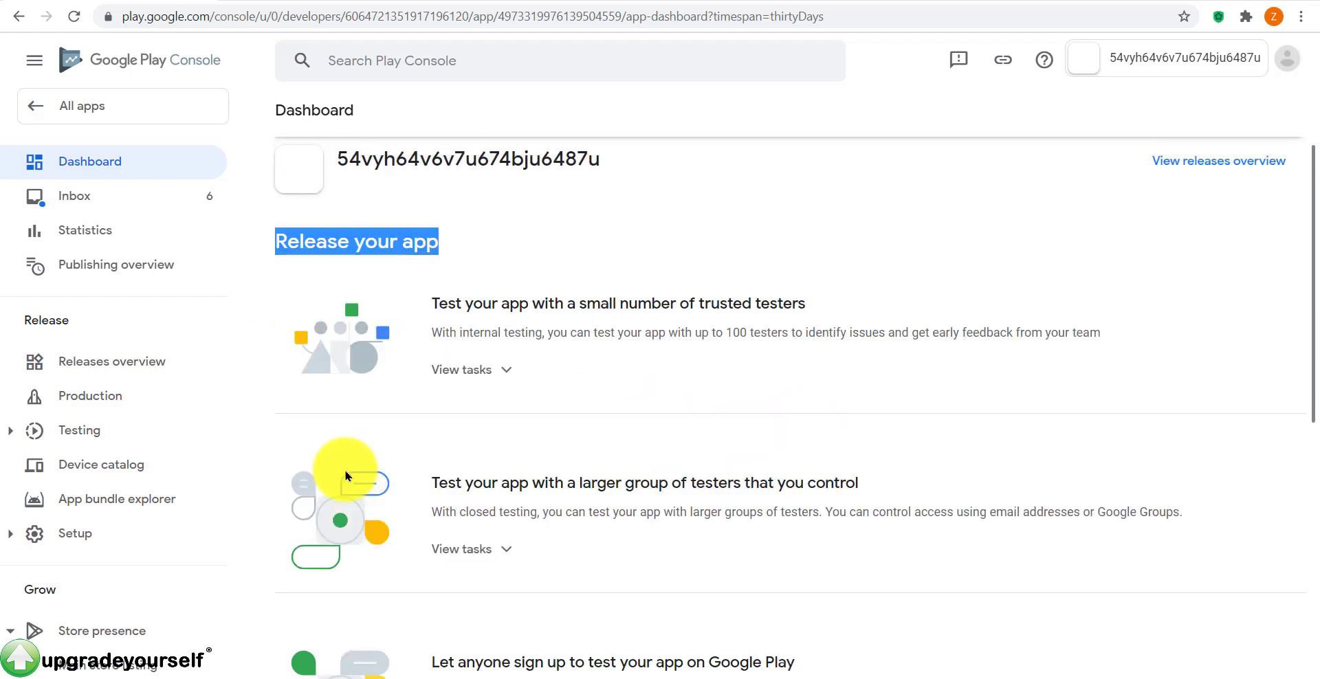
scroll(581, 422, up, 2)
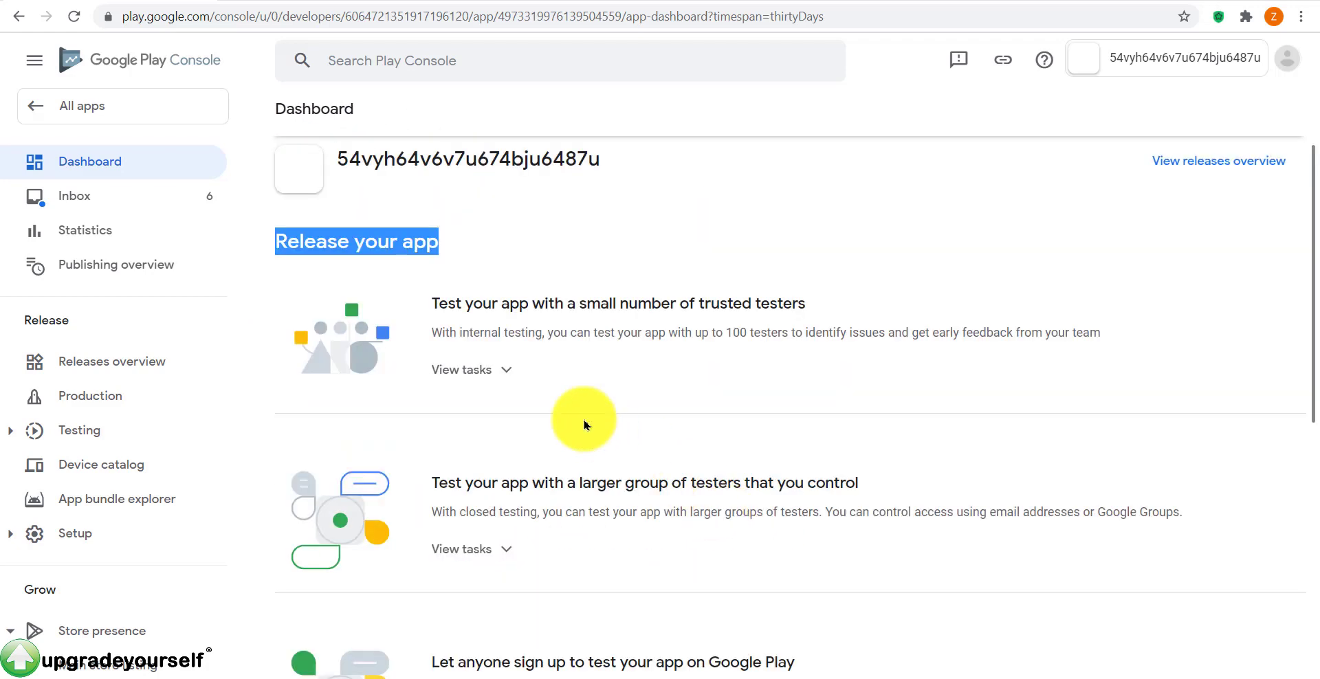
click(500, 372)
click(496, 372)
click(479, 548)
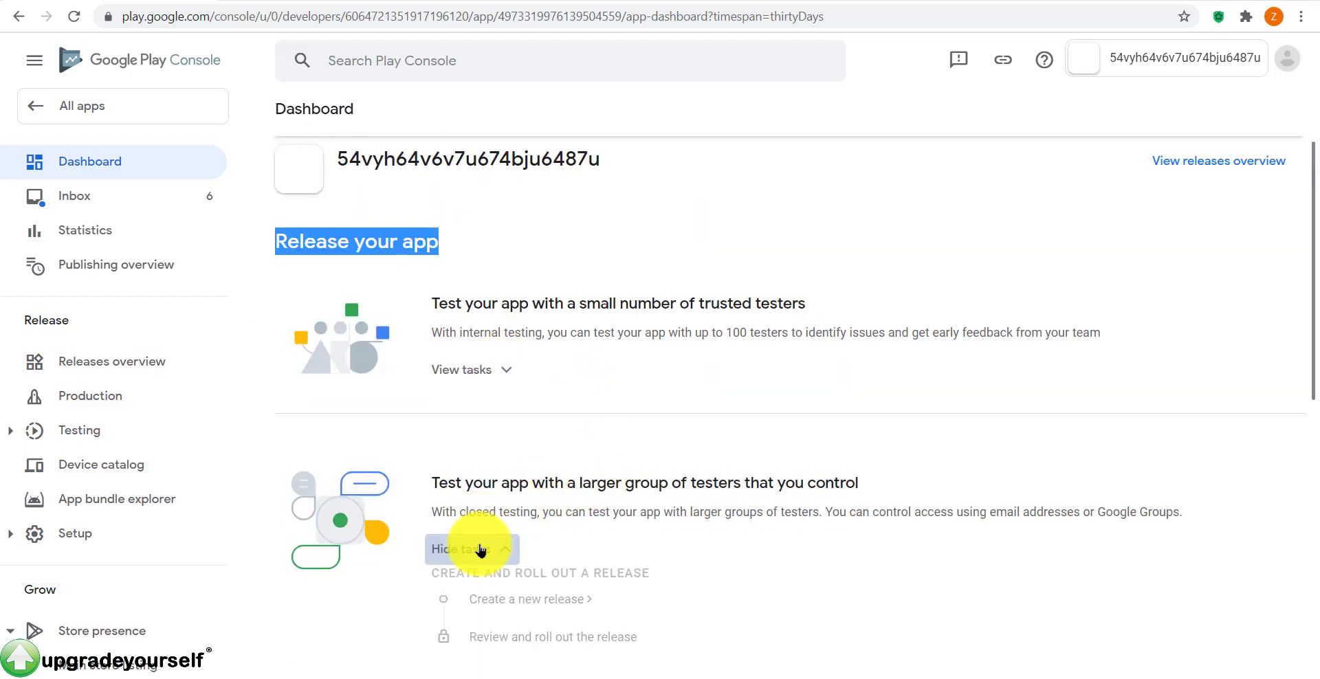
click(531, 536)
scroll(610, 436, down, 2)
scroll(481, 347, up, 3)
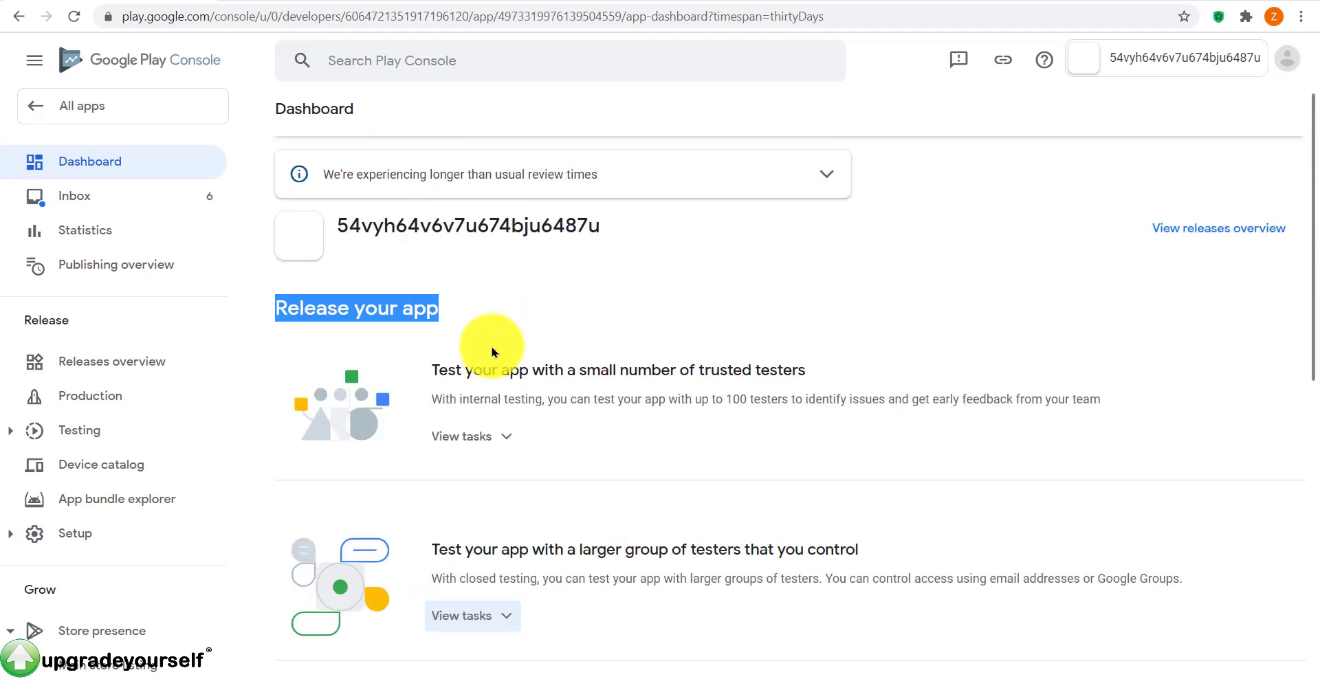
scroll(491, 353, down, 8)
scroll(490, 353, up, 5)
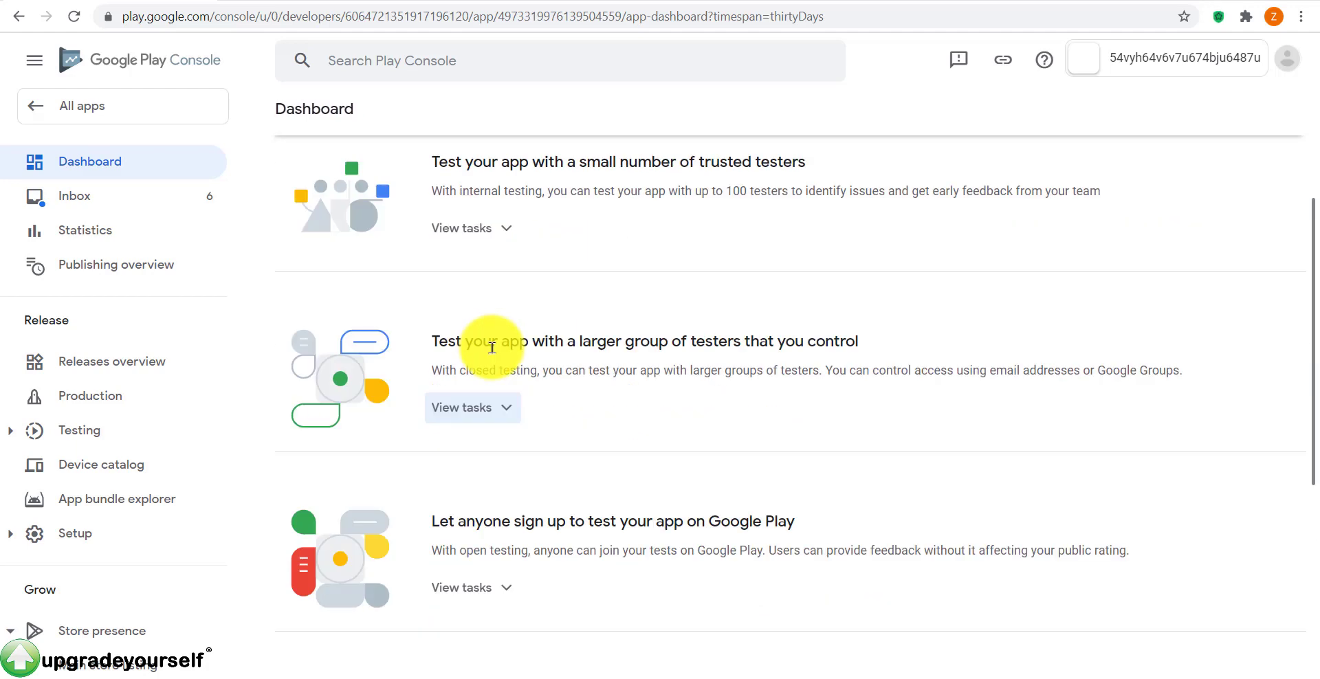
scroll(722, 337, down, 5)
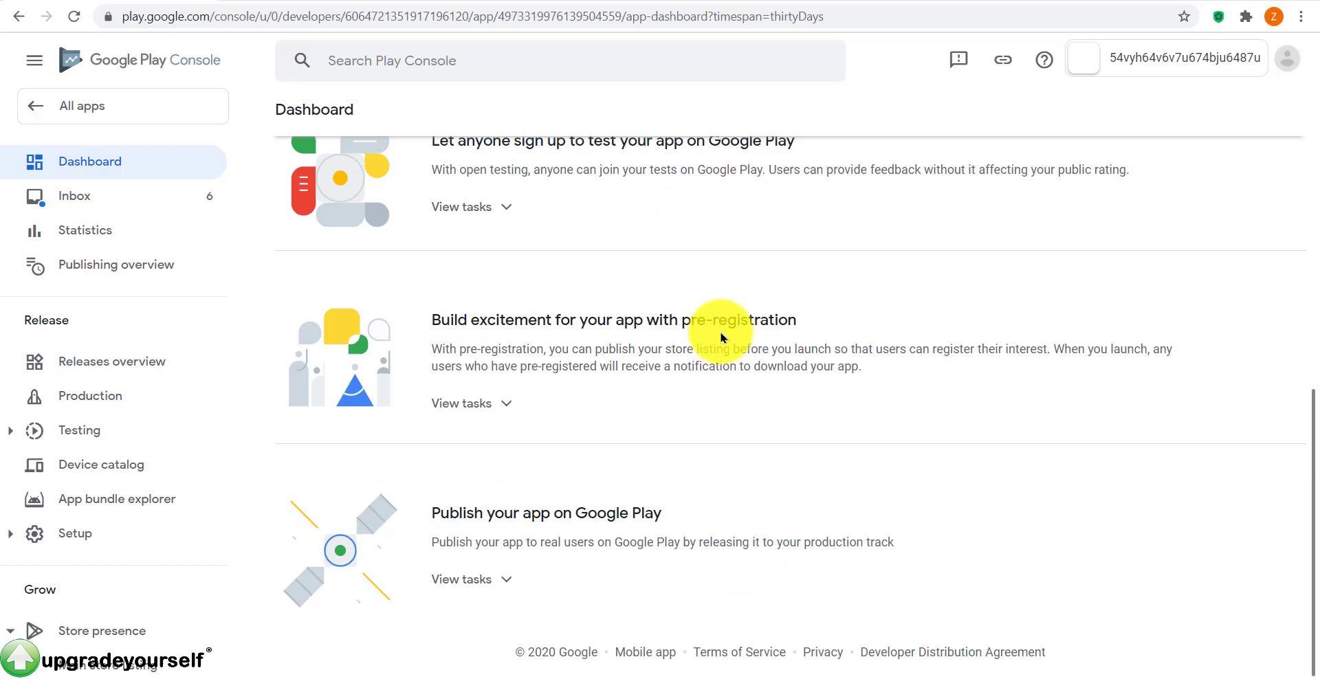
Step: Expand the Publish your app on Google Play tasks and go to production countries and regions
drag(691, 517, 436, 507)
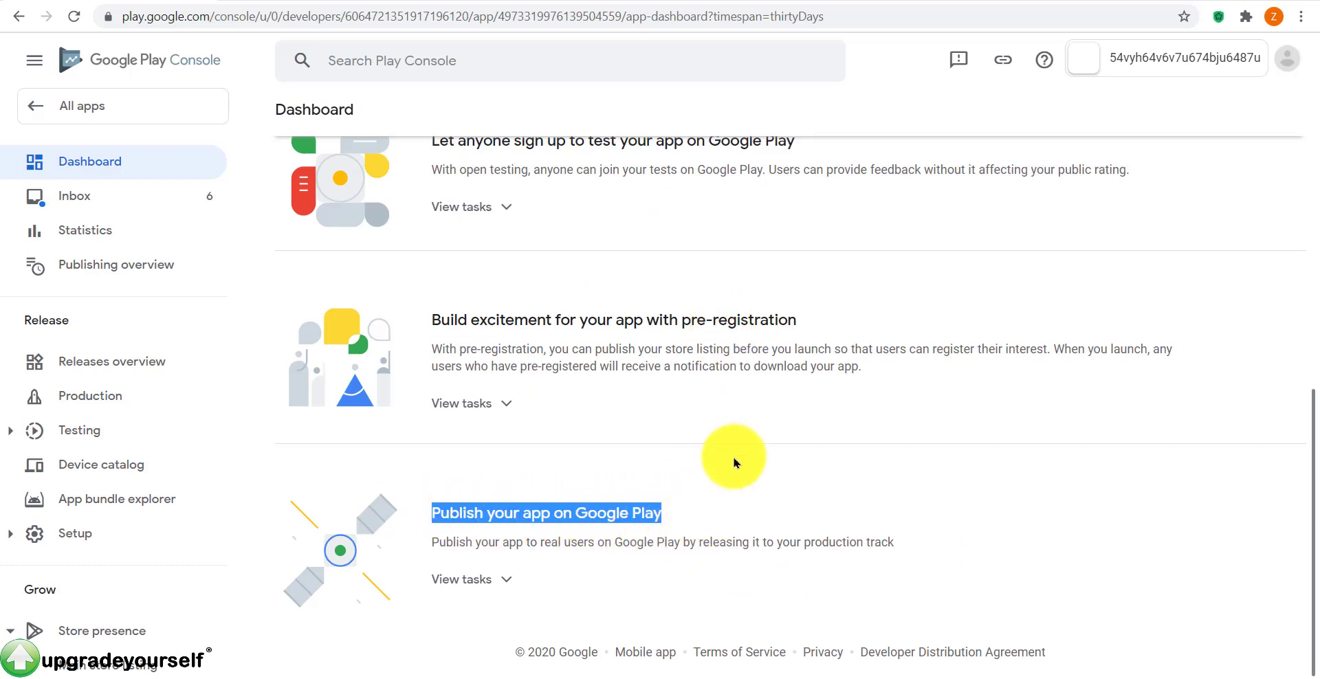
click(488, 591)
scroll(604, 654, down, 2)
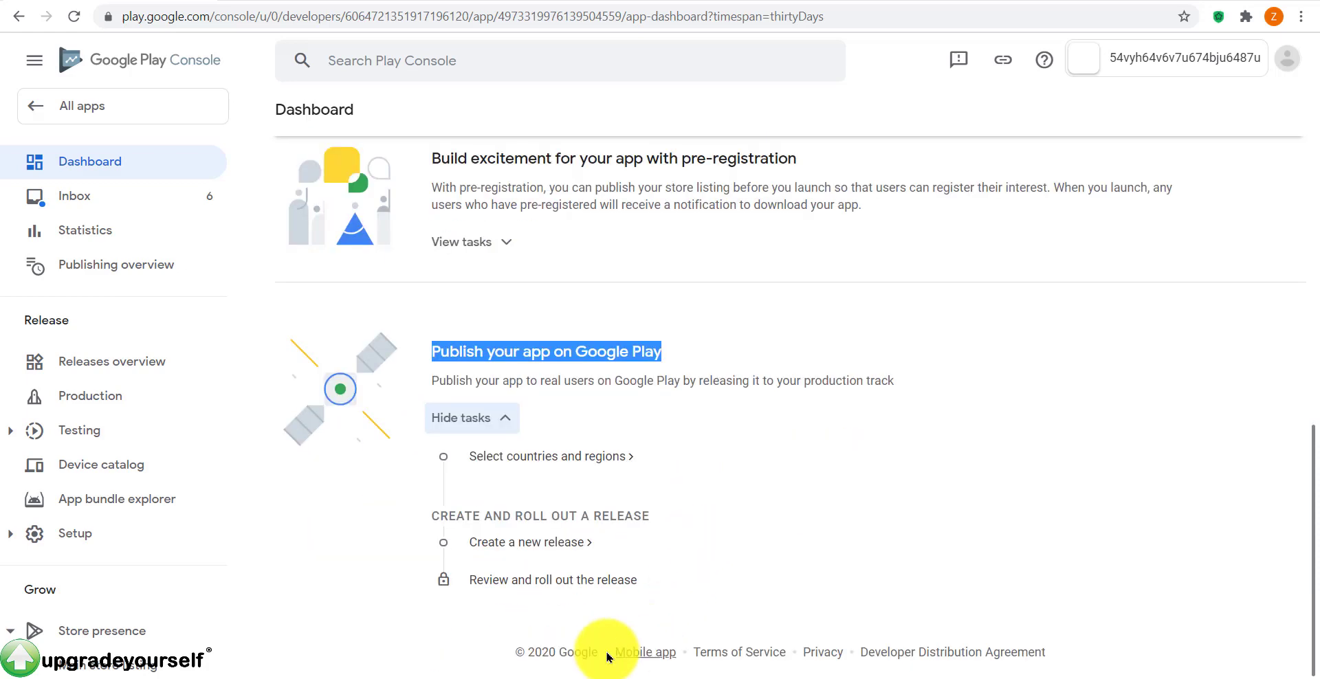
click(568, 465)
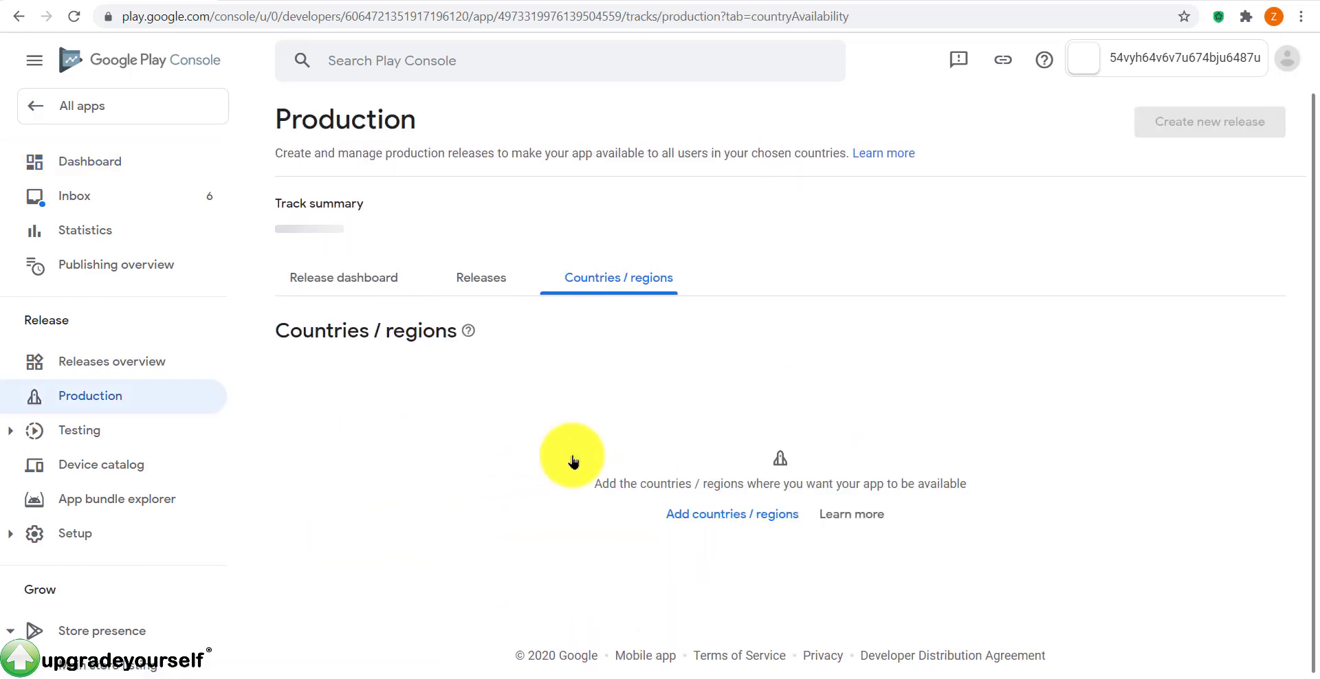
Step: Add all 152 countries / regions to production and confirm
click(715, 528)
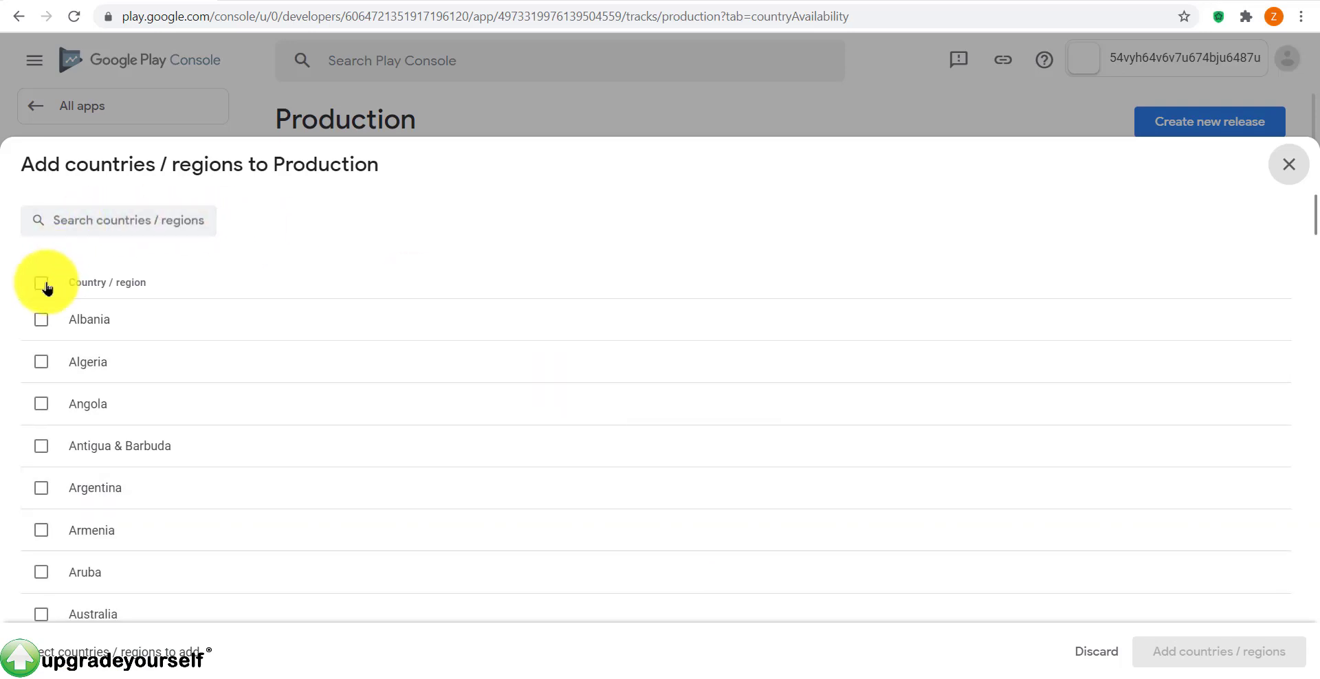
click(41, 283)
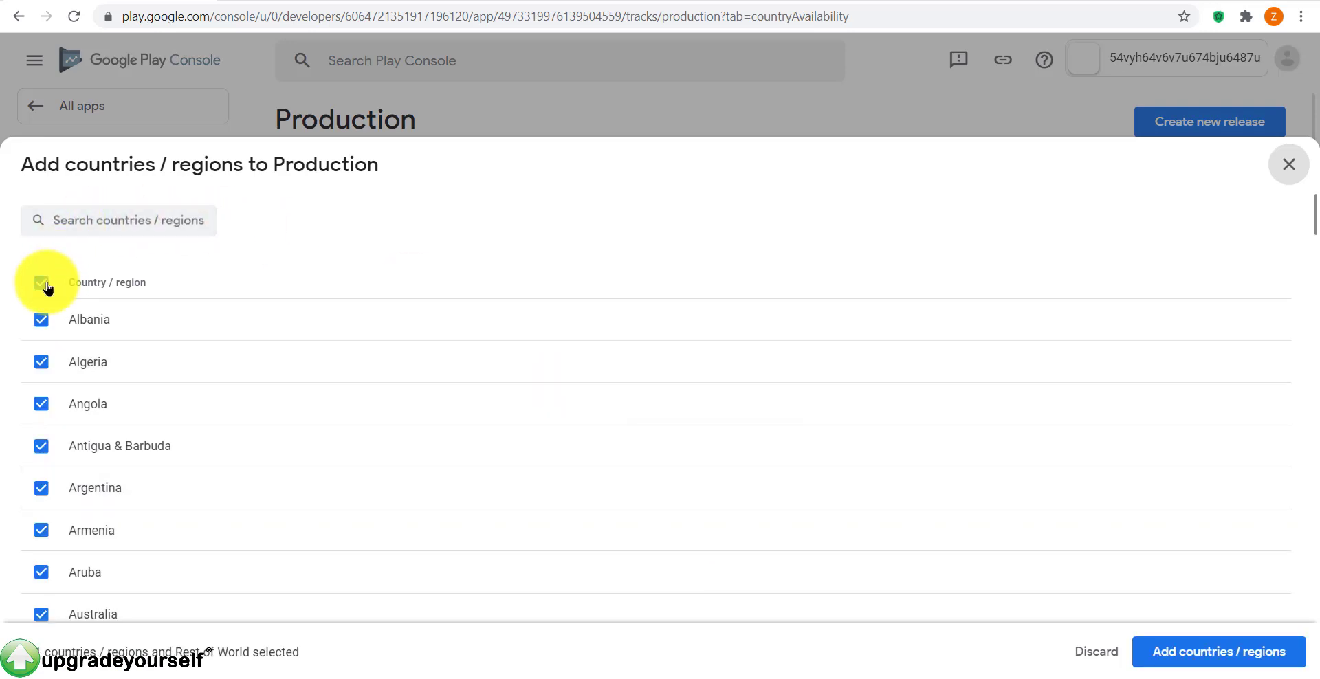
click(1201, 653)
click(802, 387)
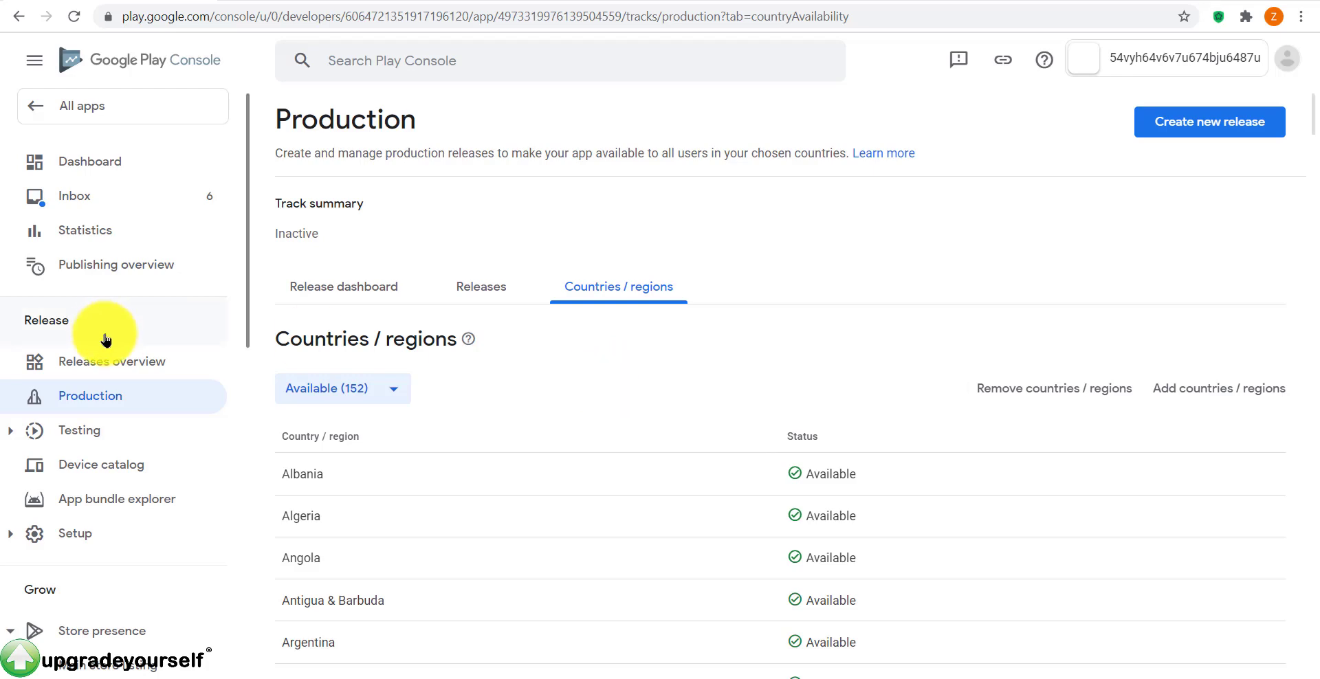
Step: Return to the app dashboard and locate the option to create a new release
click(100, 167)
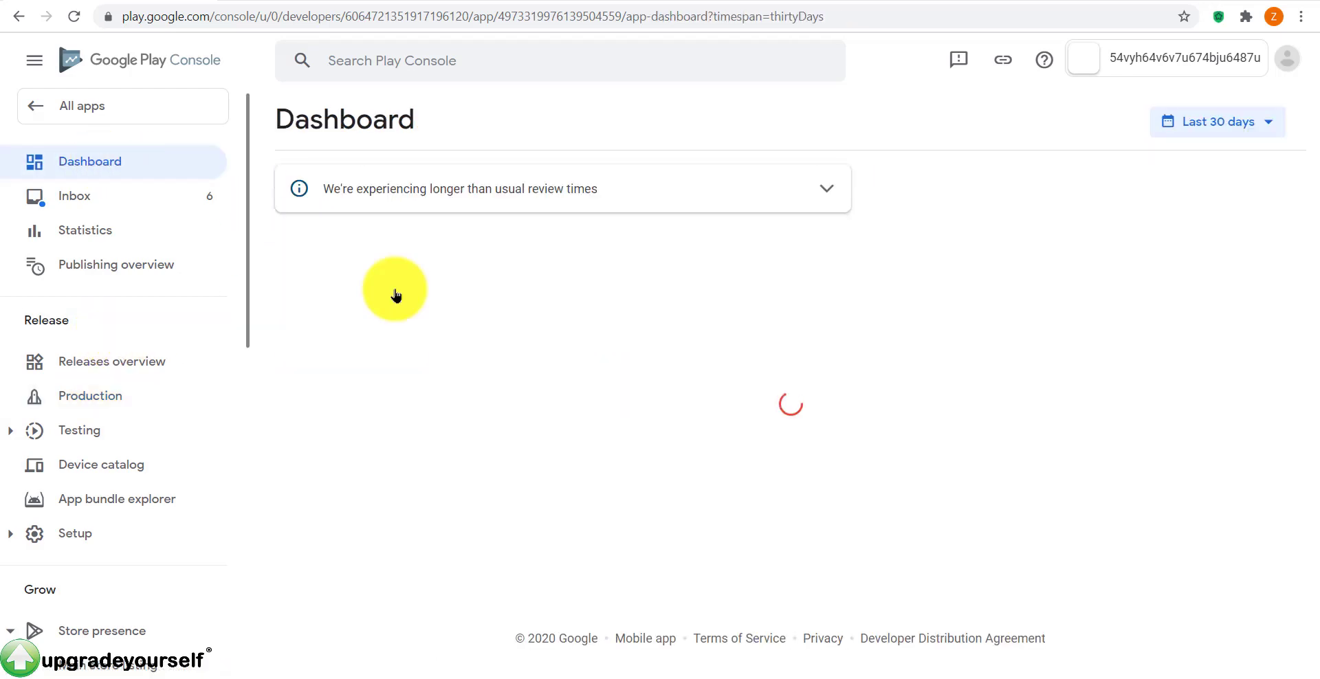
scroll(686, 446, down, 8)
scroll(686, 444, down, 2)
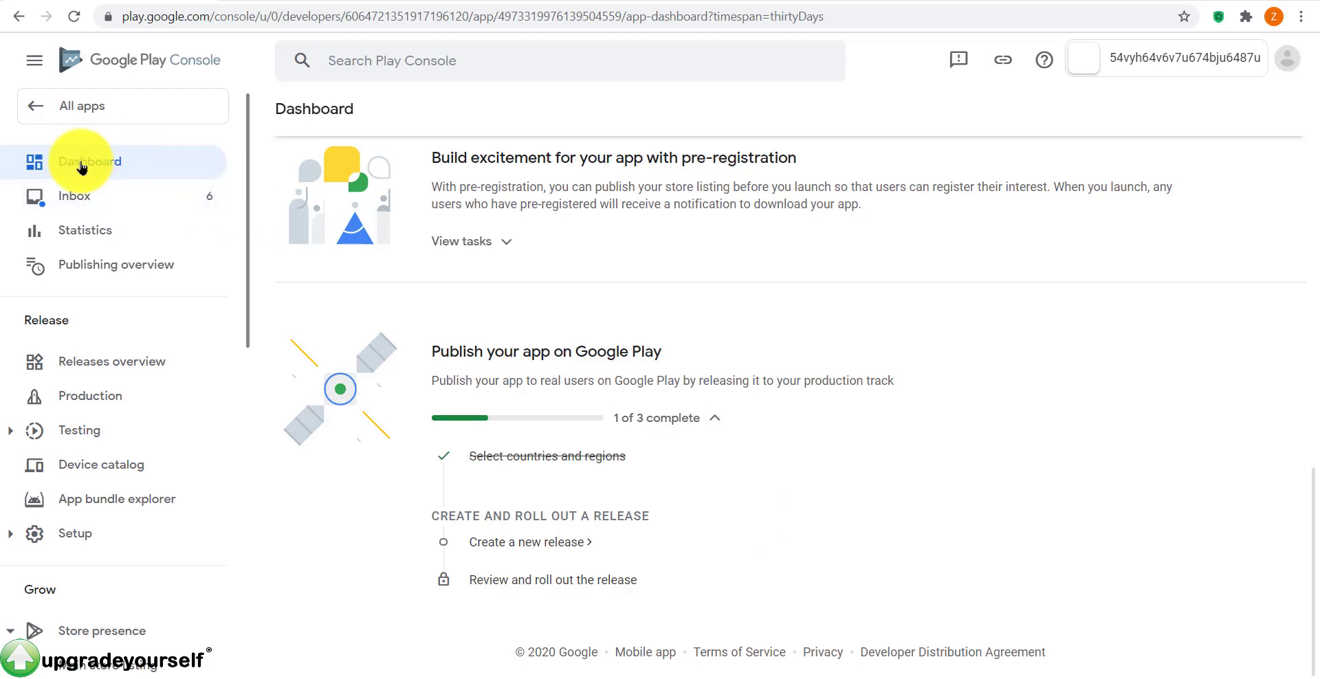
scroll(495, 460, up, 3)
scroll(495, 461, down, 3)
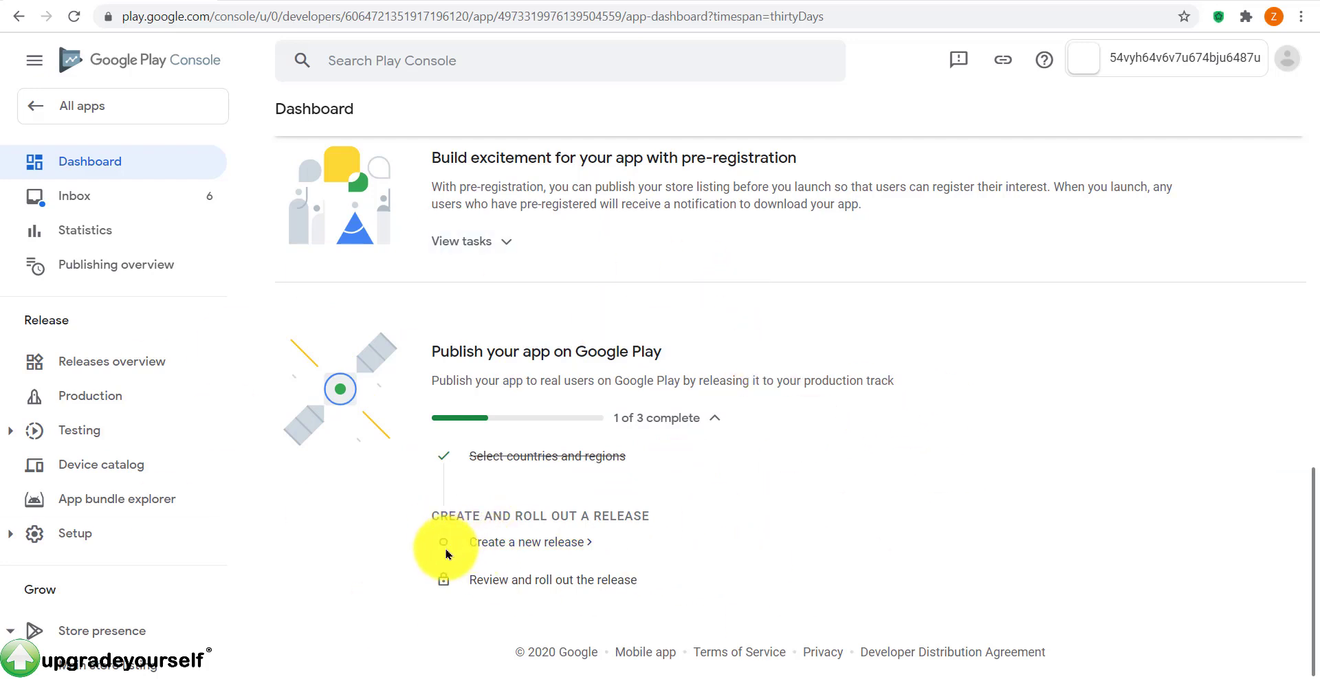
Step: Start a new production release and accept Google-managed app signing
click(552, 543)
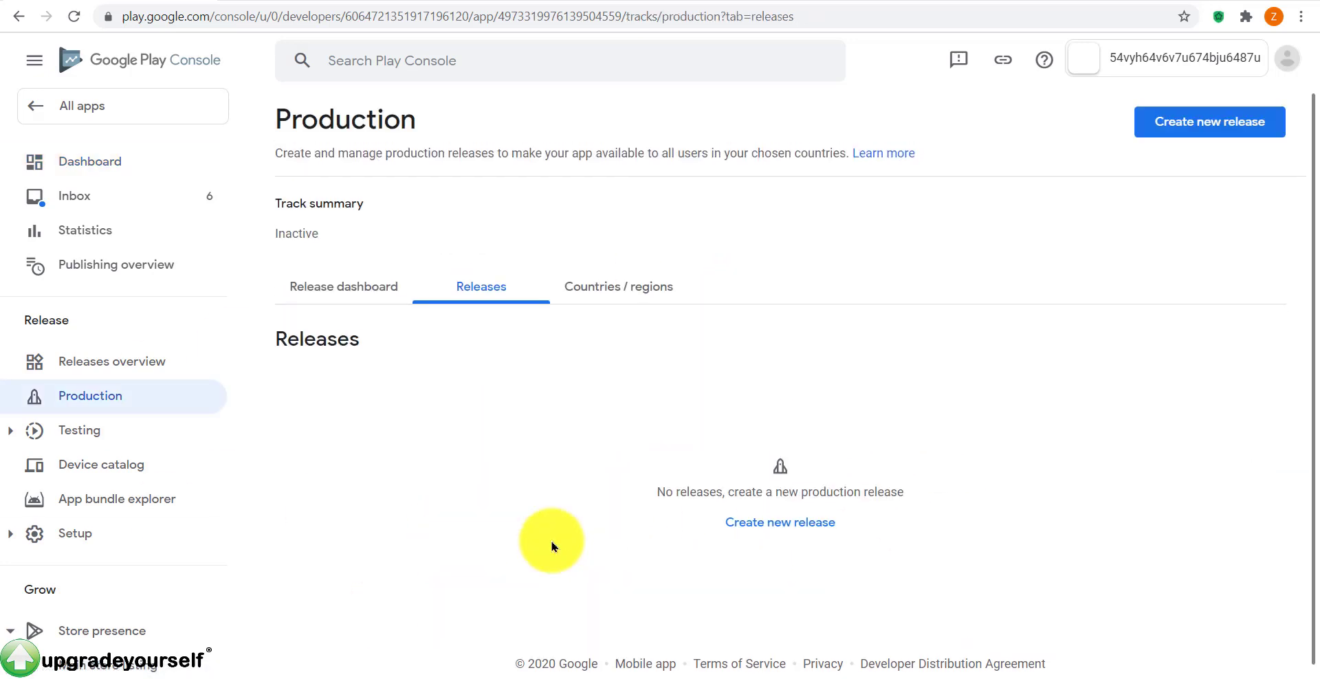
click(782, 524)
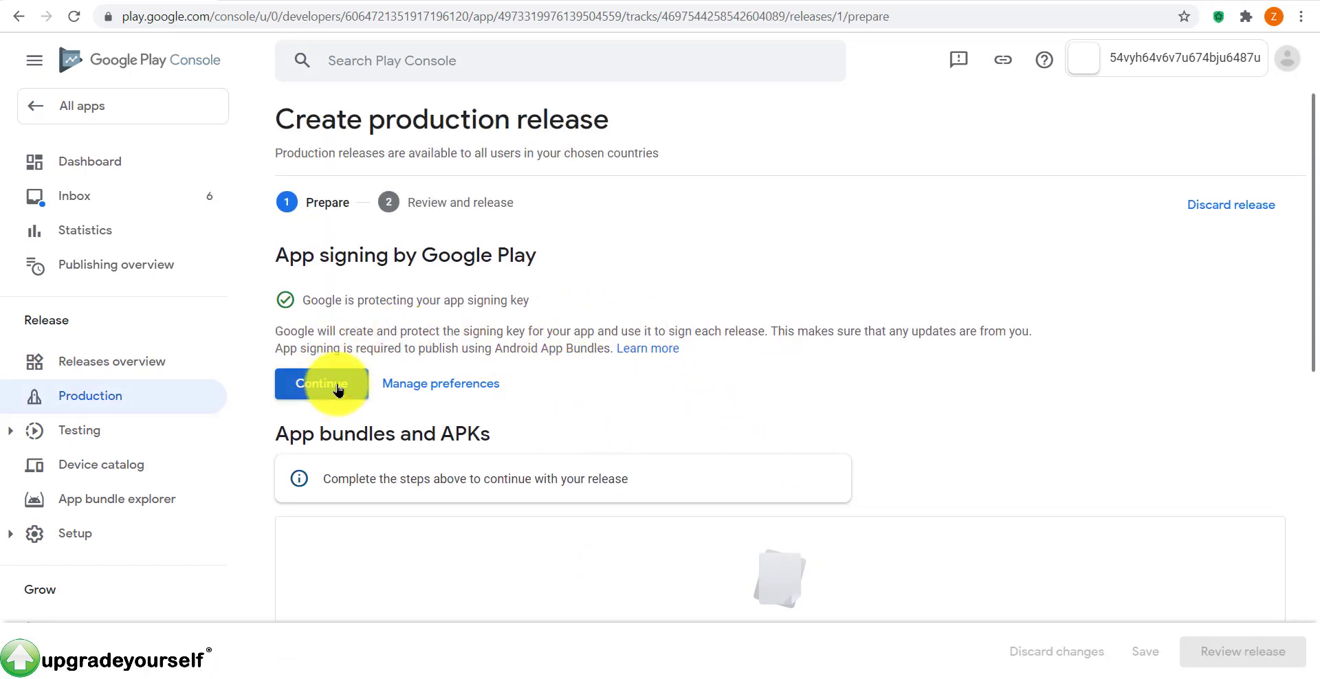
click(338, 389)
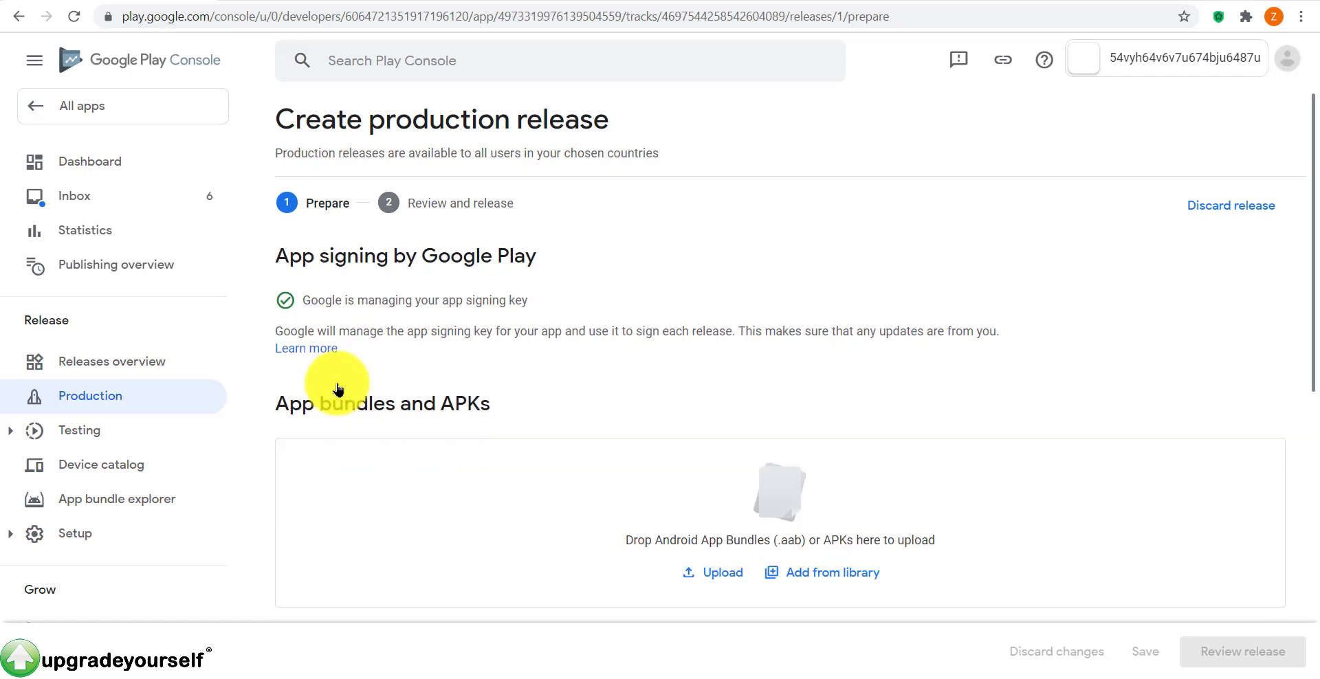
Step: Upload apk.apk (version 1000002, 1.0), save the draft, and proceed to review
click(708, 573)
click(774, 206)
double_click(764, 221)
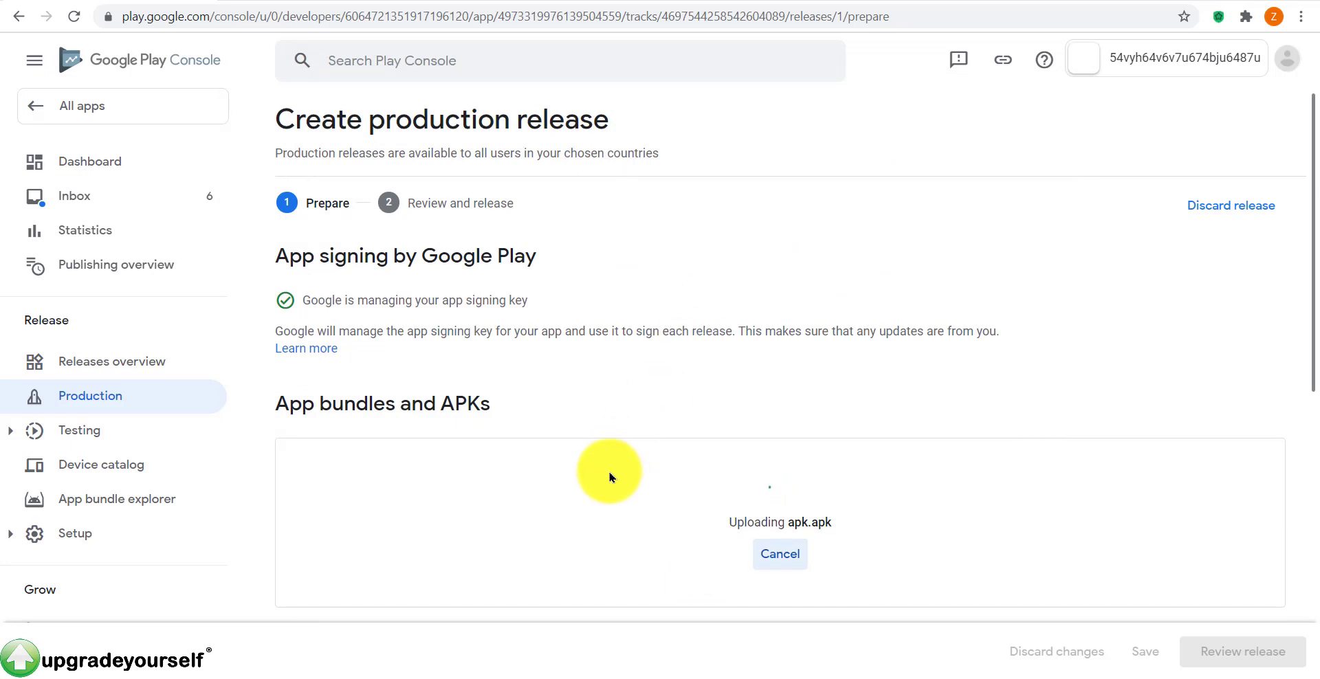
scroll(649, 435, down, 10)
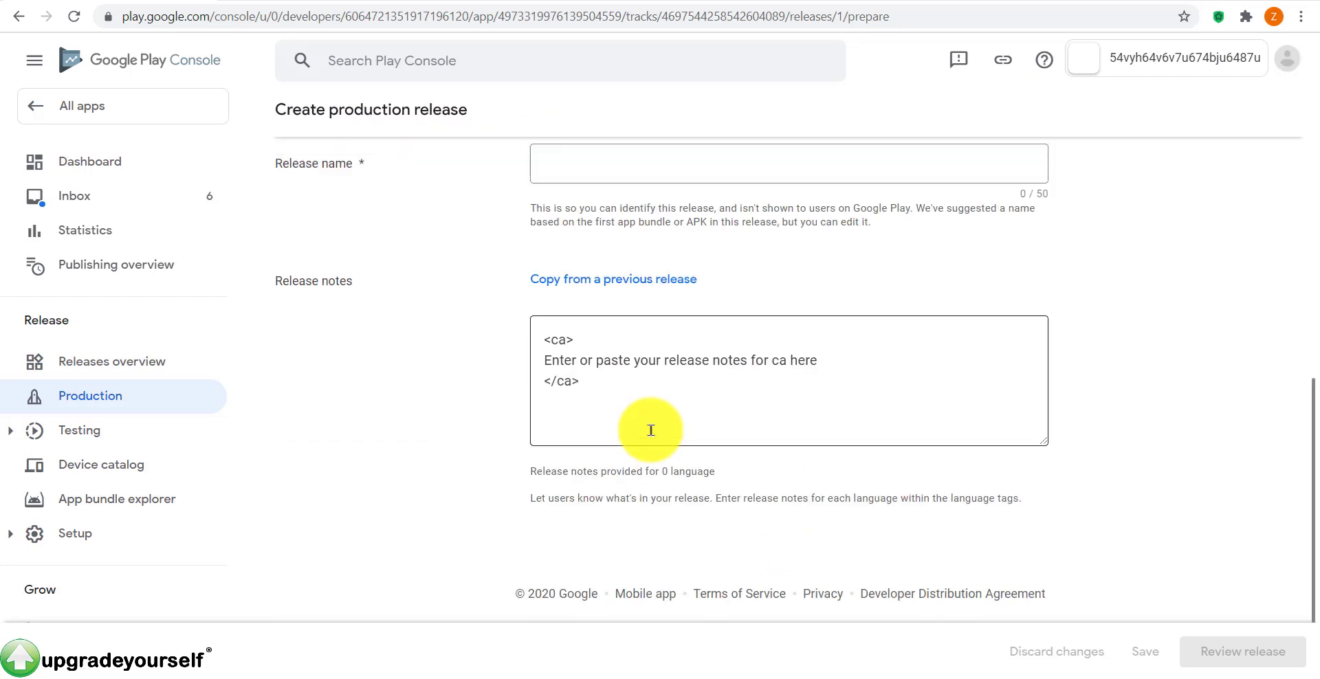
scroll(651, 436, up, 10)
scroll(652, 436, down, 3)
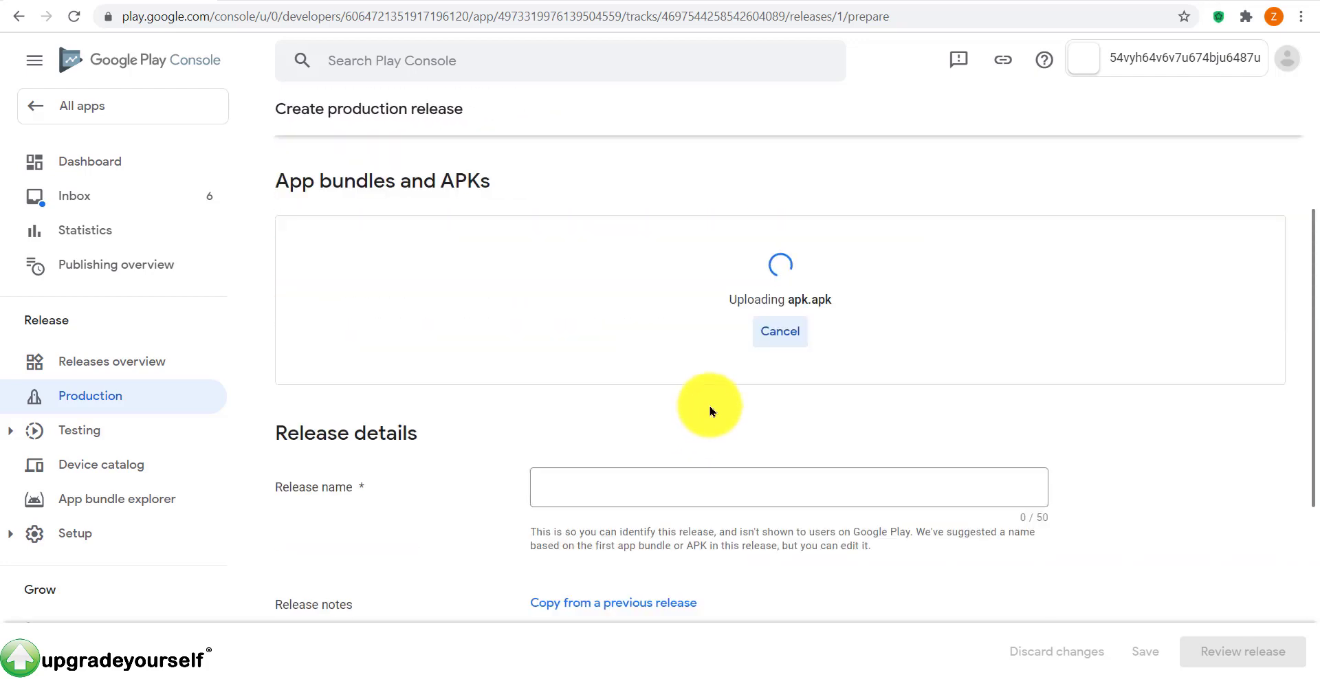
click(1144, 653)
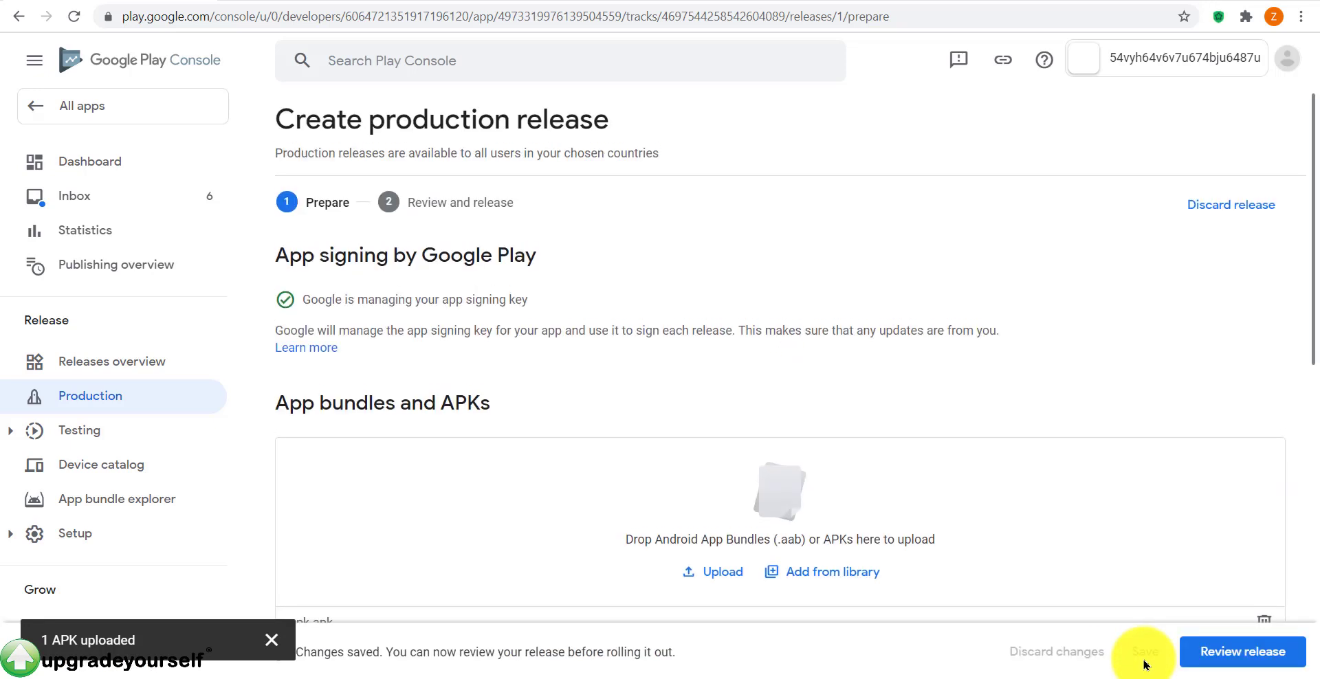
click(1228, 658)
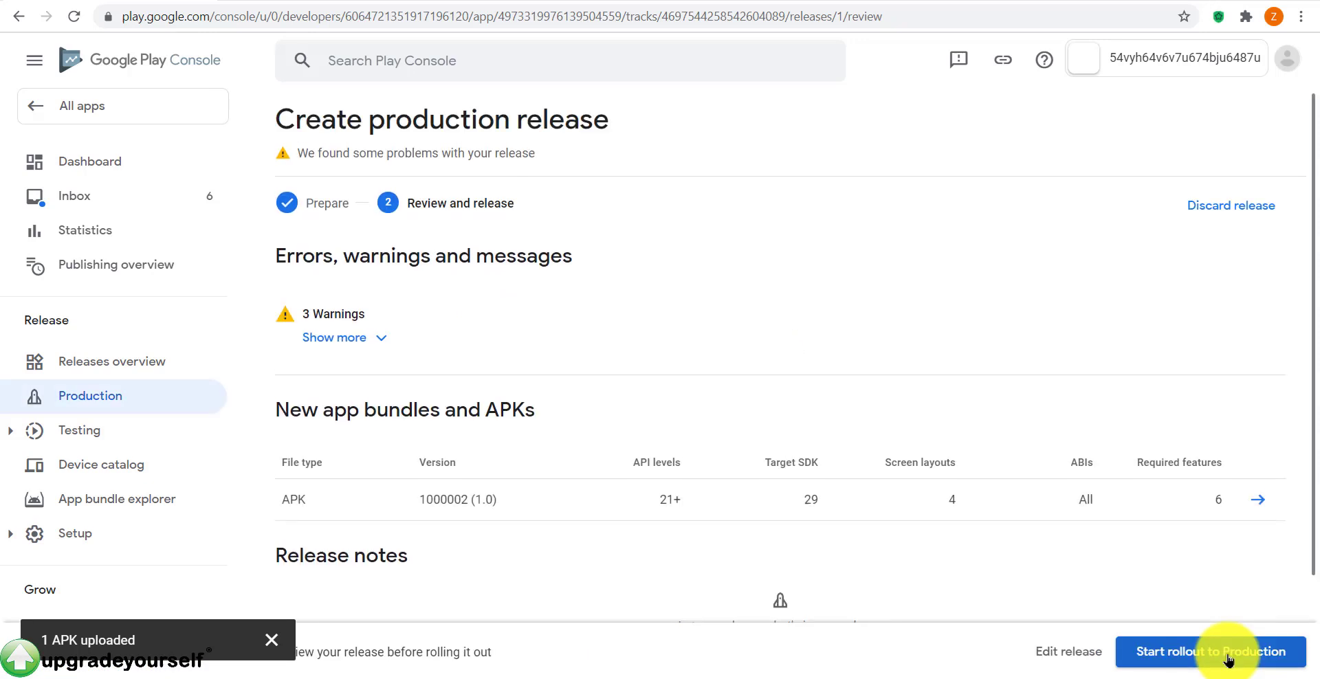
Step: Start the rollout of the APK 1000002 release to Production despite the 3 warnings
click(1204, 655)
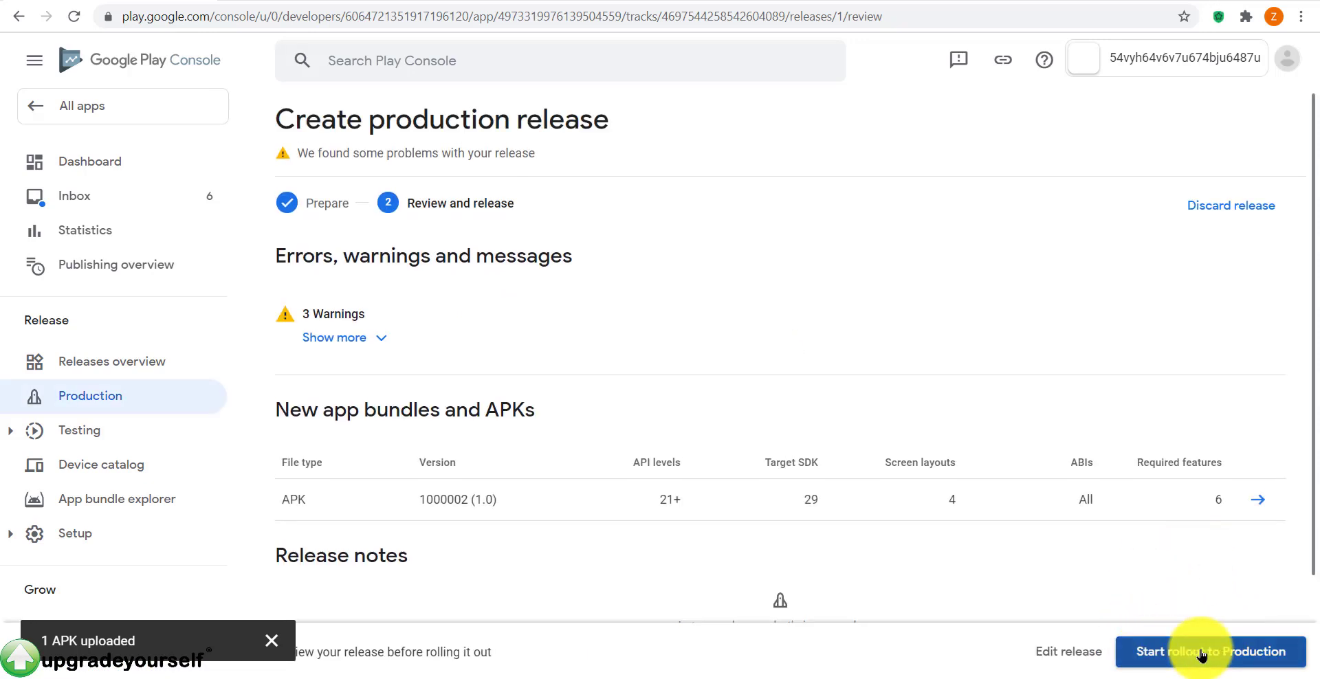